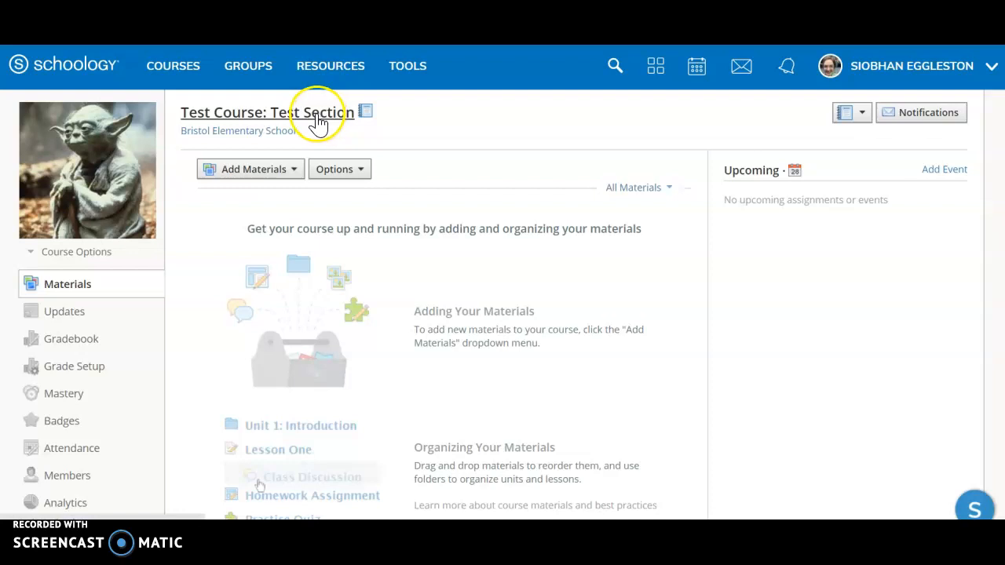
# Start a new folder in the course materials, title it "Yoda" and give it the green folder color
pyautogui.moveTo(146, 218)
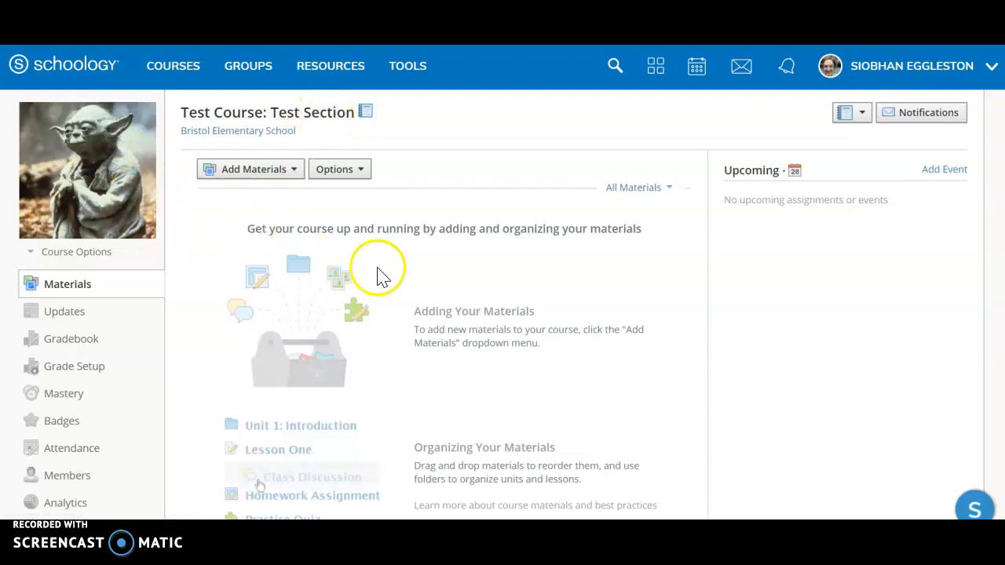
pyautogui.click(265, 170)
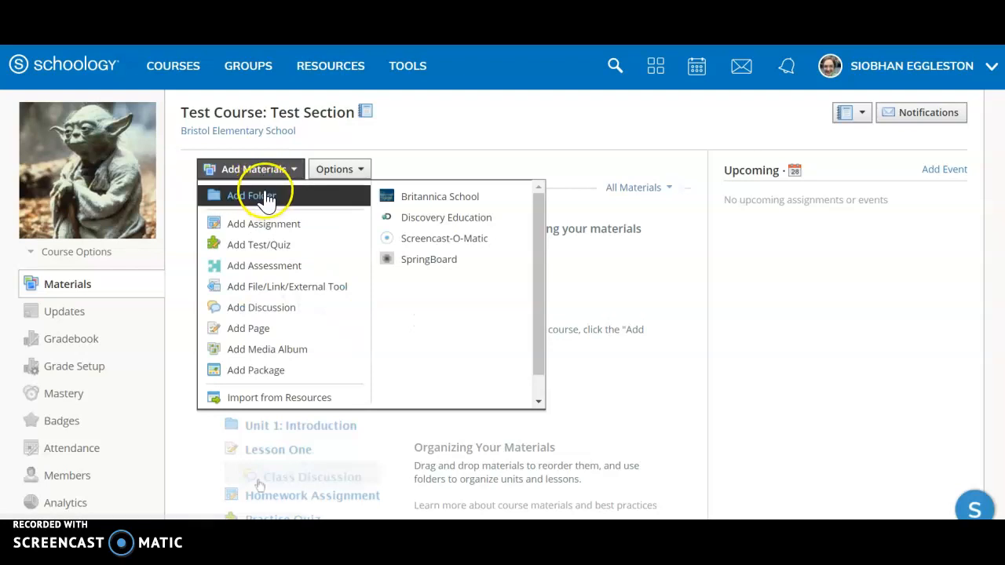
pyautogui.click(264, 168)
pyautogui.click(263, 170)
pyautogui.click(265, 198)
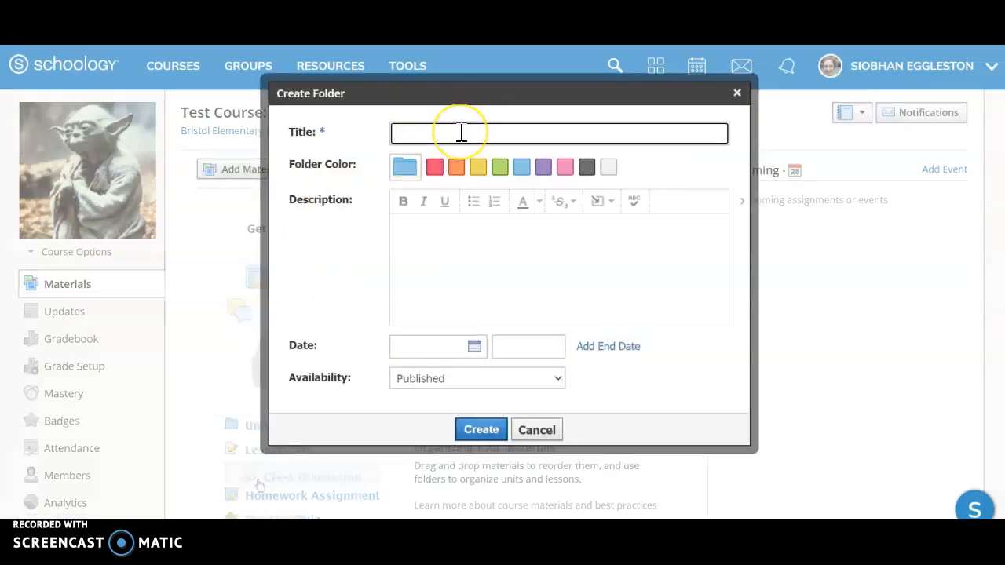
pyautogui.write('Yoda')
pyautogui.click(500, 166)
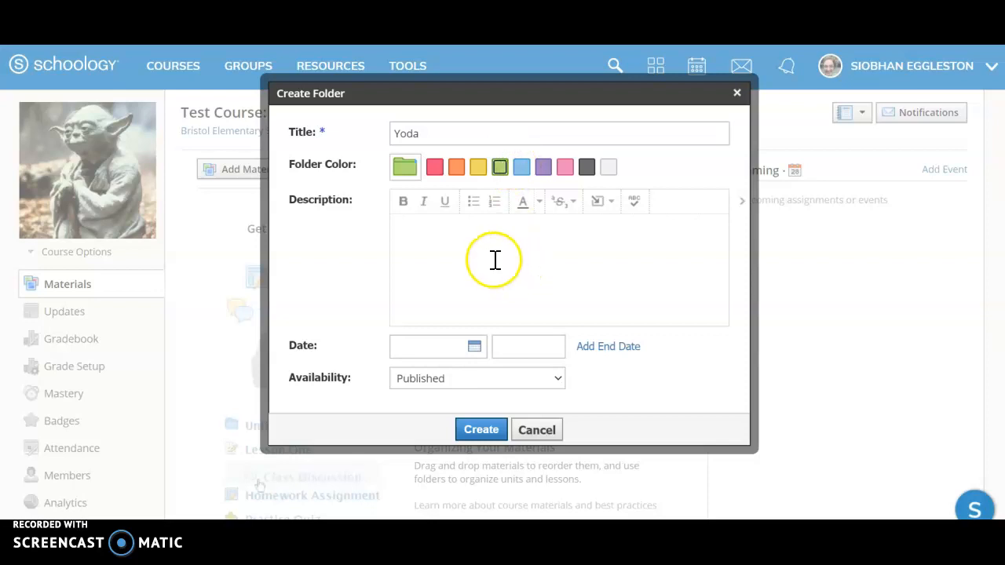
# Set the Yoda folder's date to 8/28/20 and create the folder
pyautogui.click(475, 347)
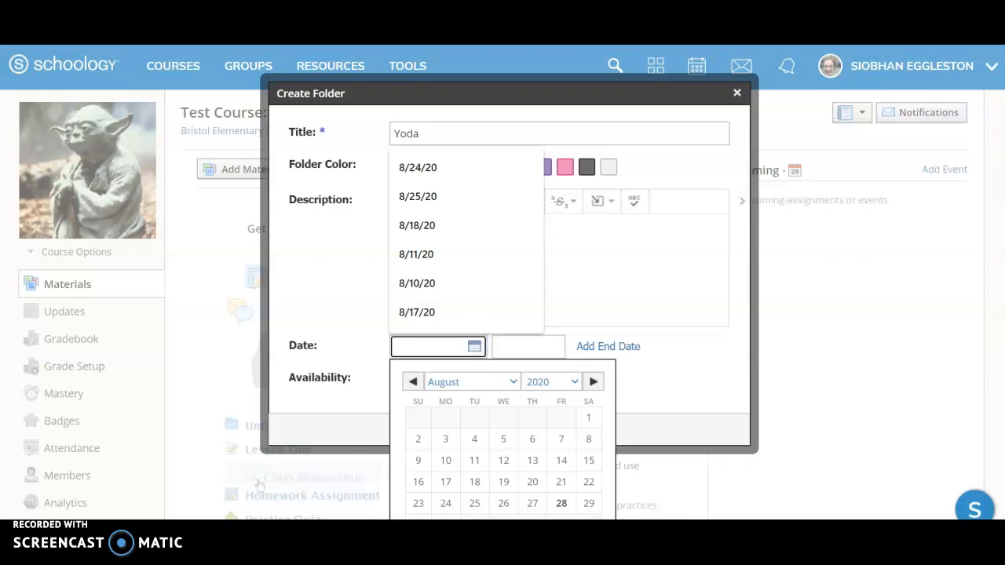
pyautogui.scroll(-1, 848, 240)
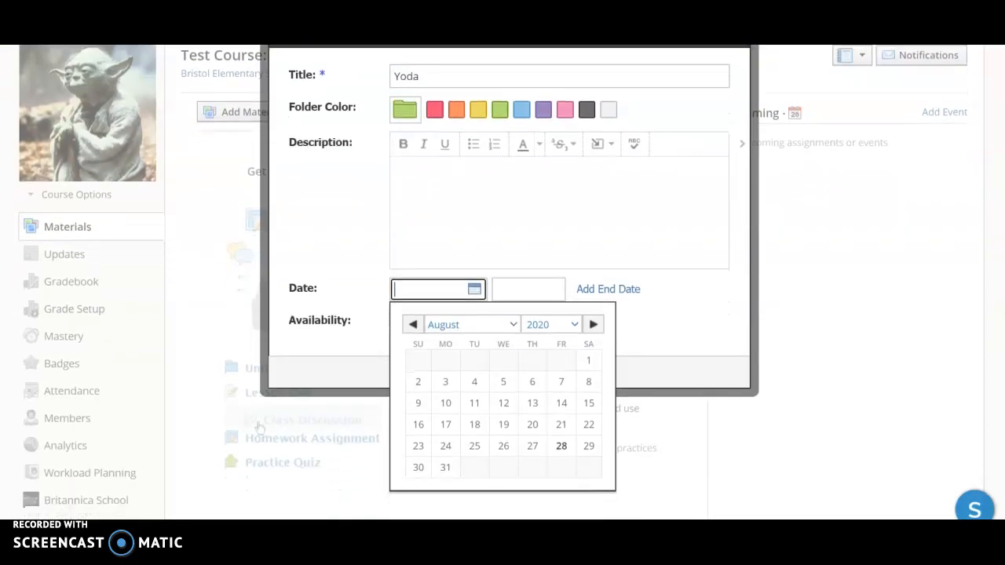
pyautogui.click(562, 447)
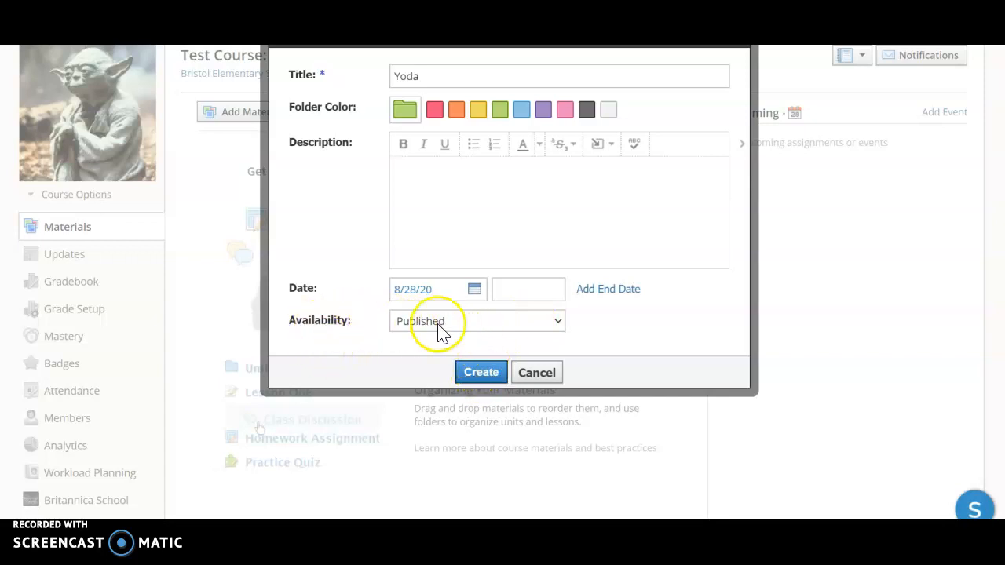
pyautogui.click(478, 380)
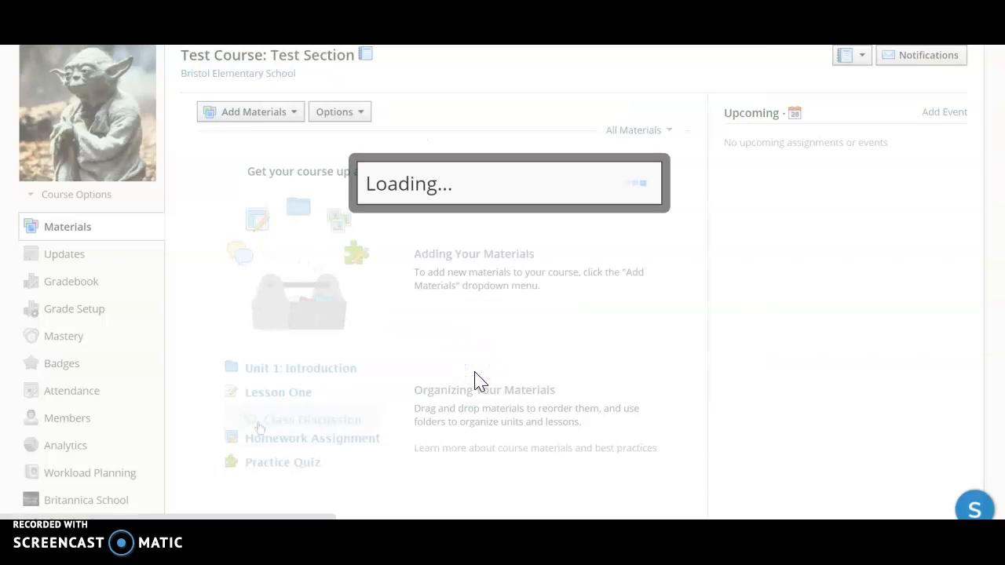
# Start a second course folder with the green color and title it "Baby Yoda"
pyautogui.click(276, 113)
pyautogui.click(274, 148)
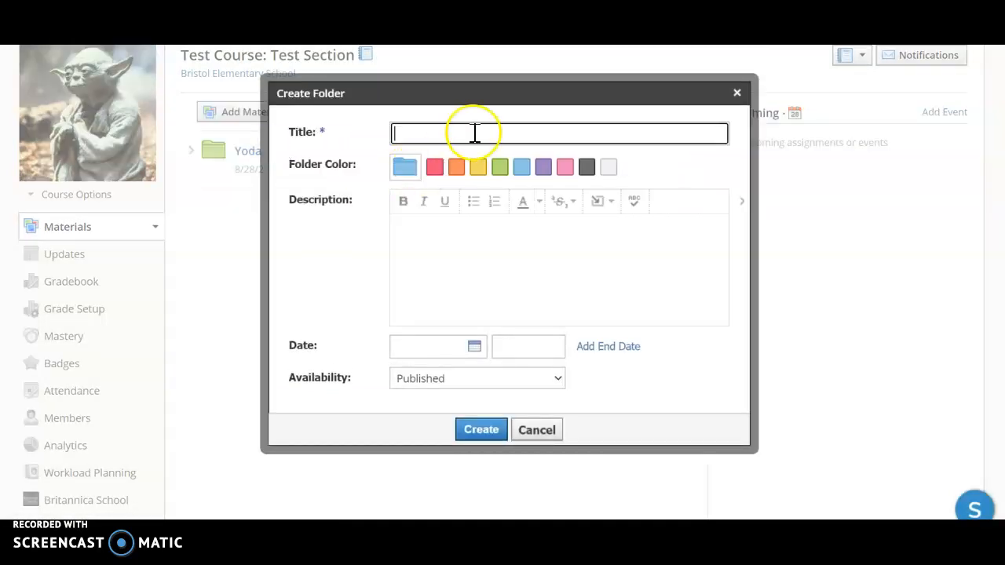
pyautogui.click(500, 170)
pyautogui.click(462, 132)
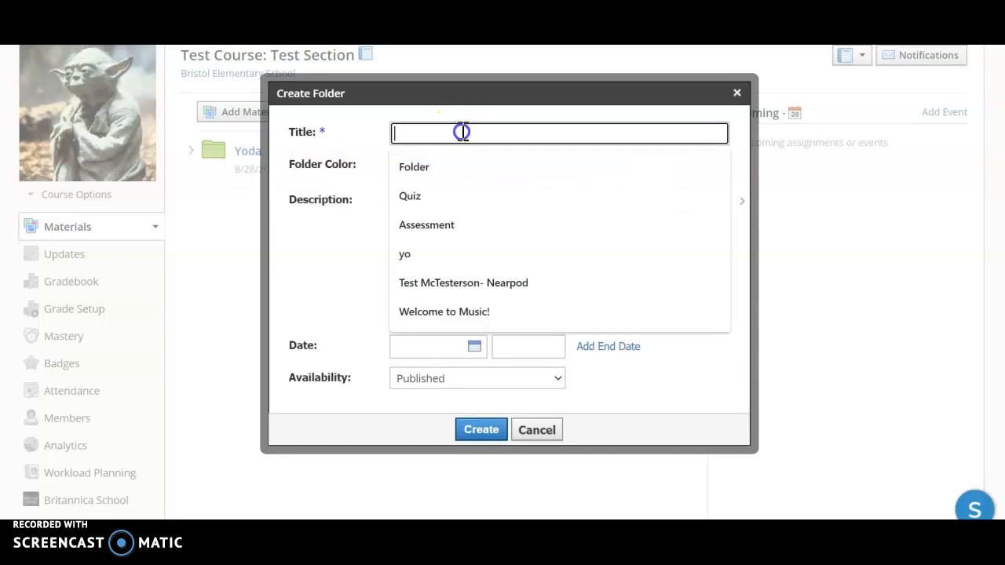
pyautogui.write('Baby Yoda')
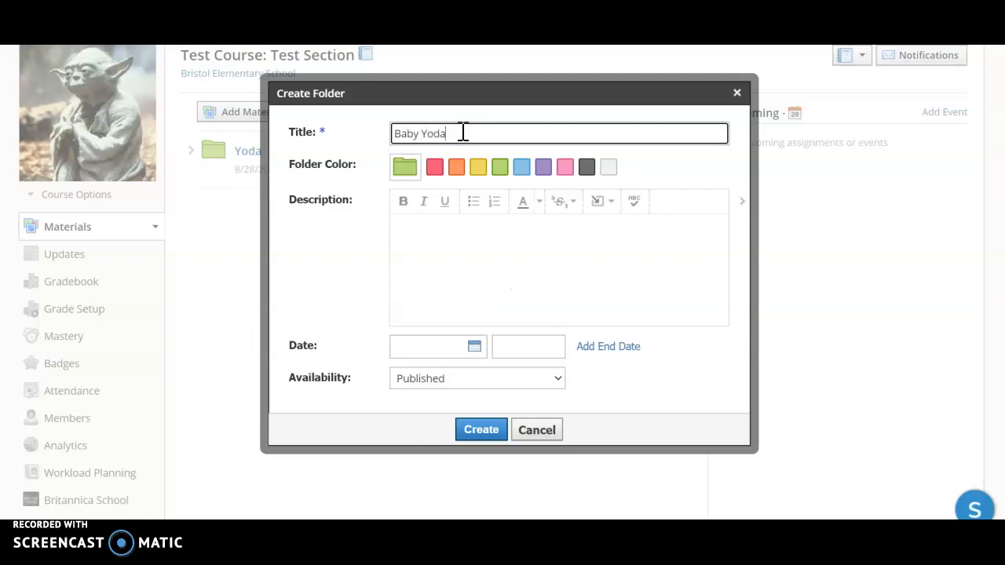
pyautogui.click(422, 244)
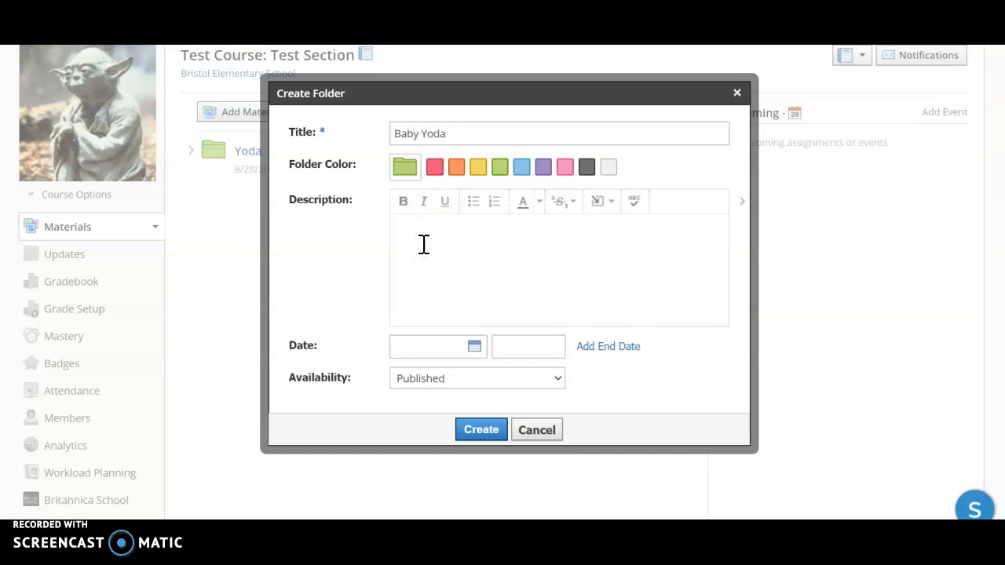
# Set the Baby Yoda folder's date to 8/31/20 and add an end date of 9/04/20
pyautogui.click(474, 346)
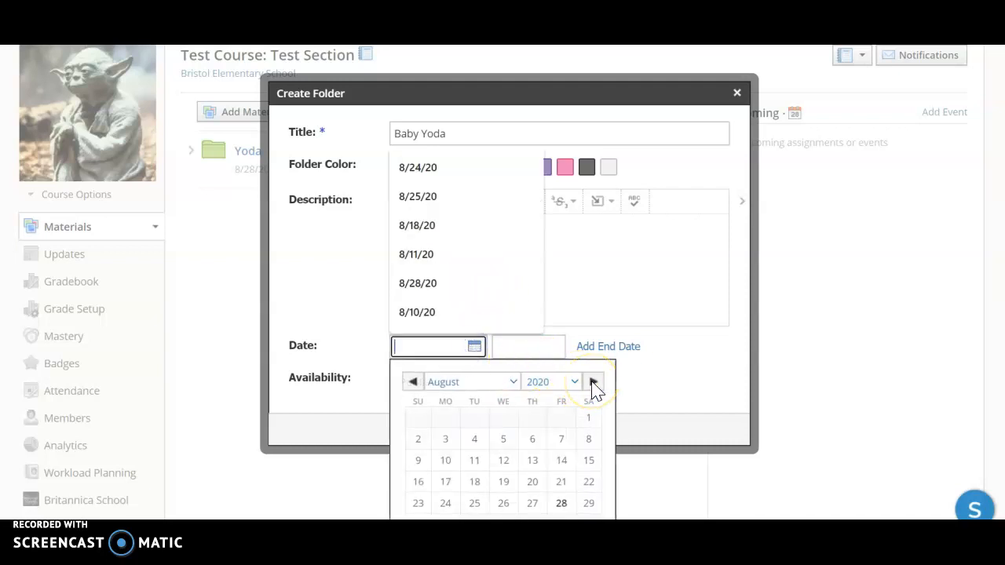
pyautogui.click(594, 382)
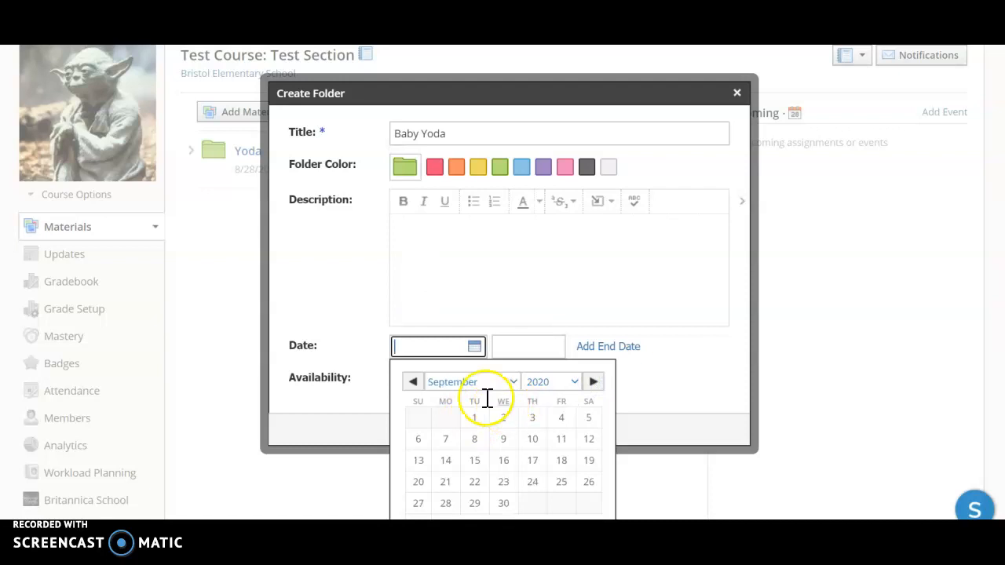
pyautogui.click(412, 381)
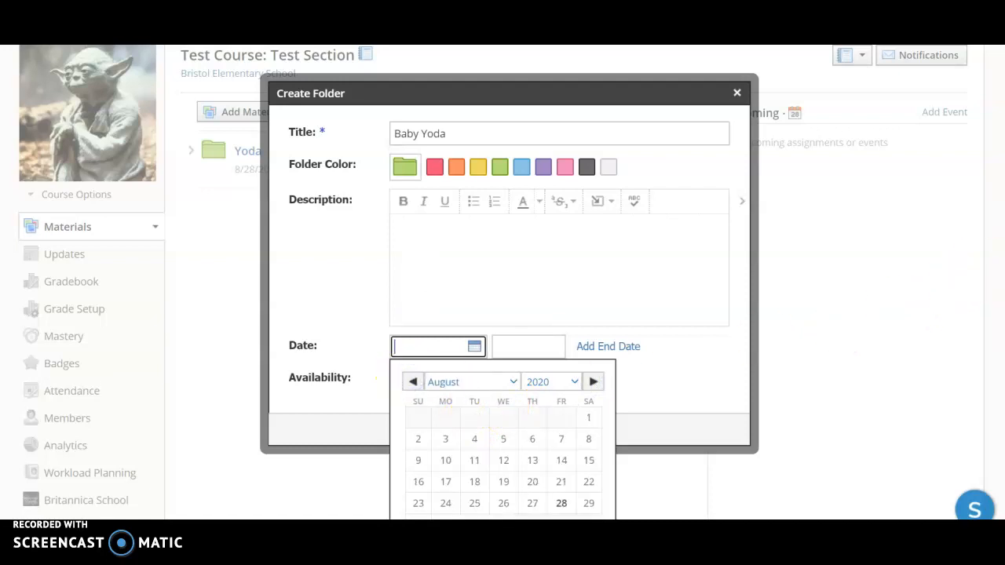
pyautogui.scroll(-1, 628, 409)
pyautogui.click(445, 475)
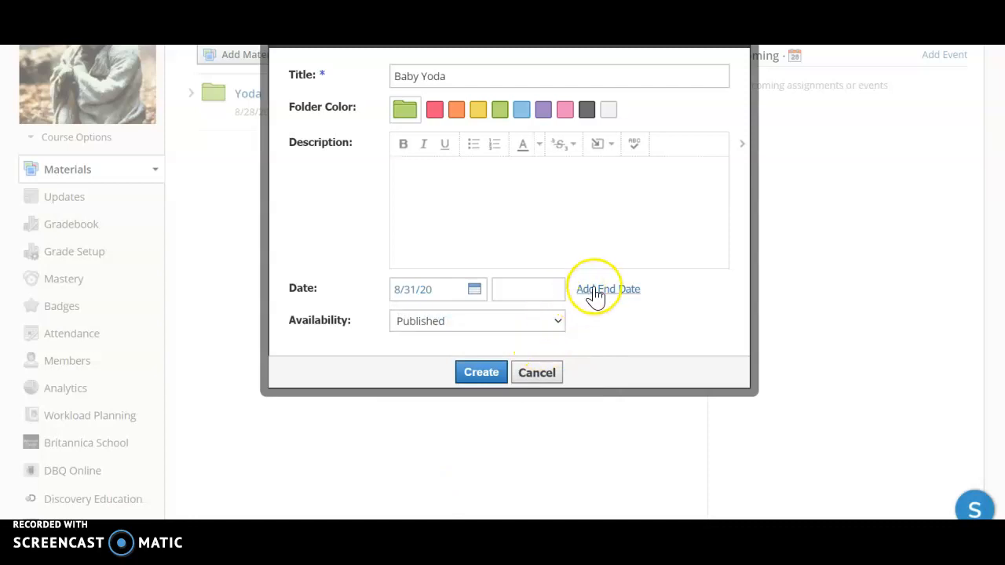
pyautogui.click(596, 290)
pyautogui.click(473, 371)
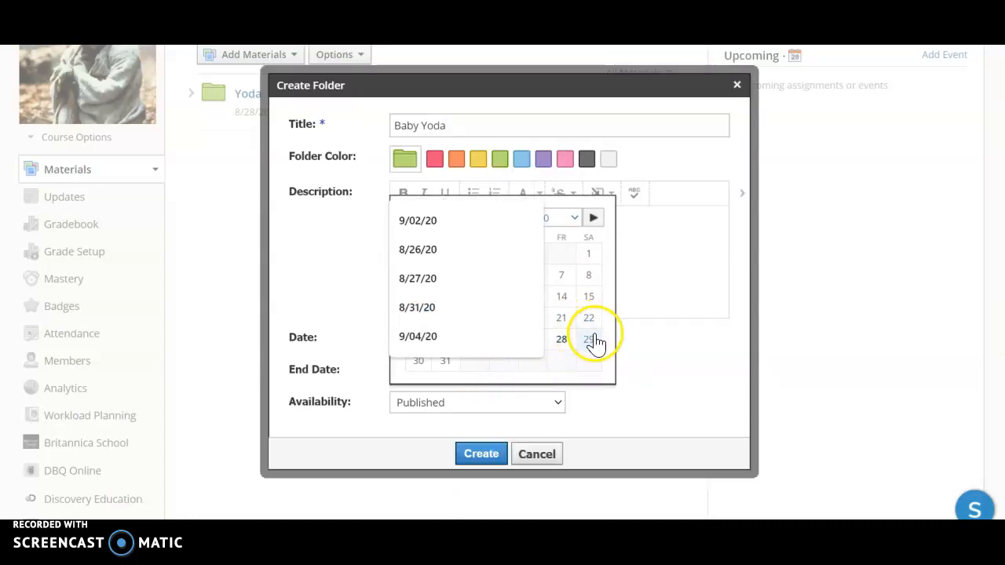
pyautogui.click(593, 217)
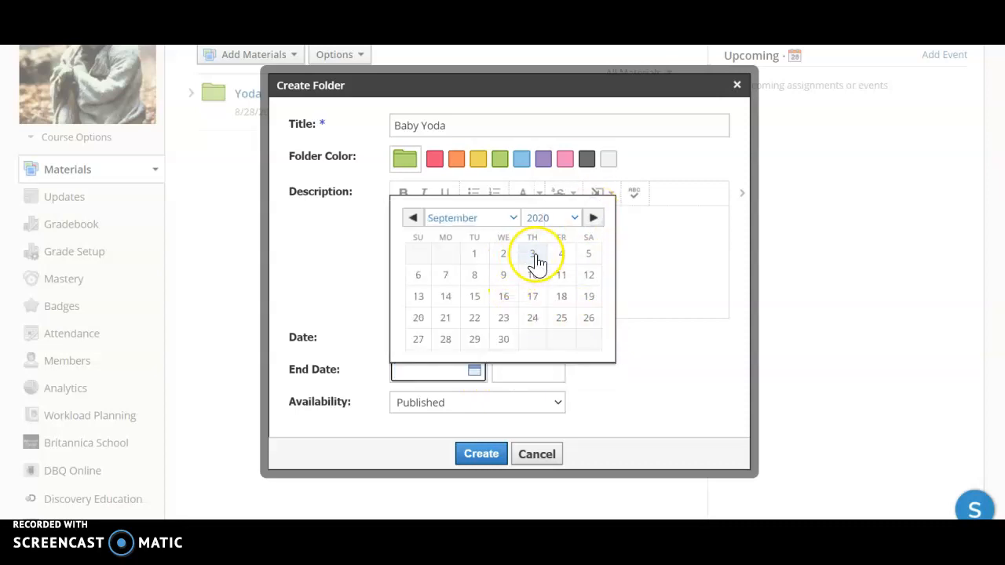
pyautogui.click(560, 255)
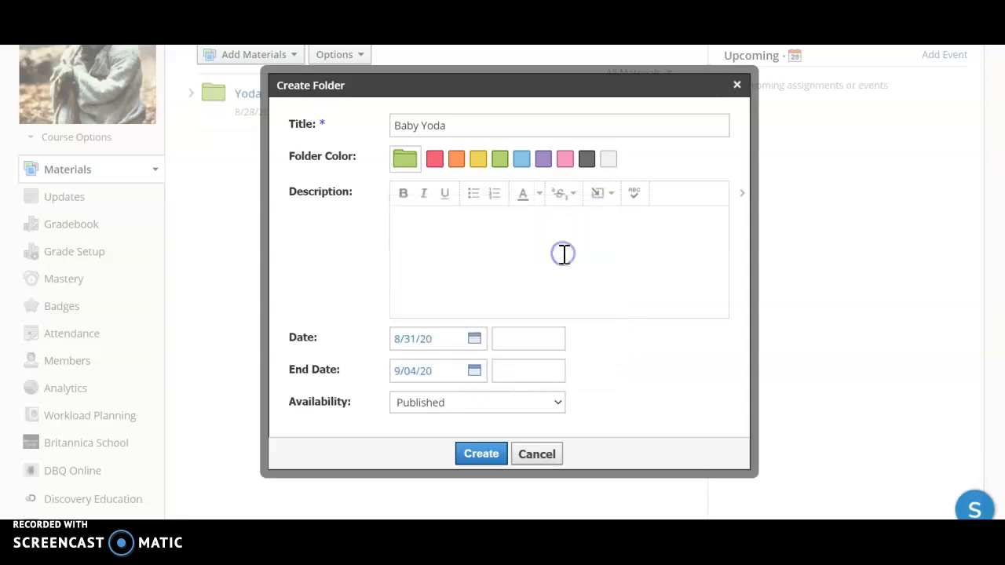
# Set the Baby Yoda folder's availability to "Publish on start date" and create the folder
pyautogui.click(442, 404)
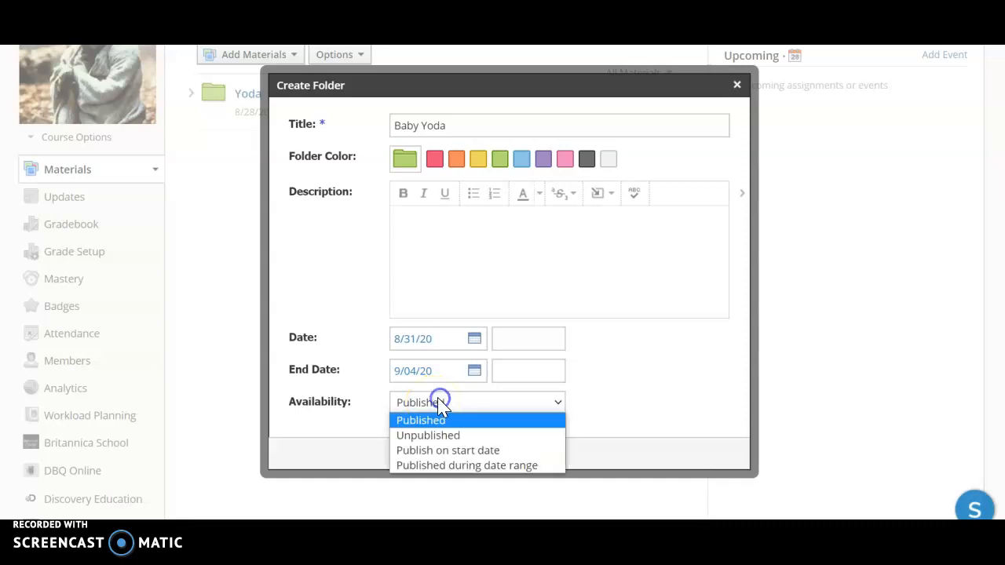
pyautogui.click(448, 453)
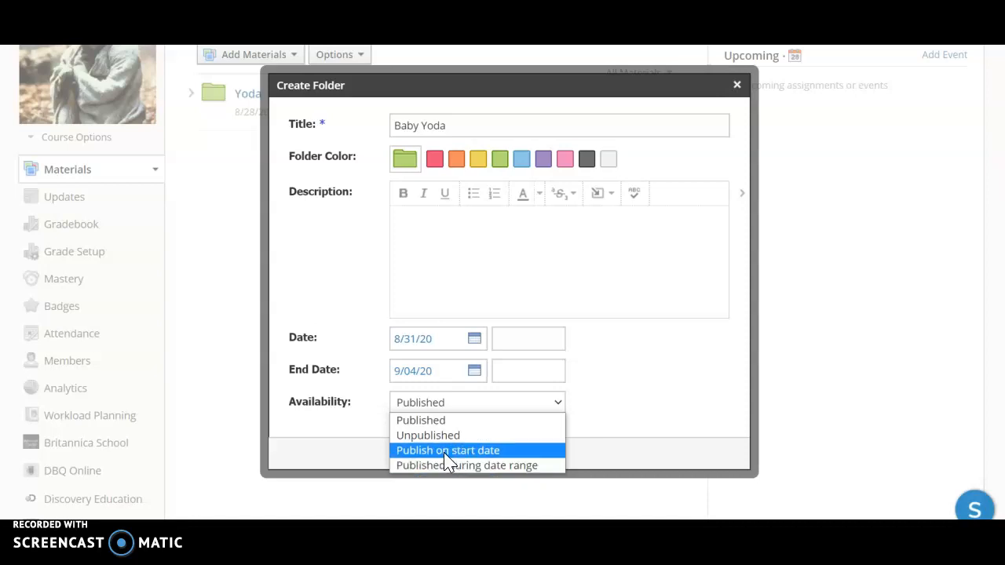
pyautogui.click(445, 453)
pyautogui.click(477, 454)
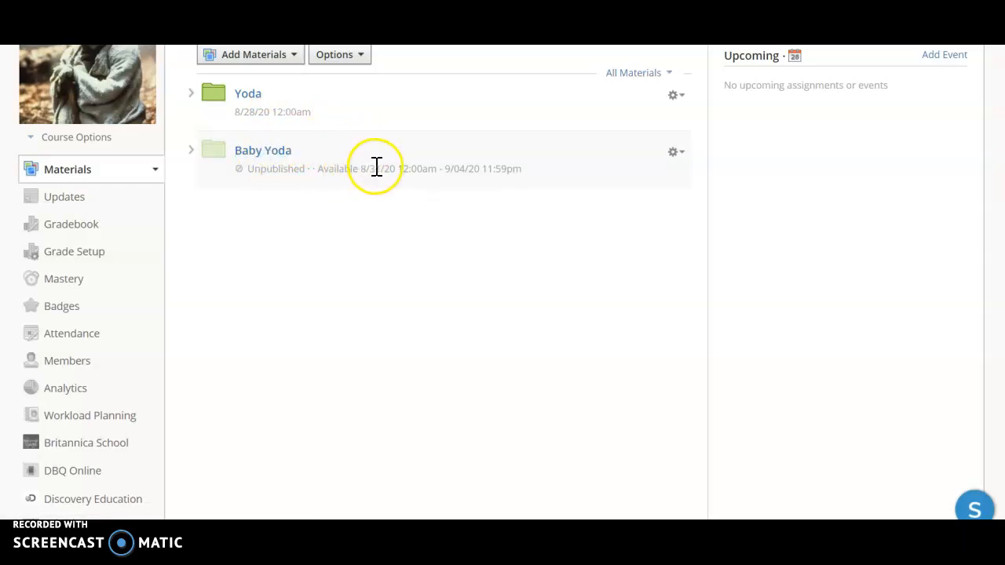
# Inside the Yoda folder, start a new assignment named "Assignments go in the calendar"
pyautogui.click(254, 95)
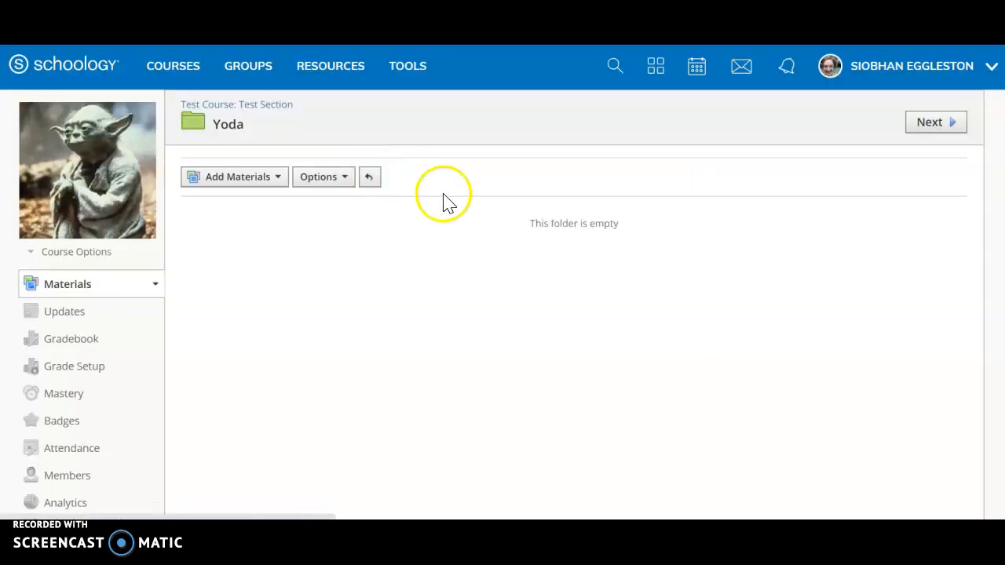
pyautogui.click(227, 178)
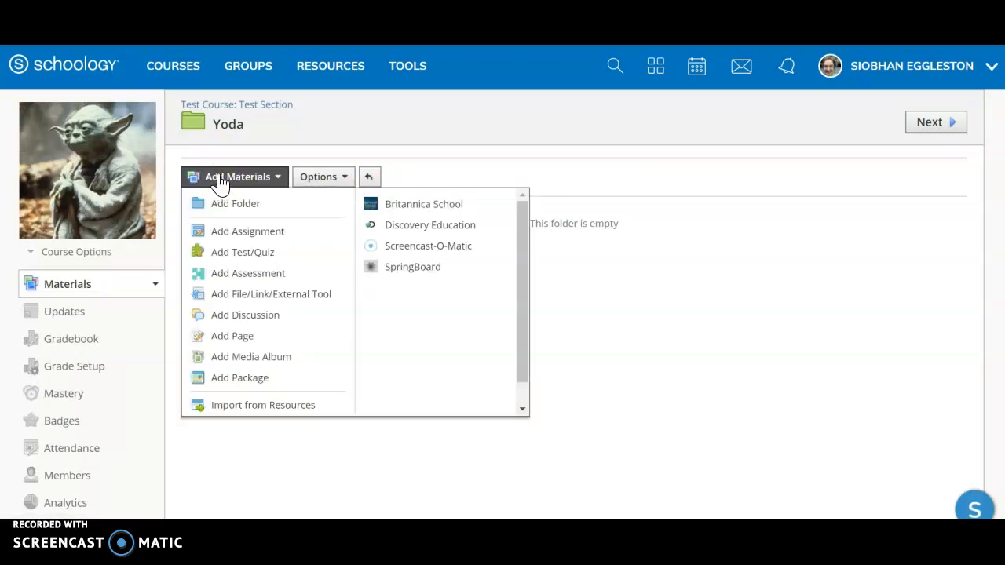
pyautogui.click(256, 233)
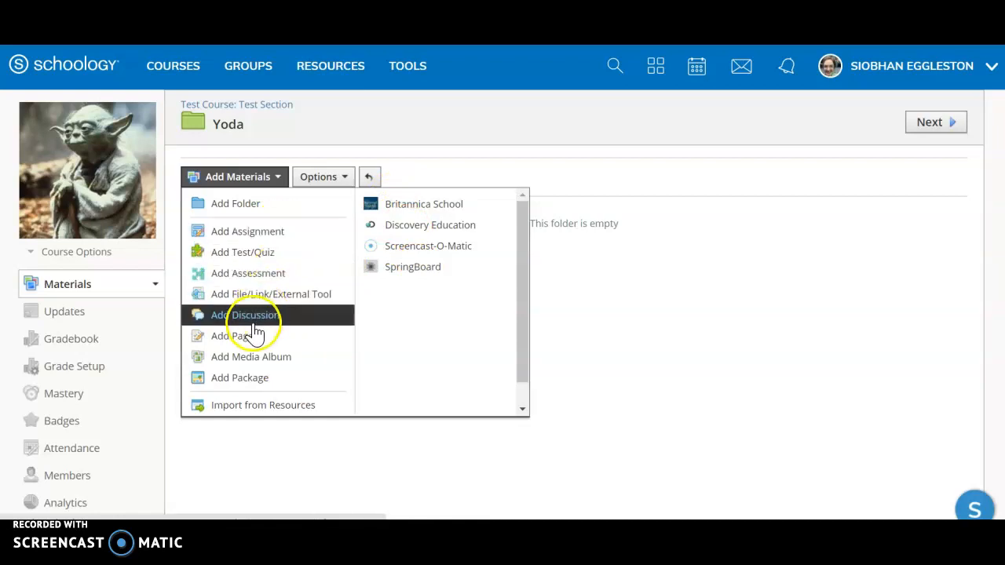
pyautogui.click(260, 231)
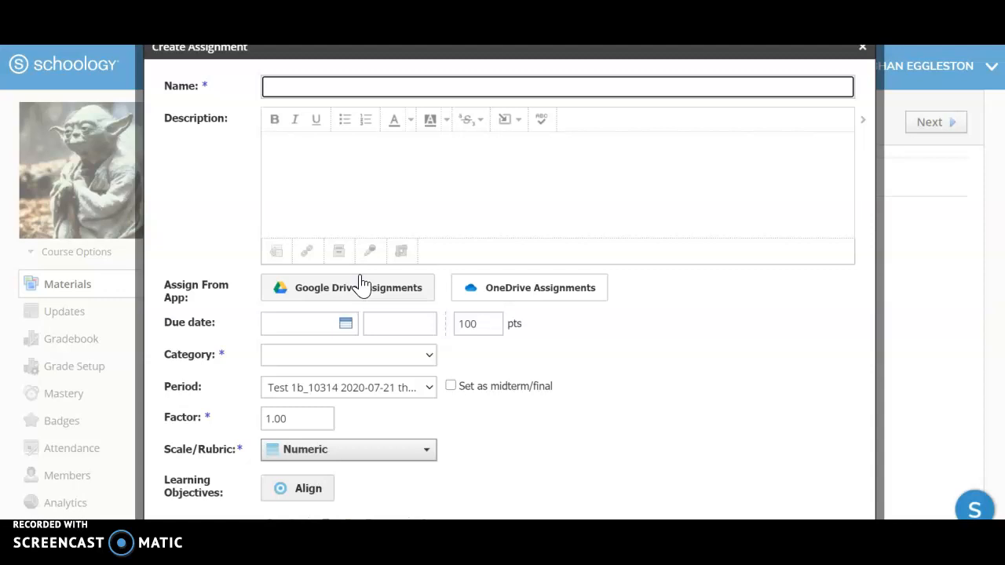
pyautogui.write('Assignments go in the calendar')
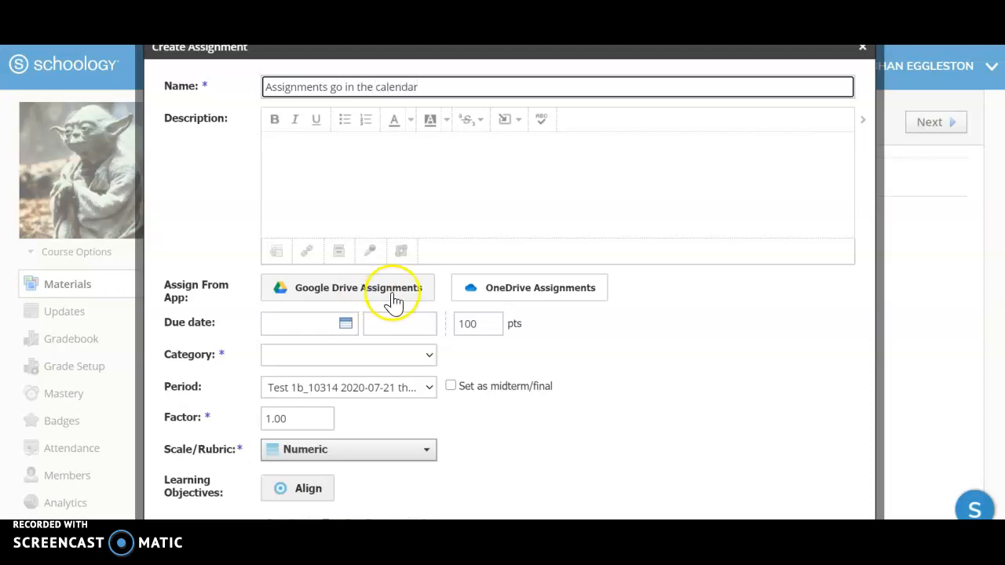
# Enter ":)" as the assignment's description and set its due date to 8/31/20
pyautogui.click(349, 159)
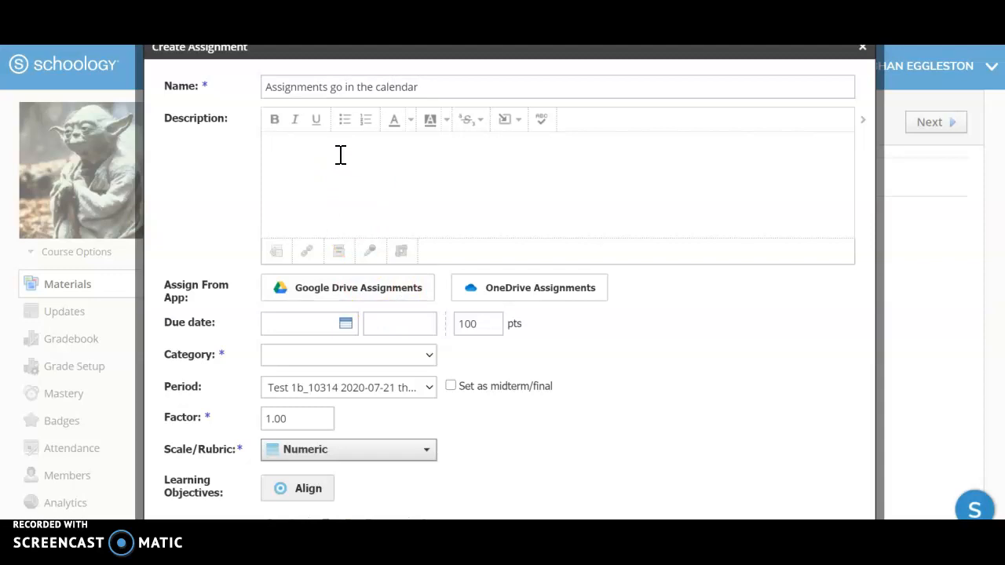
pyautogui.click(325, 329)
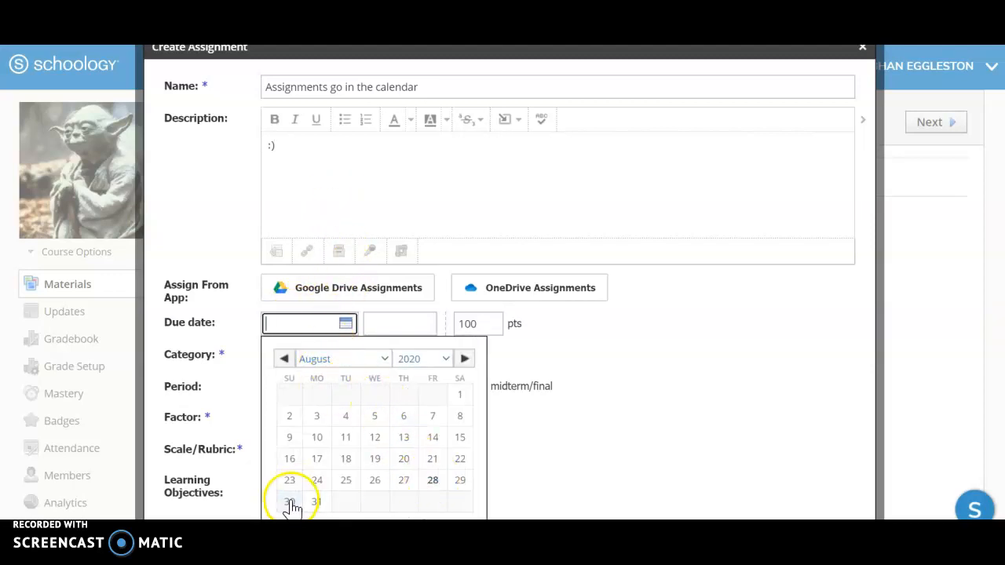
pyautogui.click(318, 502)
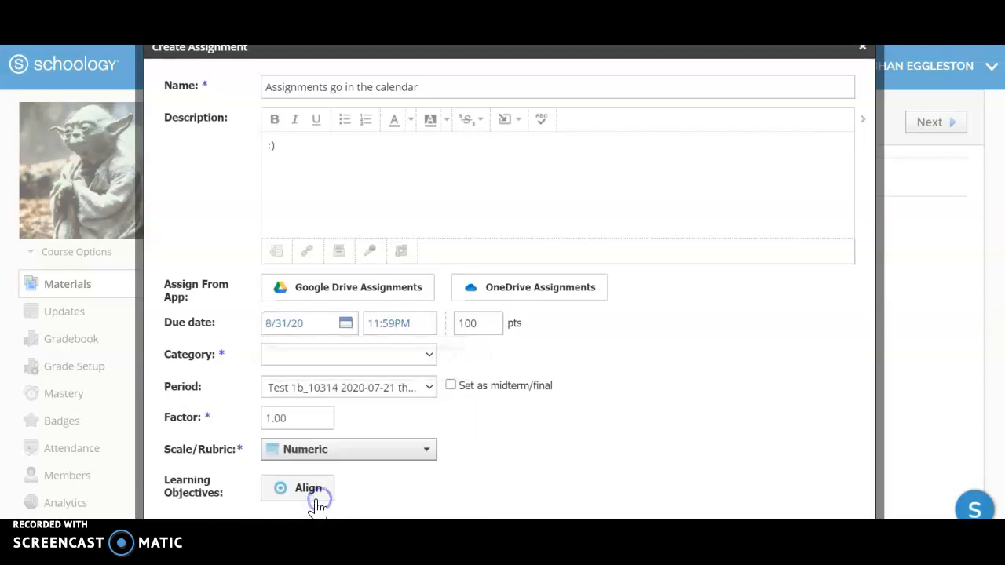
# Make the assignment worth 10 points and assign it to the Classwork category
pyautogui.click(500, 322)
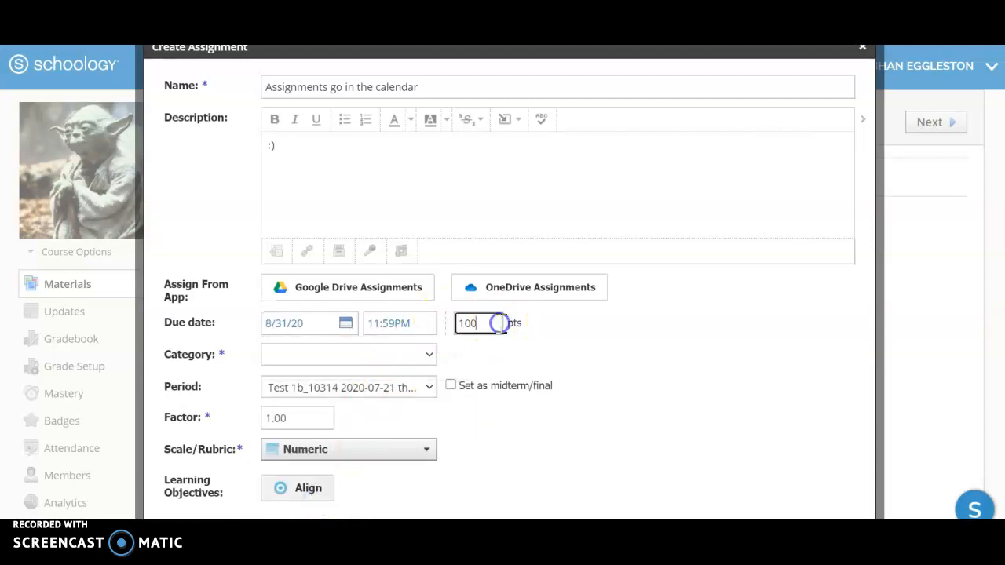
pyautogui.press('BackSpace')
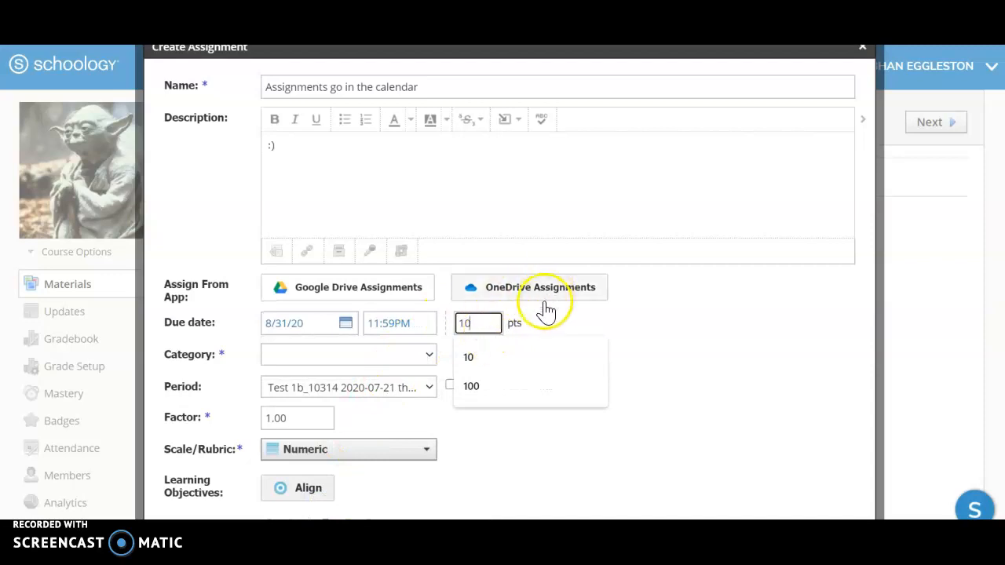
pyautogui.click(542, 322)
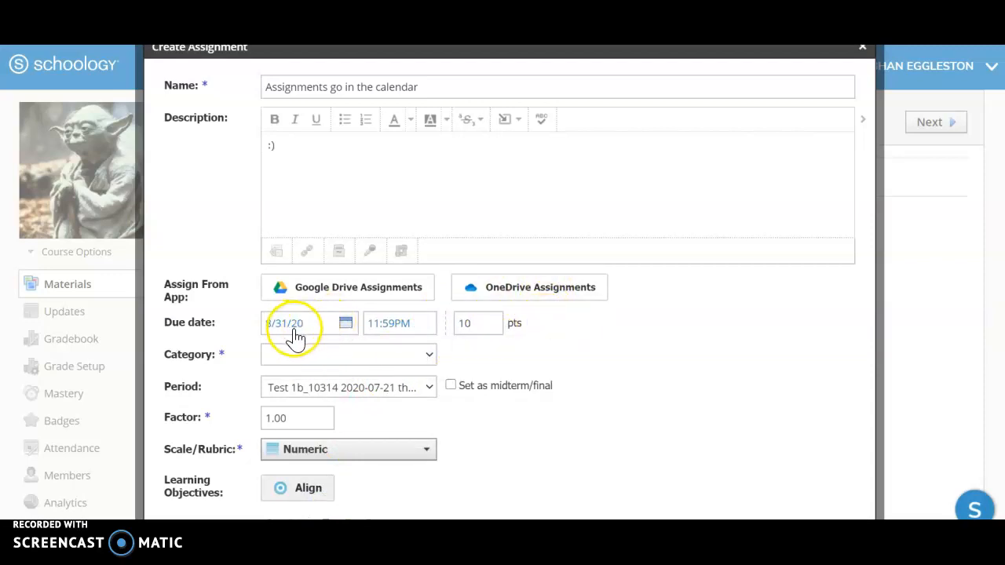
pyautogui.click(300, 359)
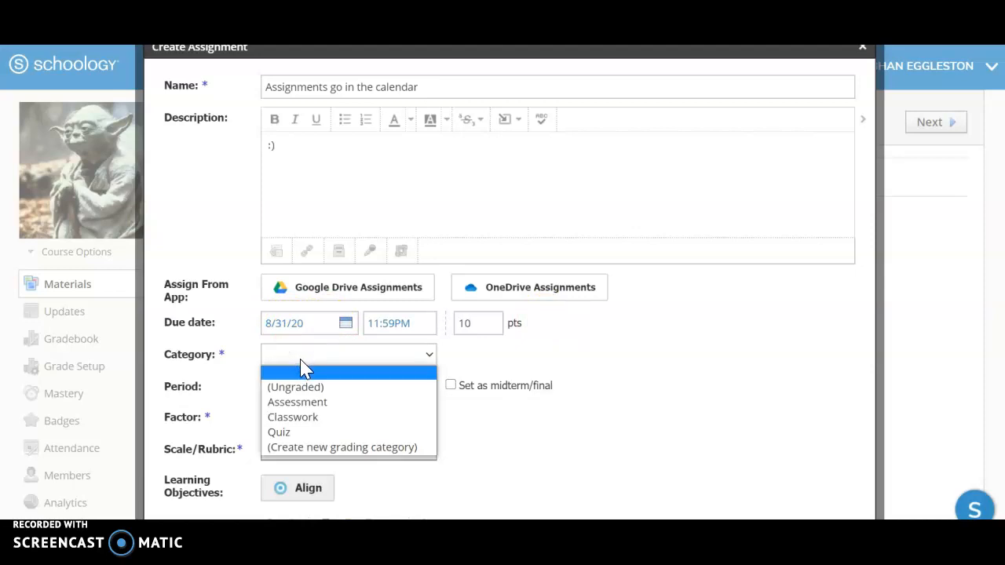
pyautogui.click(306, 417)
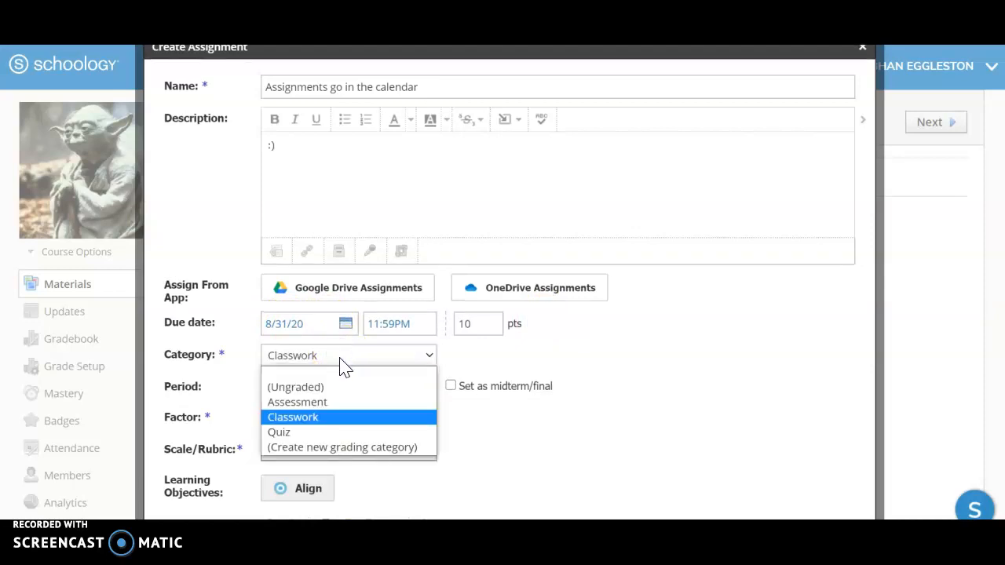
# Choose Classwork as the assignment's grading category and create the assignment
pyautogui.click(346, 448)
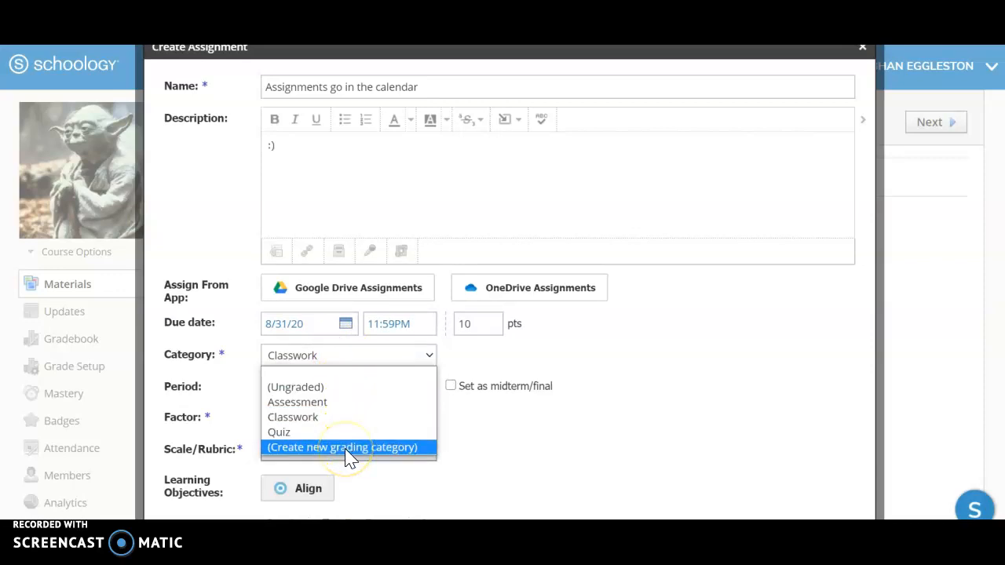
pyautogui.click(329, 417)
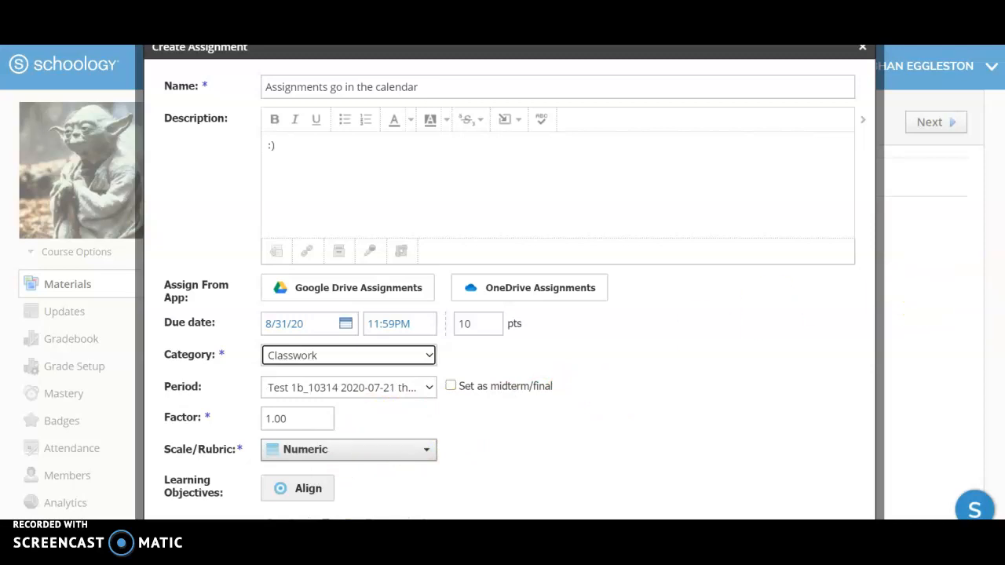
pyautogui.scroll(-3, 812, 262)
pyautogui.click(485, 471)
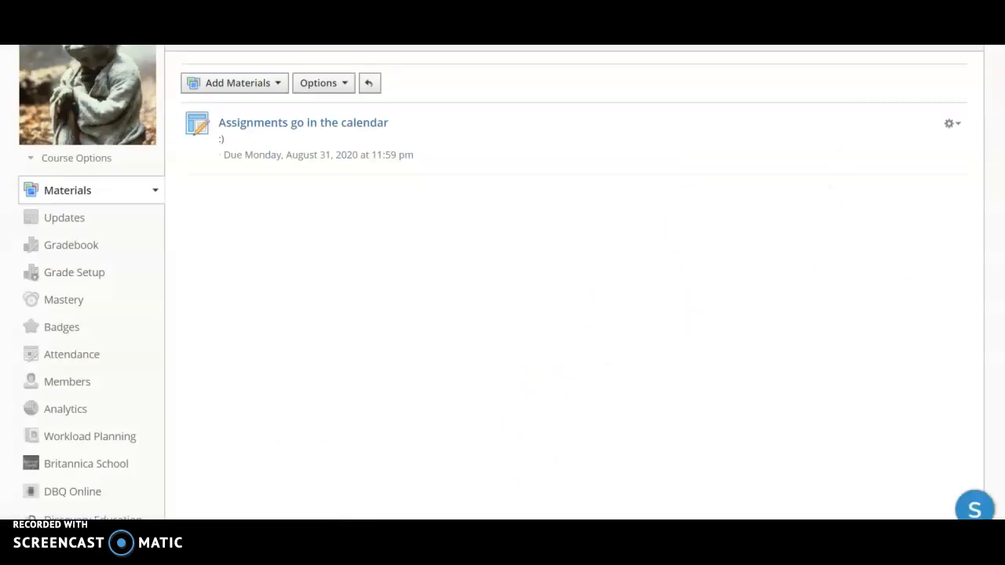
# Open the calendar and check August 31, 2020 for the "Assignments go in the calendar" assignment
pyautogui.scroll(2, 502, 283)
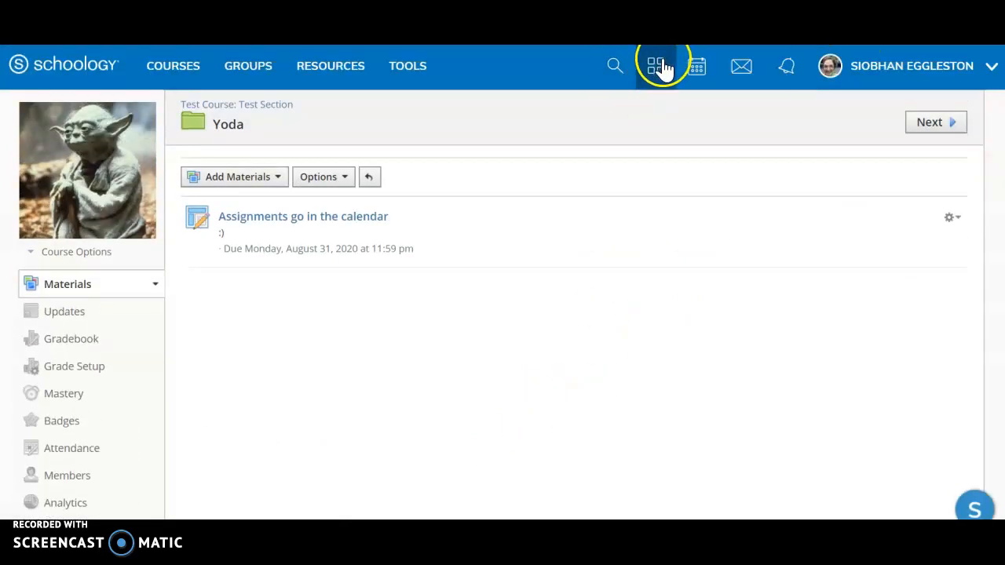
pyautogui.click(695, 67)
pyautogui.click(695, 71)
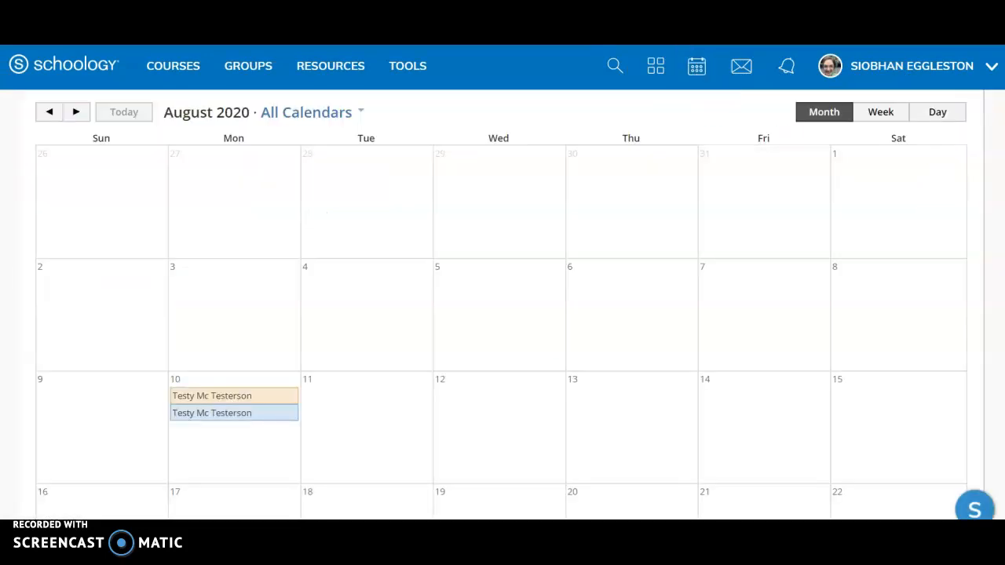
pyautogui.scroll(-4, 807, 188)
pyautogui.scroll(-2, 790, 417)
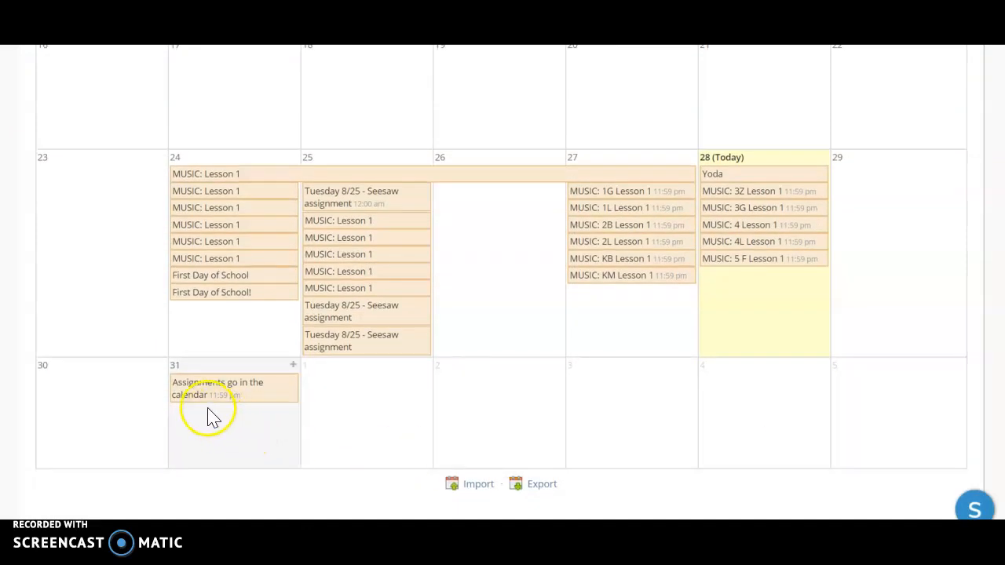
pyautogui.moveTo(225, 395)
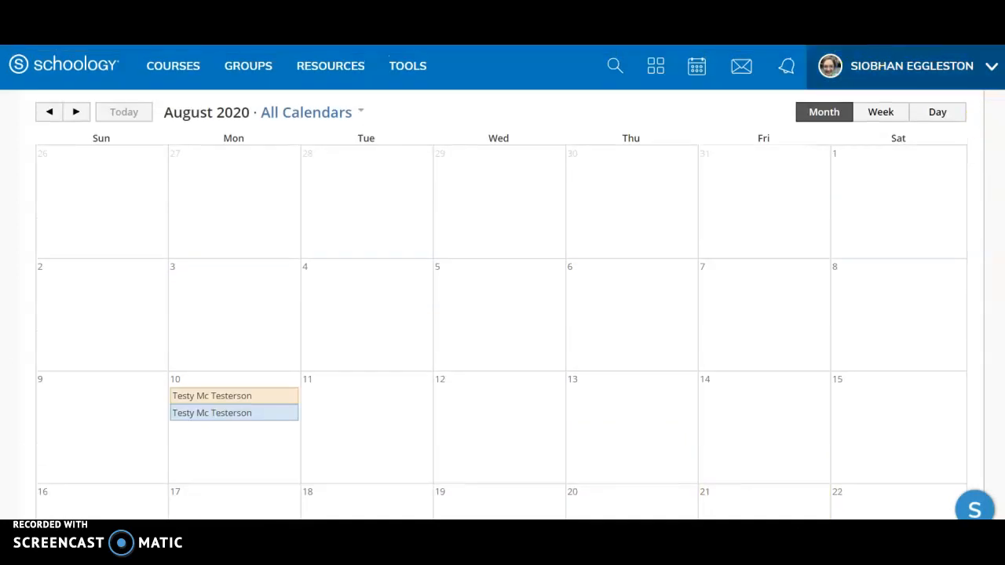
# Go to the home page's course dashboard and review the upcoming assignments listed by due date
pyautogui.click(95, 67)
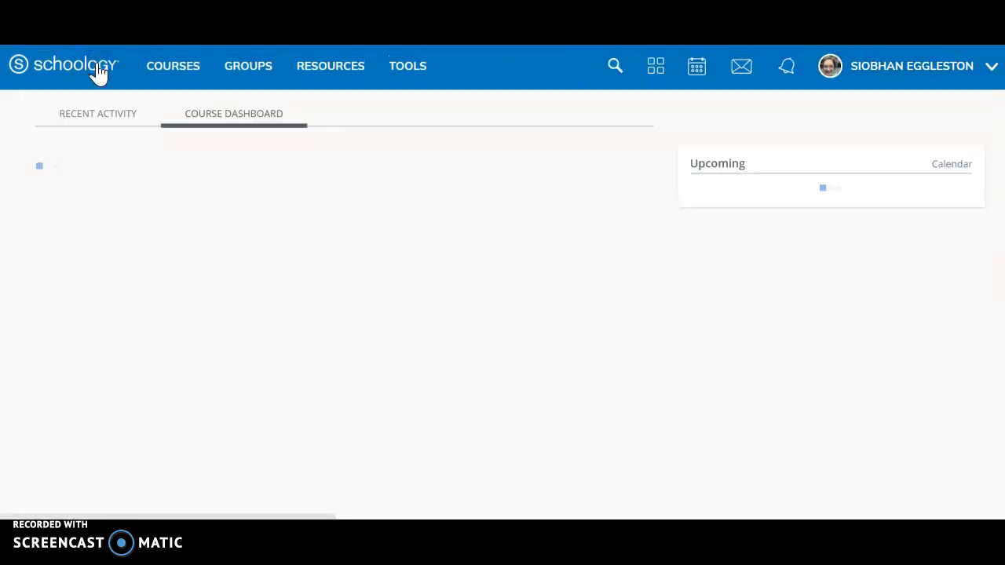
pyautogui.click(441, 277)
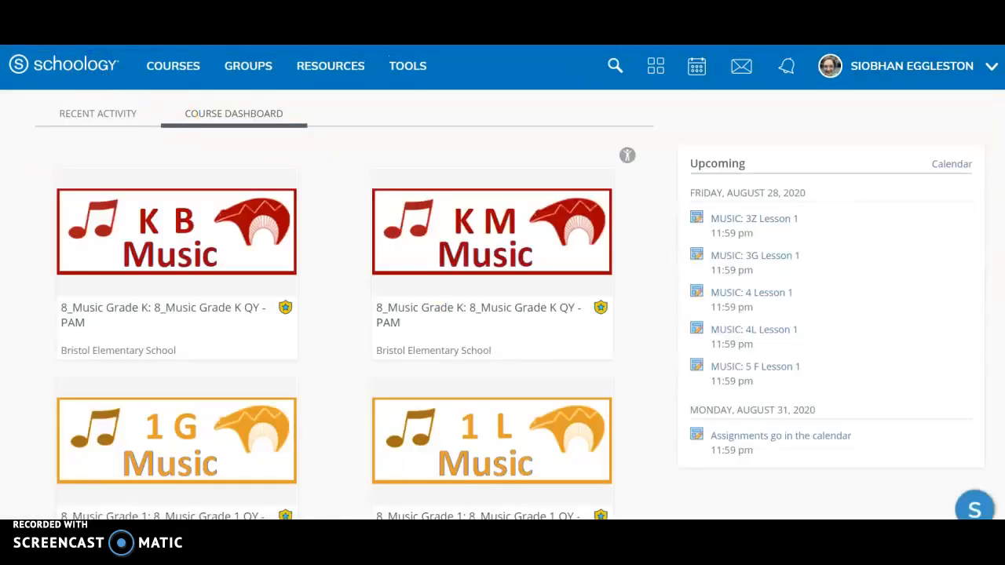
pyautogui.scroll(-4, 503, 283)
pyautogui.scroll(4, 503, 282)
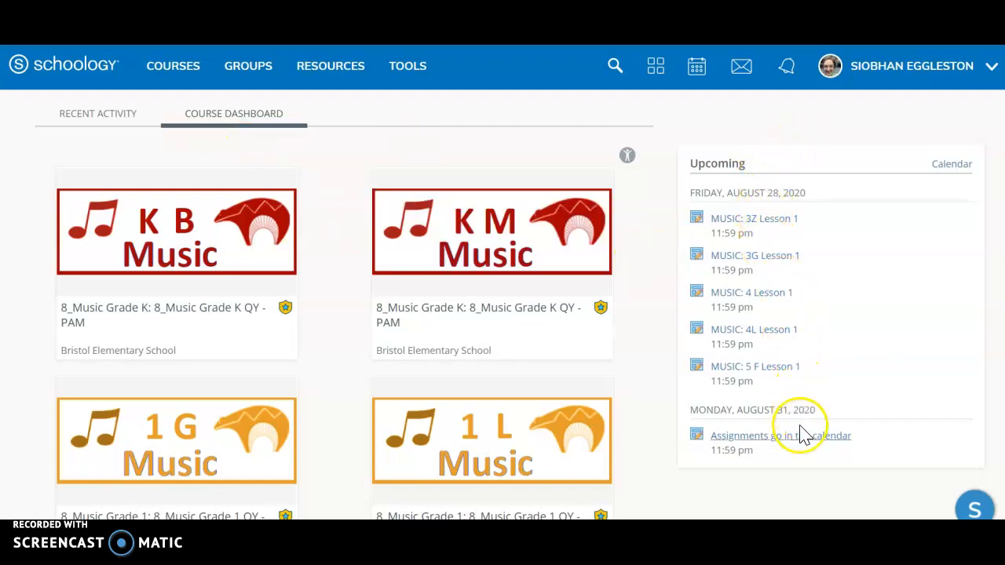
pyautogui.moveTo(802, 447)
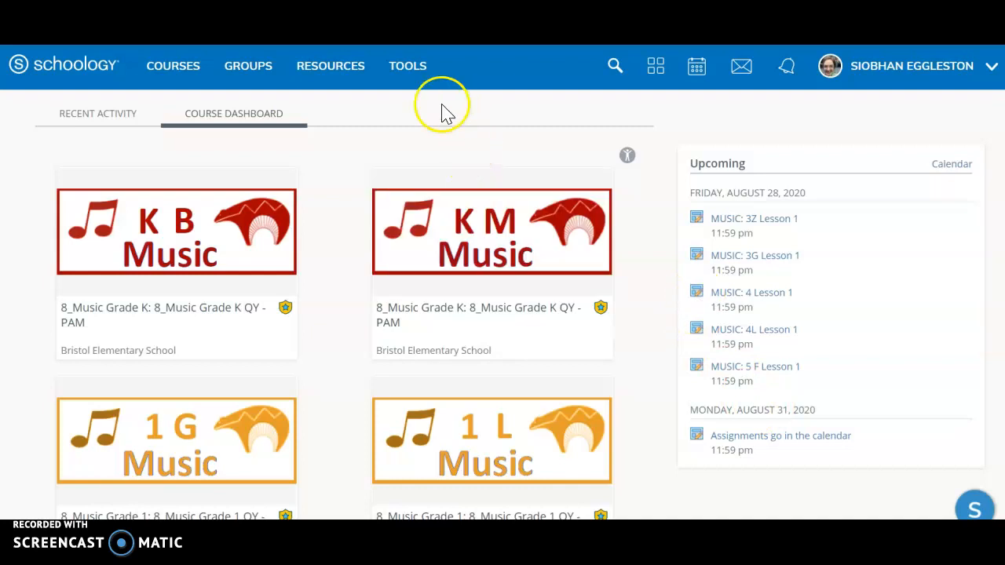
# Open the Yoda folder in the "Test Course: Test Section" course
pyautogui.scroll(-1, 953, 161)
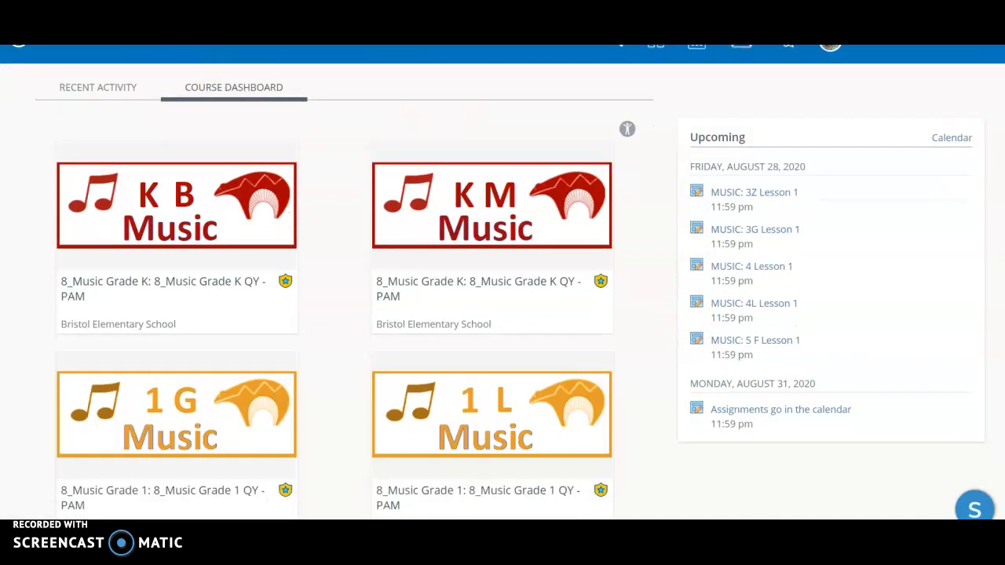
pyautogui.scroll(-15, 613, 492)
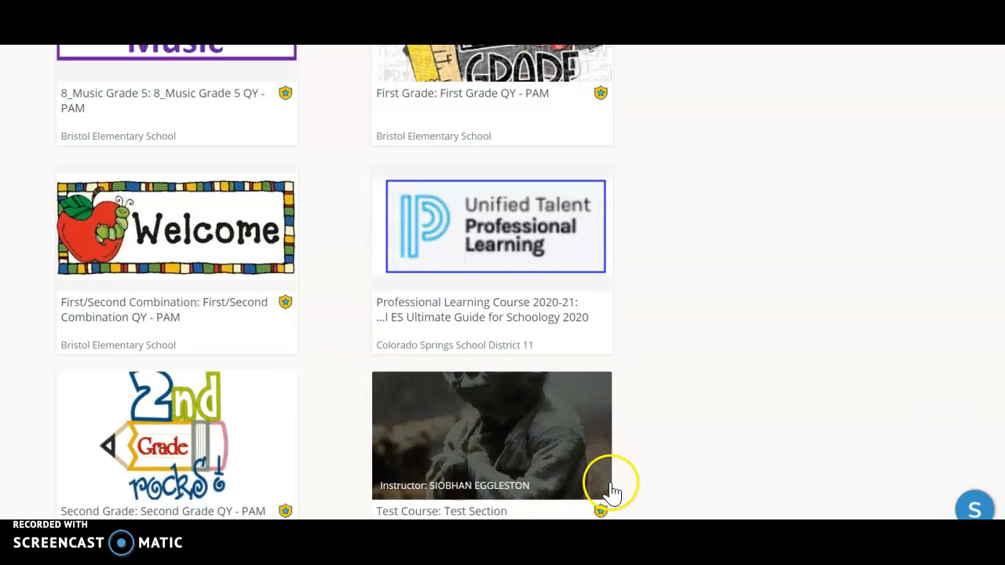
pyautogui.click(521, 440)
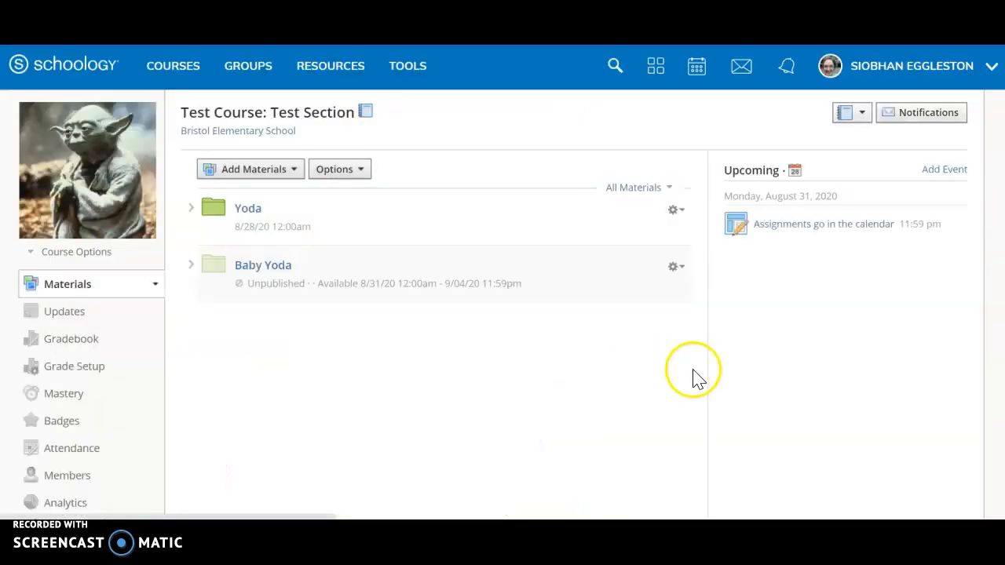
pyautogui.click(245, 208)
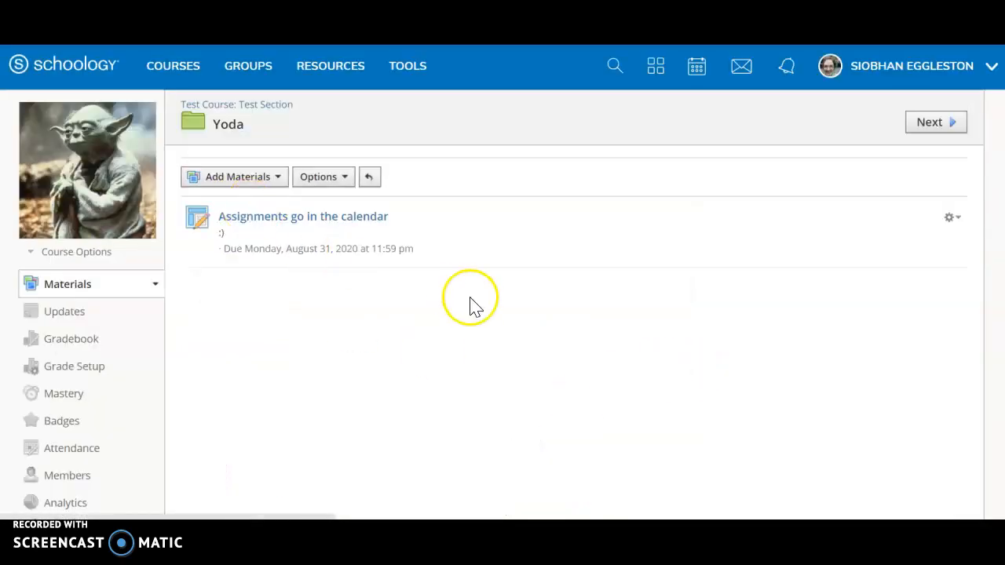
# Create a page titled "Pages do not go on the calendar" in the Yoda folder with ":)" as its content
pyautogui.click(240, 178)
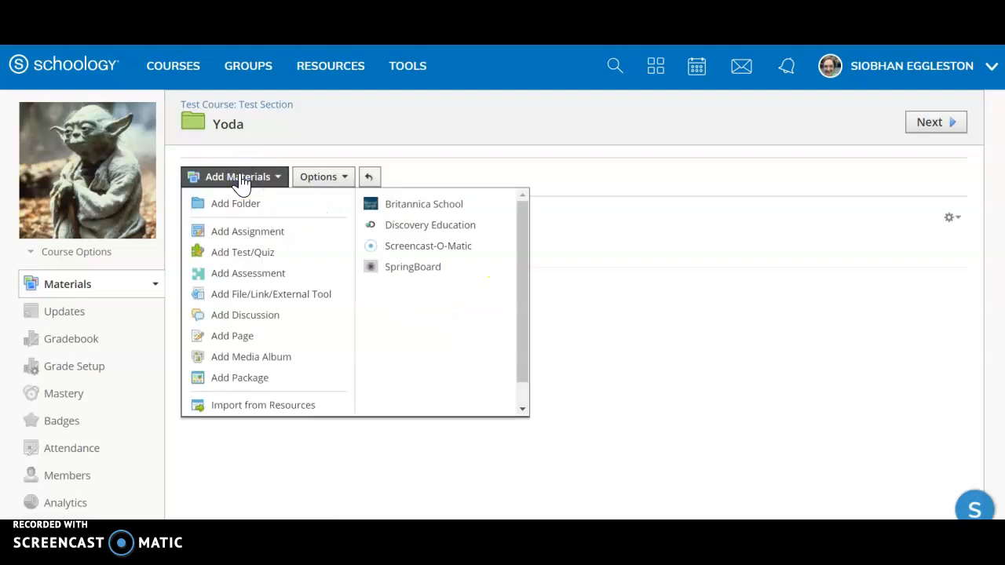
pyautogui.click(259, 339)
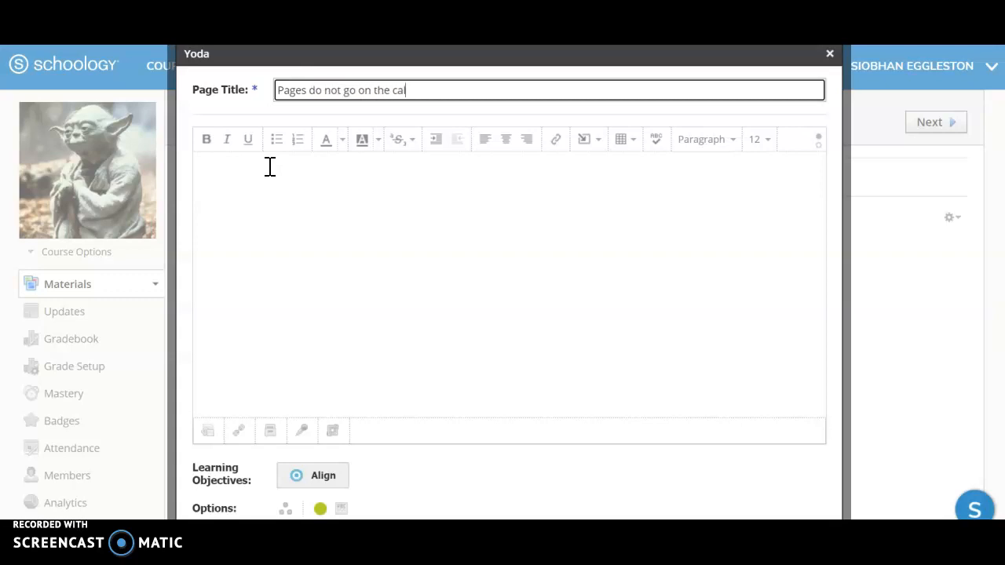
pyautogui.click(270, 169)
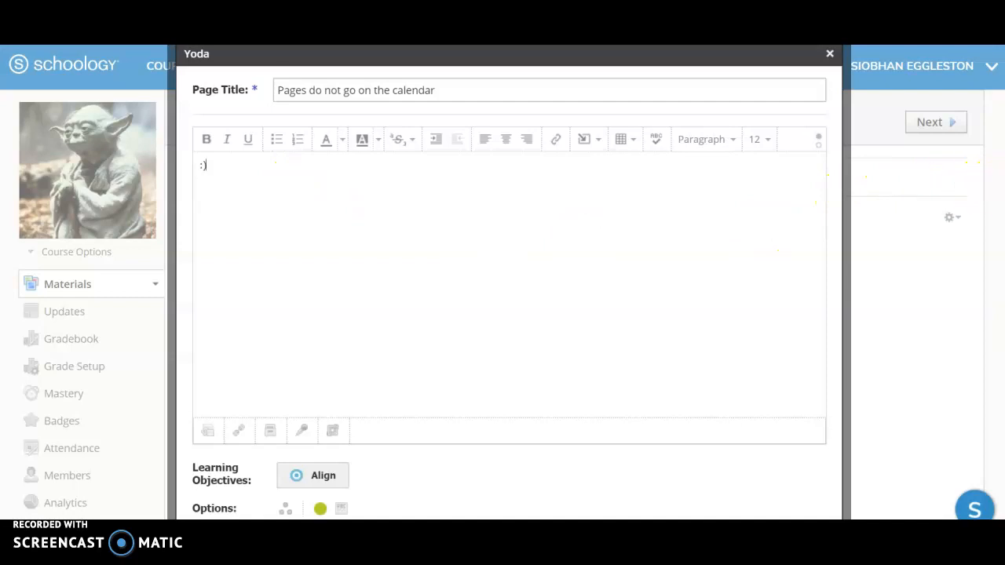
pyautogui.scroll(-1, 503, 282)
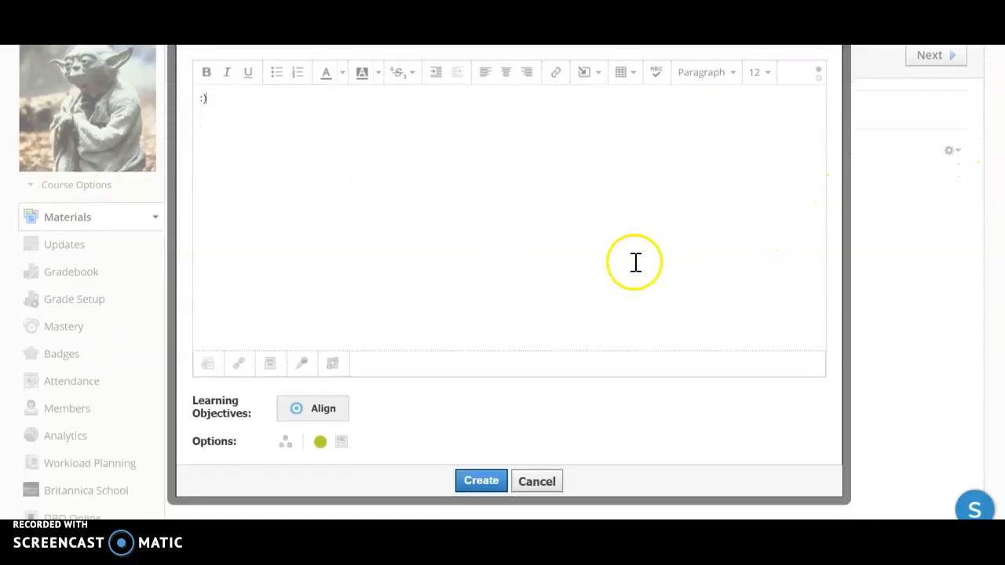
pyautogui.click(481, 479)
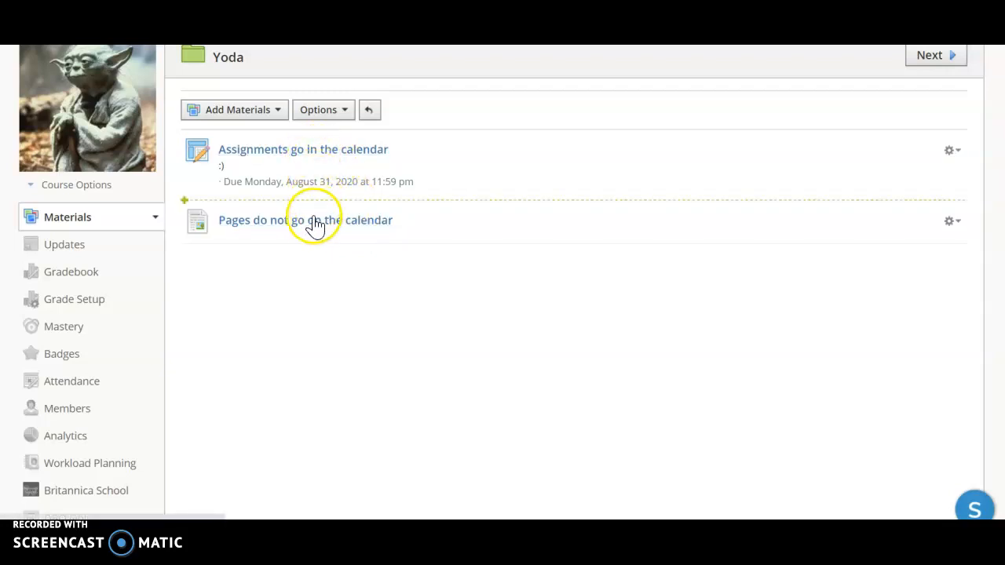
# Open the "Assignments go in the calendar" assignment for editing and clear its description
pyautogui.click(302, 156)
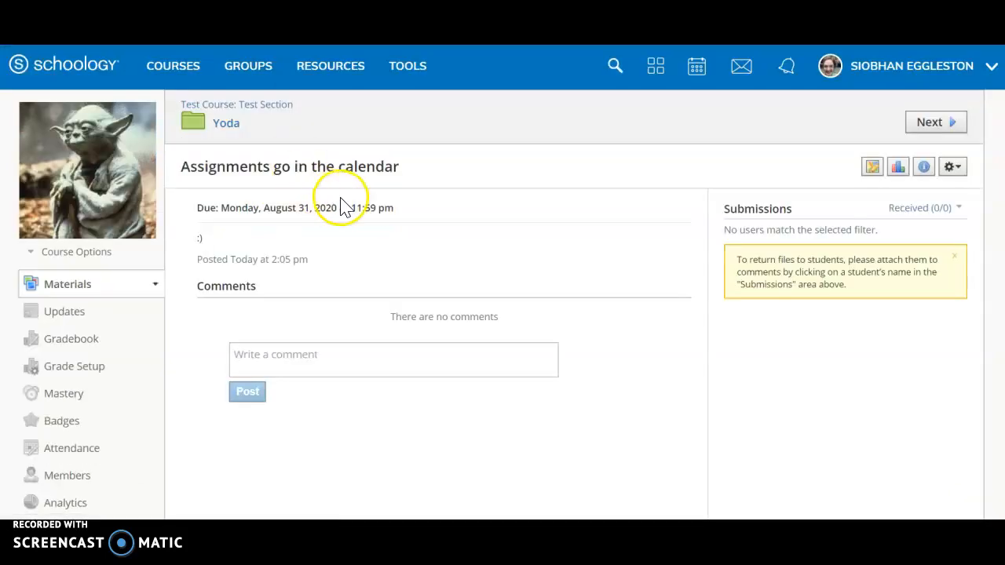
pyautogui.click(952, 167)
pyautogui.click(924, 194)
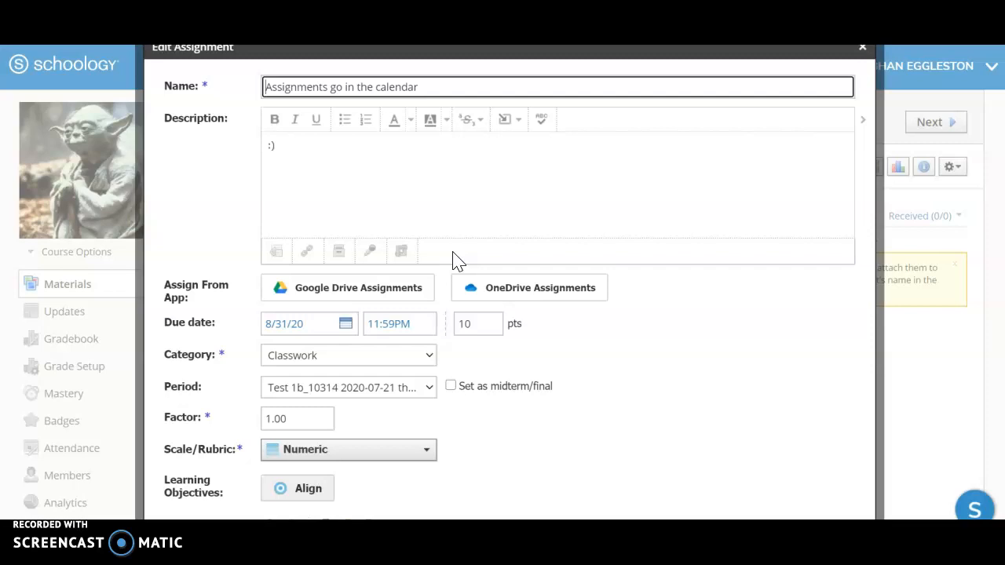
pyautogui.click(307, 145)
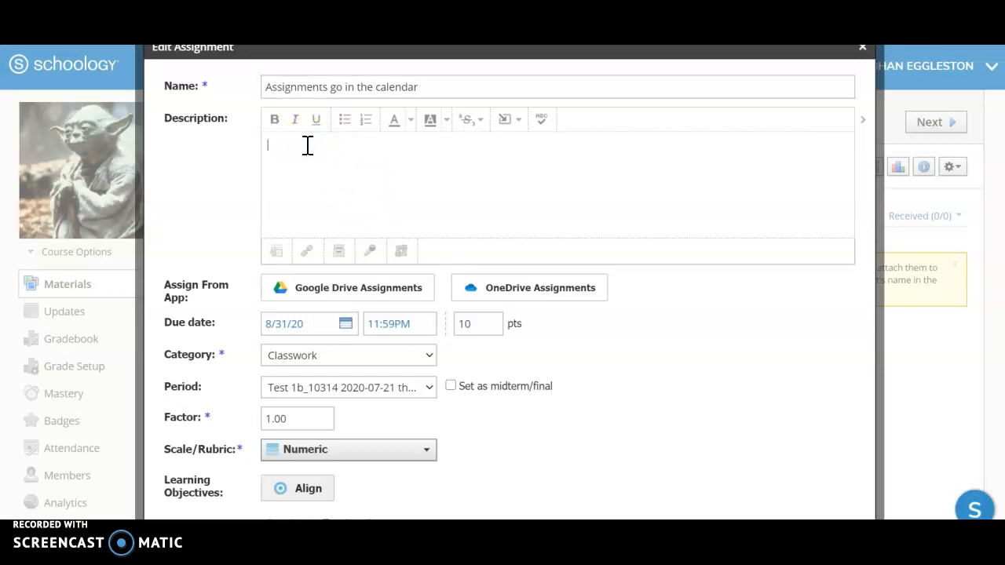
# Insert the picture file "frosting" from the computer into the assignment's description
pyautogui.click(517, 123)
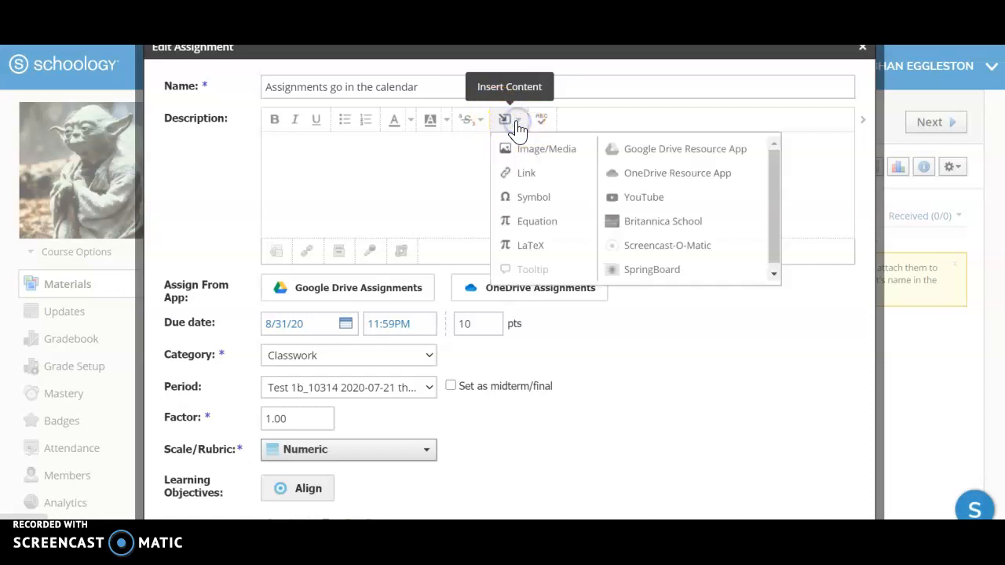
pyautogui.click(512, 151)
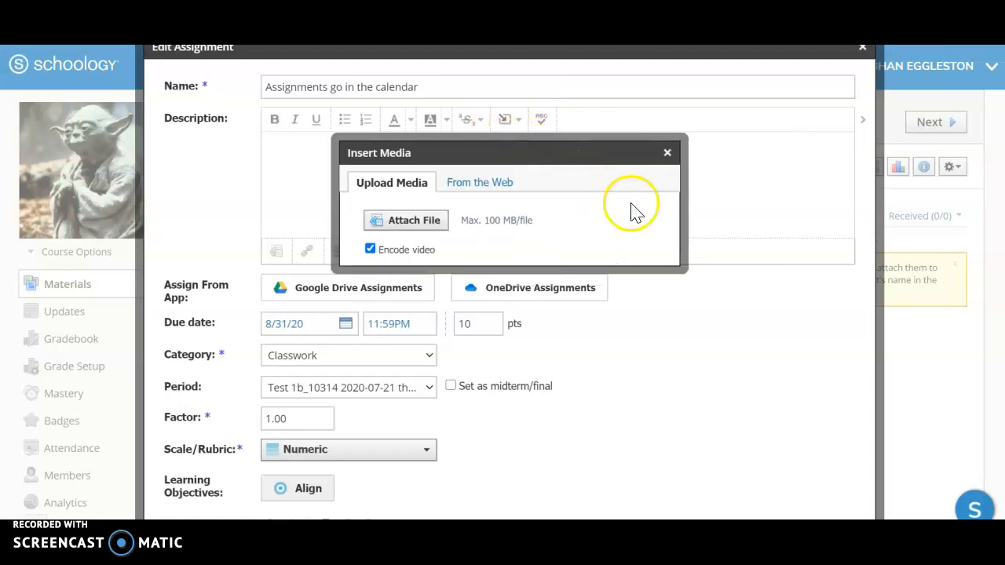
pyautogui.click(414, 222)
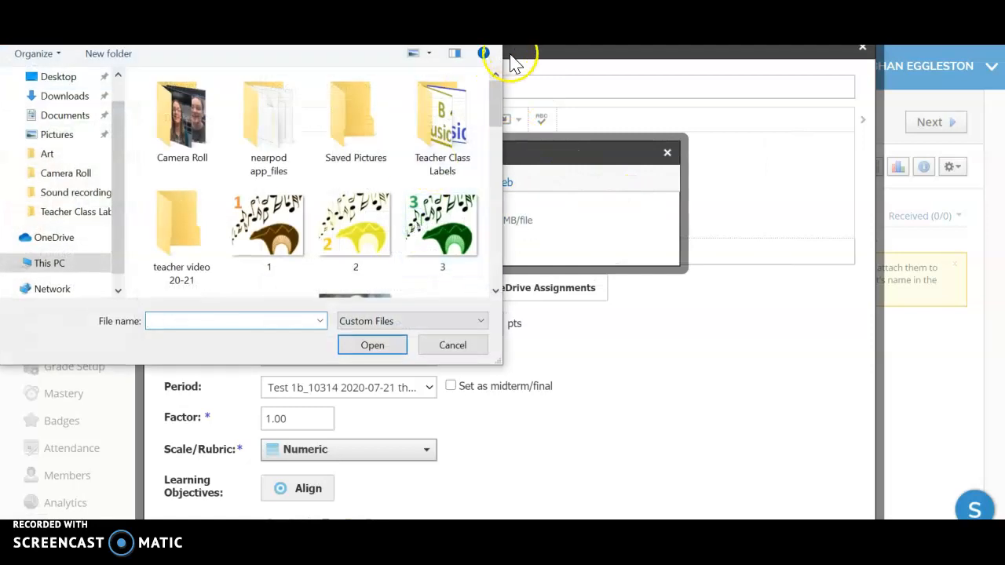
pyautogui.moveTo(495, 99); pyautogui.dragTo(492, 169)
pyautogui.click(174, 197)
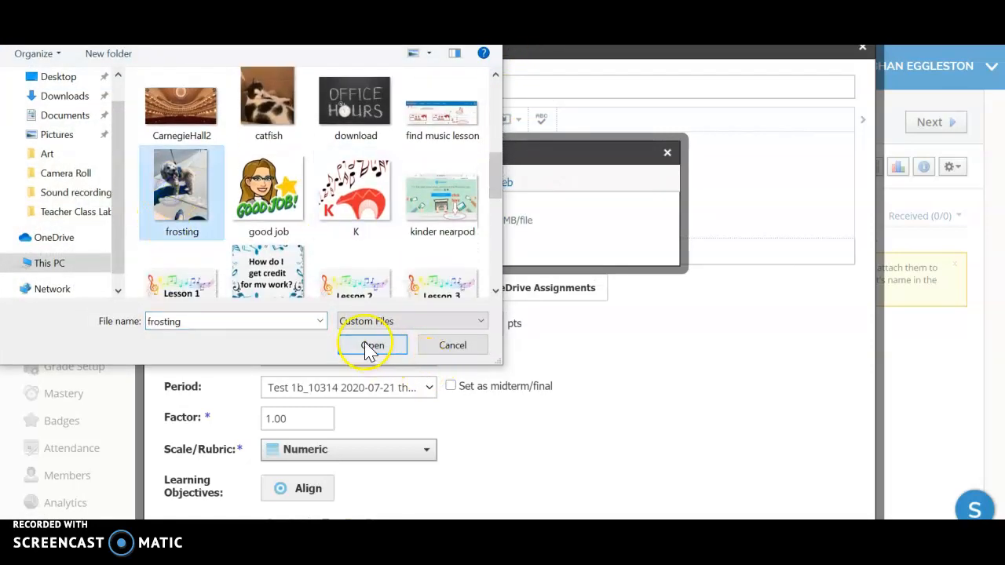
pyautogui.click(370, 343)
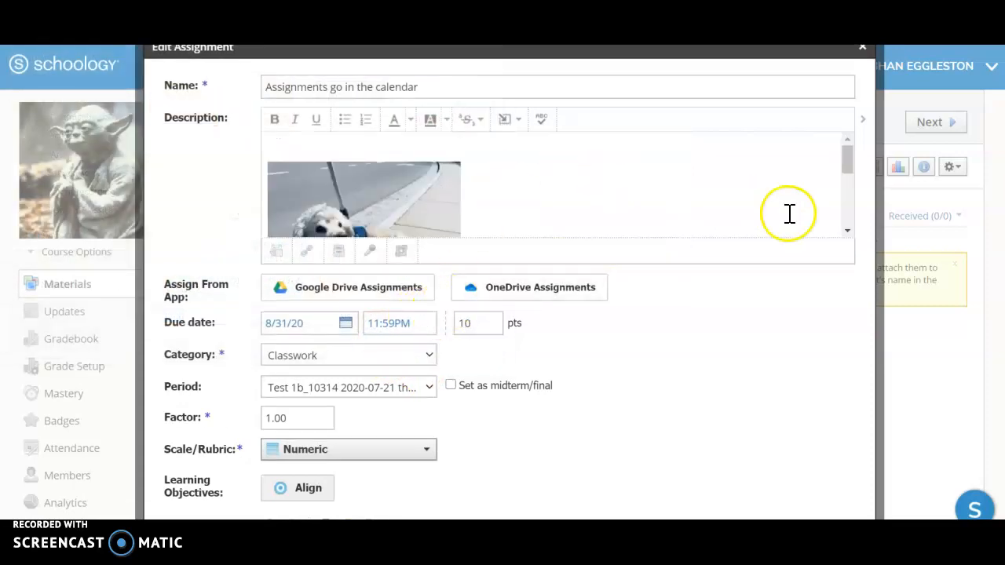
pyautogui.moveTo(846, 153); pyautogui.dragTo(824, 196)
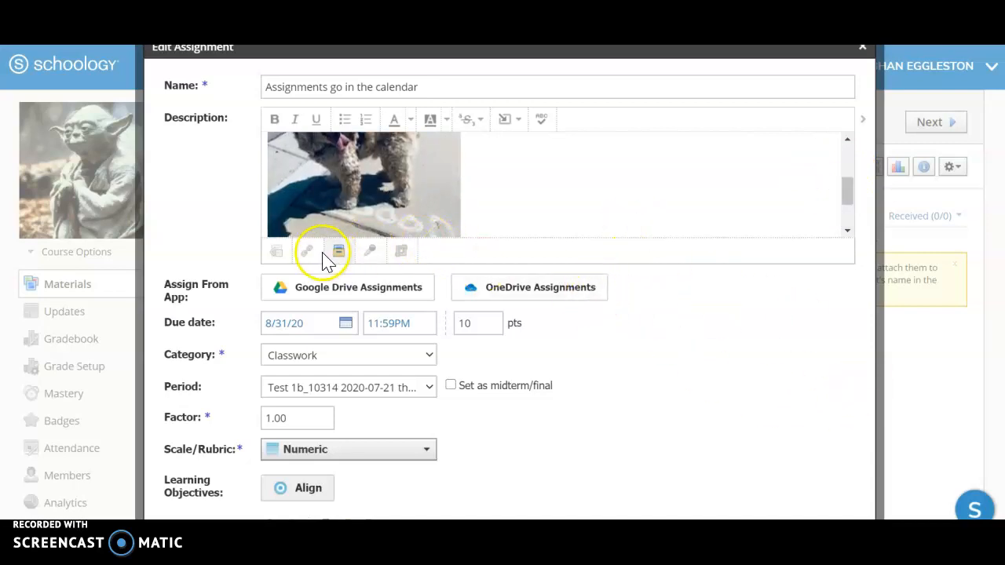
pyautogui.click(284, 251)
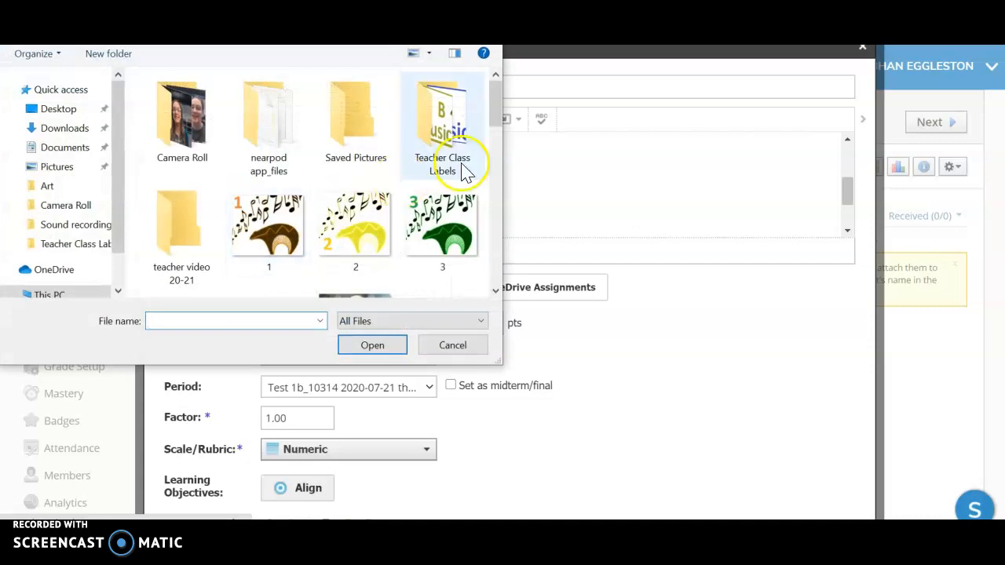
pyautogui.moveTo(497, 111); pyautogui.dragTo(485, 72)
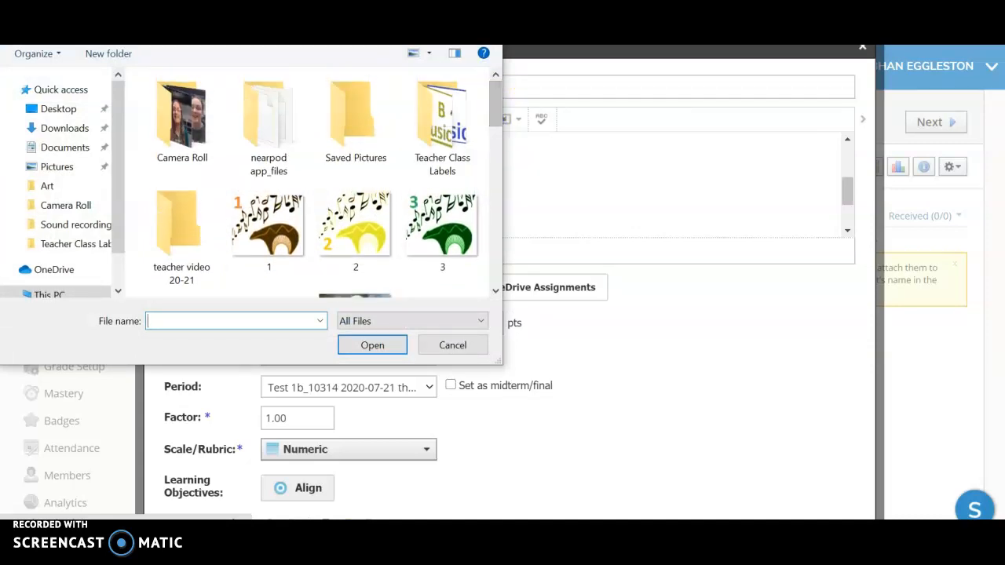
pyautogui.click(485, 6)
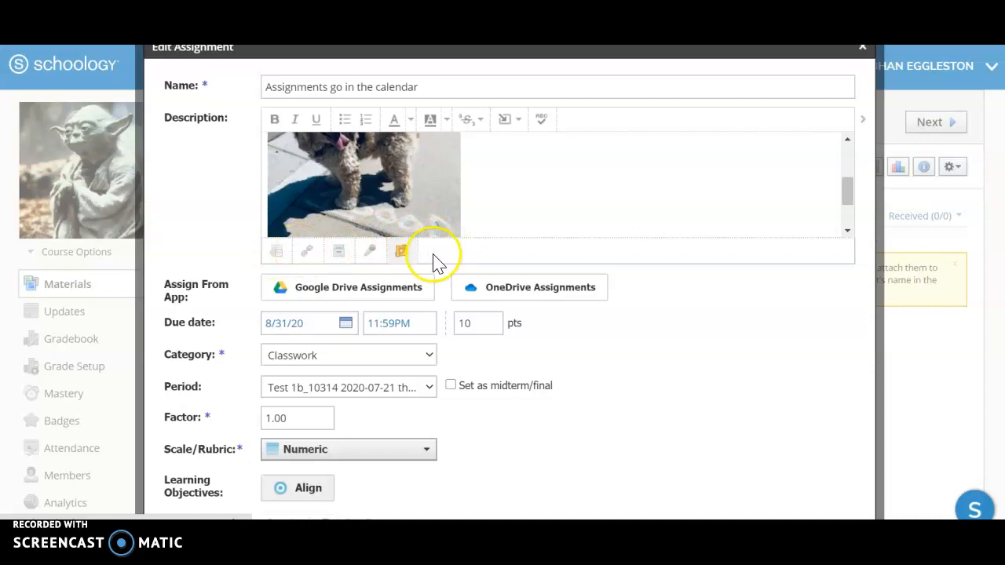
# Attach the file catfish.jpg to the assignment and save the changes
pyautogui.click(271, 251)
pyautogui.moveTo(492, 102); pyautogui.dragTo(492, 169)
pyautogui.click(267, 153)
pyautogui.click(381, 351)
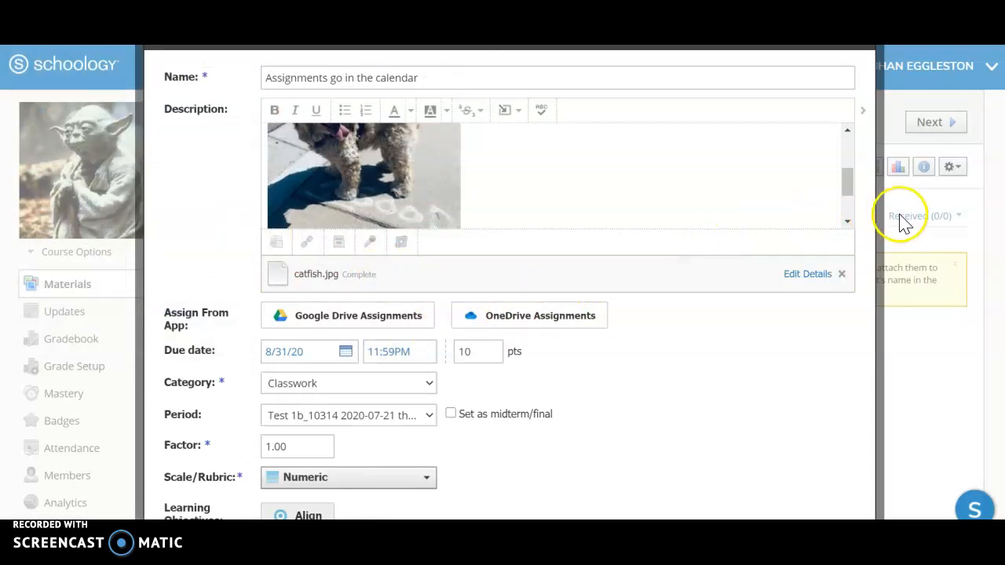
pyautogui.scroll(-3, 987, 251)
pyautogui.click(501, 428)
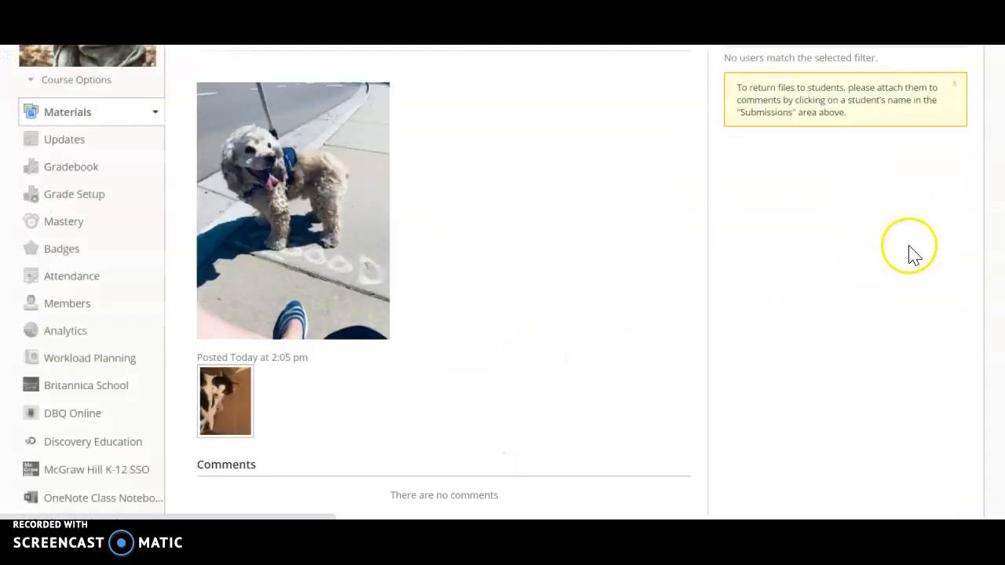
pyautogui.scroll(1, 991, 258)
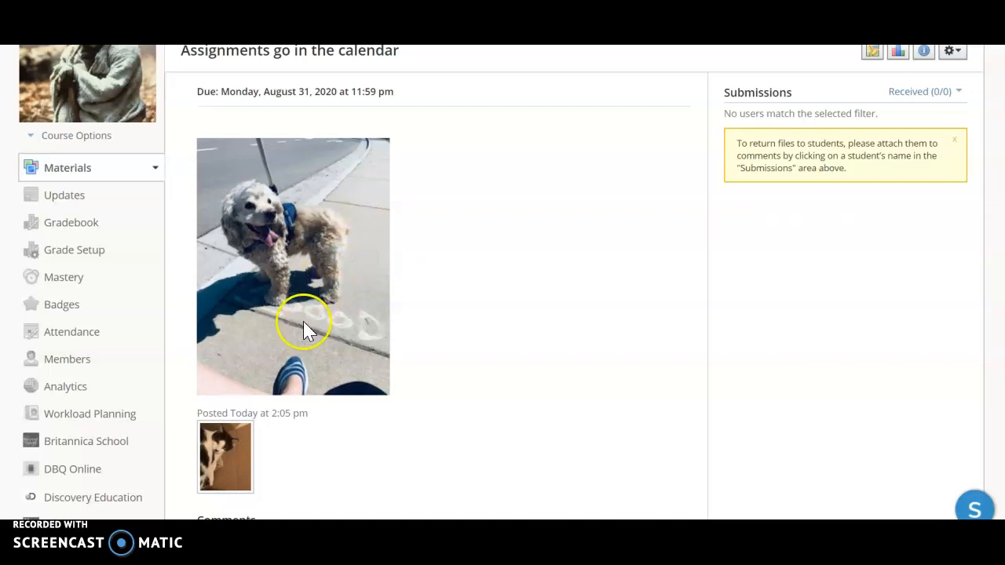
# Preview the attached cat picture at full size in the assignment and close the preview
pyautogui.click(268, 454)
pyautogui.click(226, 457)
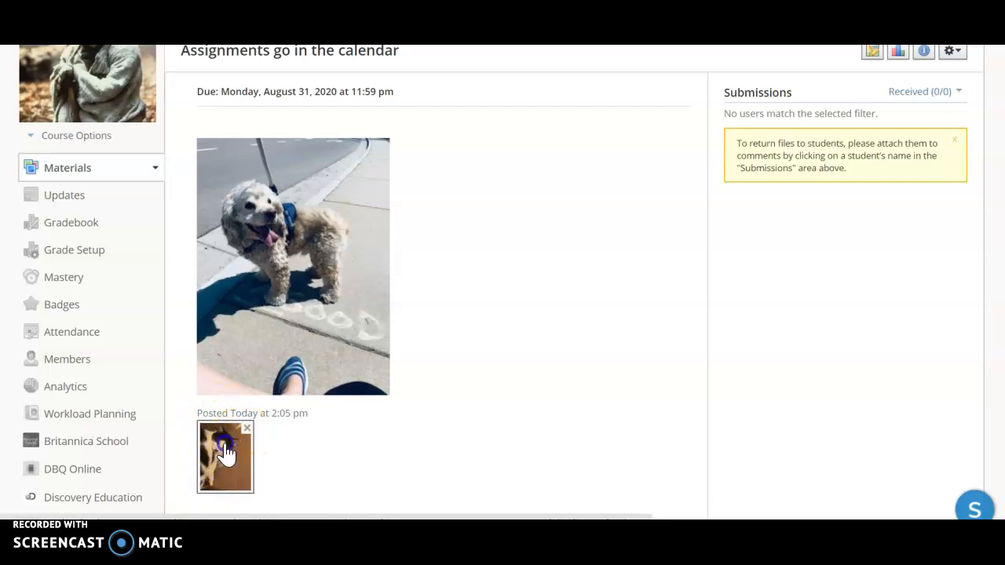
pyautogui.click(225, 449)
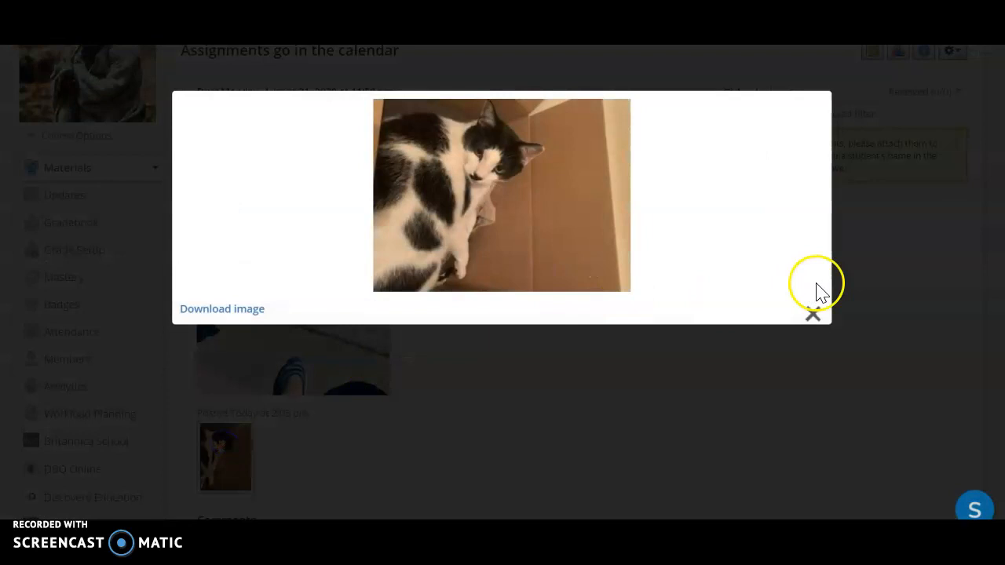
pyautogui.click(814, 314)
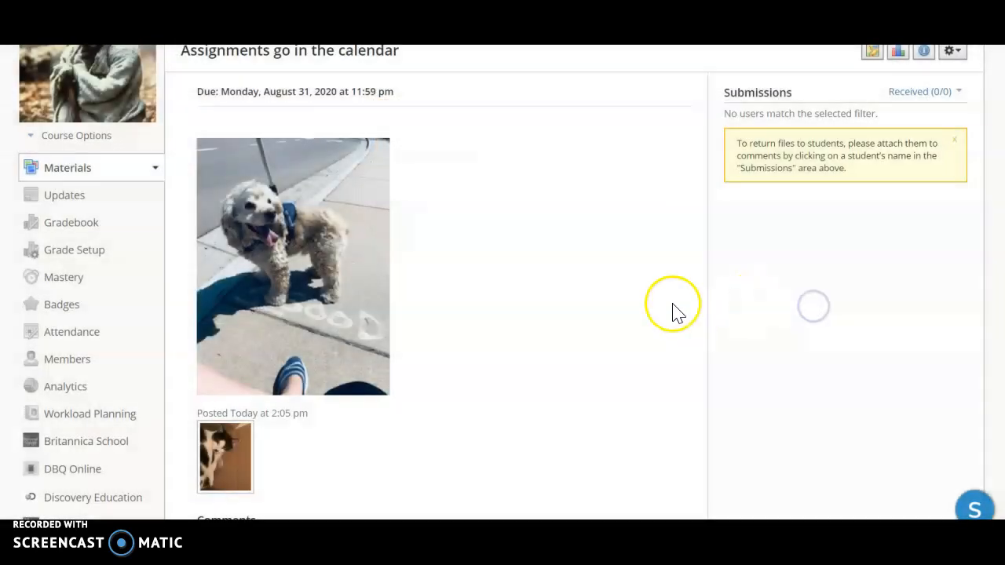
# Reopen the assignment for editing, review the content types that can be inserted in its description, and save it
pyautogui.click(952, 51)
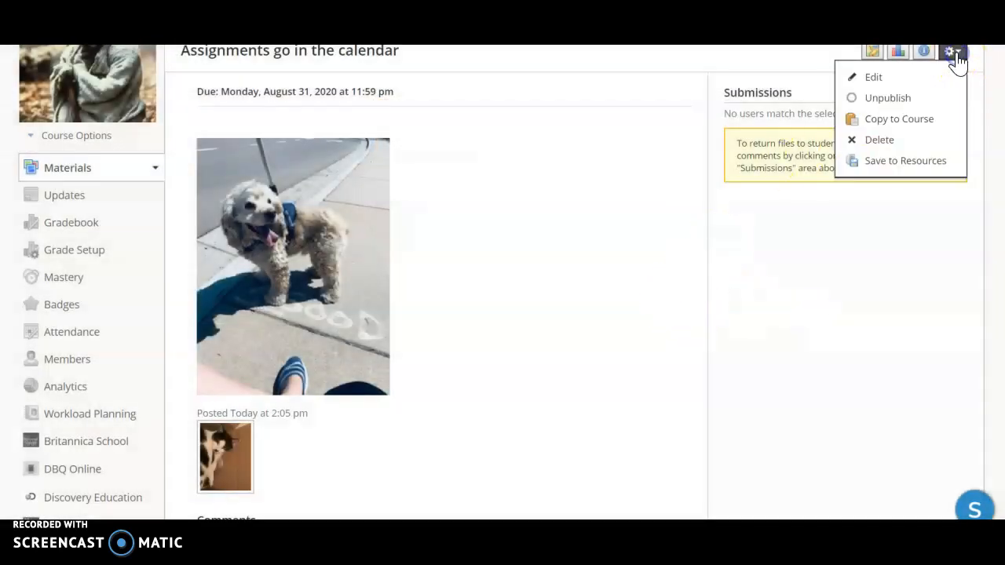
pyautogui.click(927, 85)
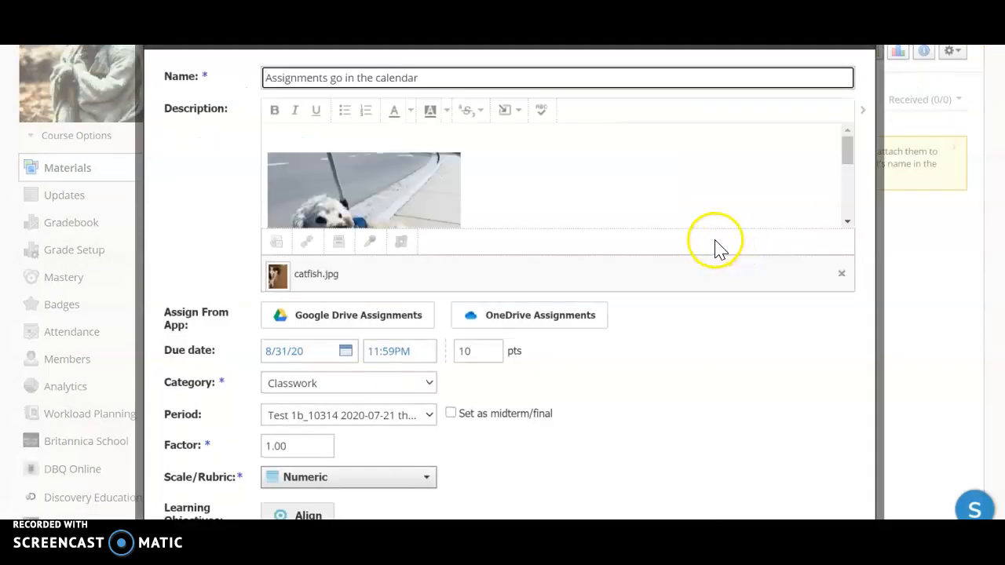
pyautogui.click(507, 112)
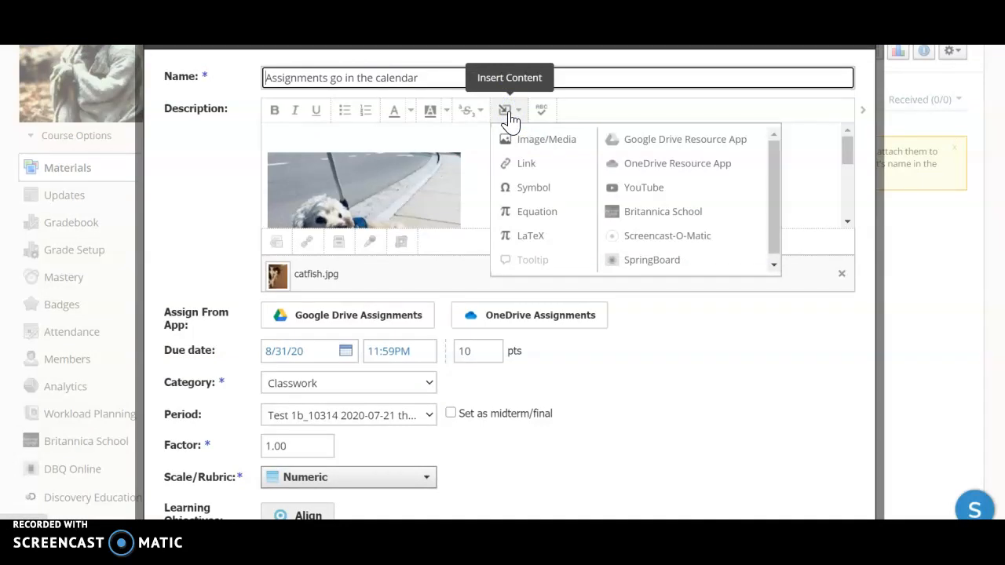
pyautogui.click(509, 114)
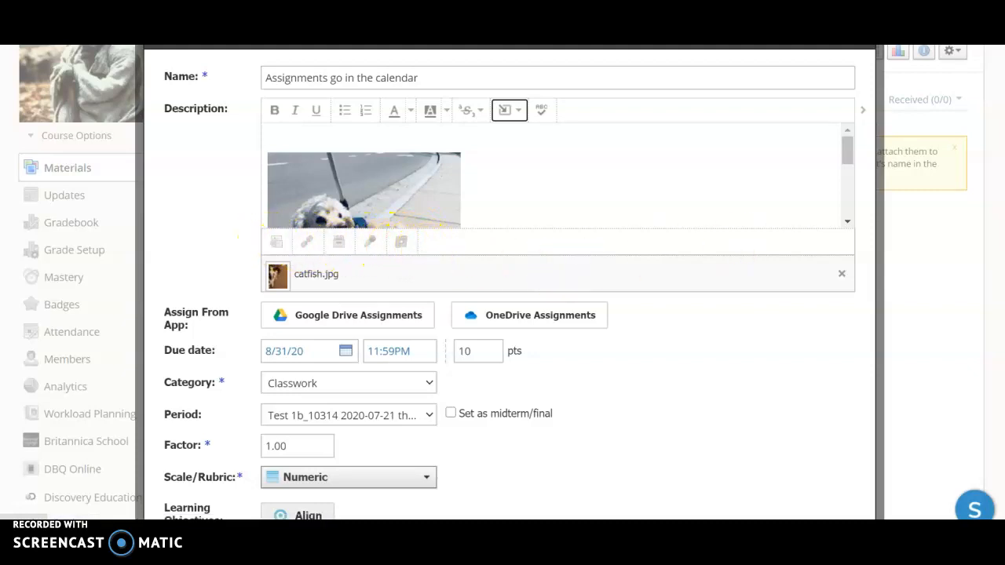
pyautogui.scroll(-3, 971, 332)
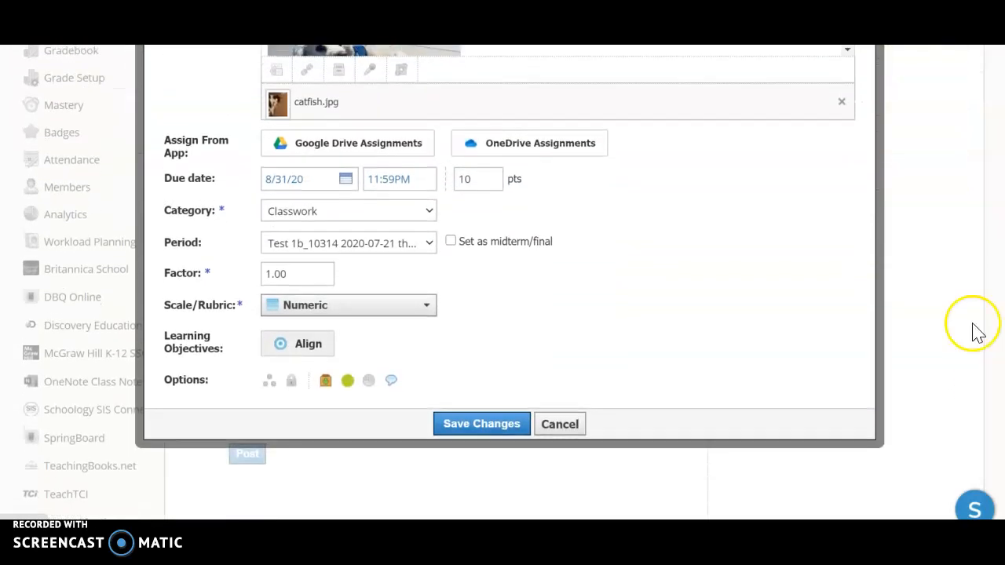
pyautogui.click(491, 423)
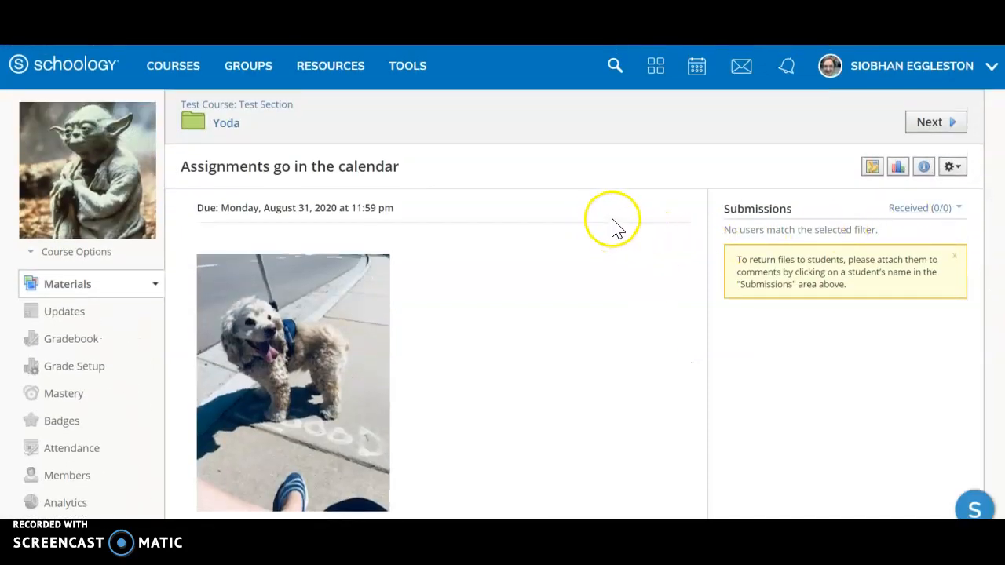
# Open the page "Pages do not go on the calendar" for editing and replace its content with "Video from google!"
pyautogui.click(937, 130)
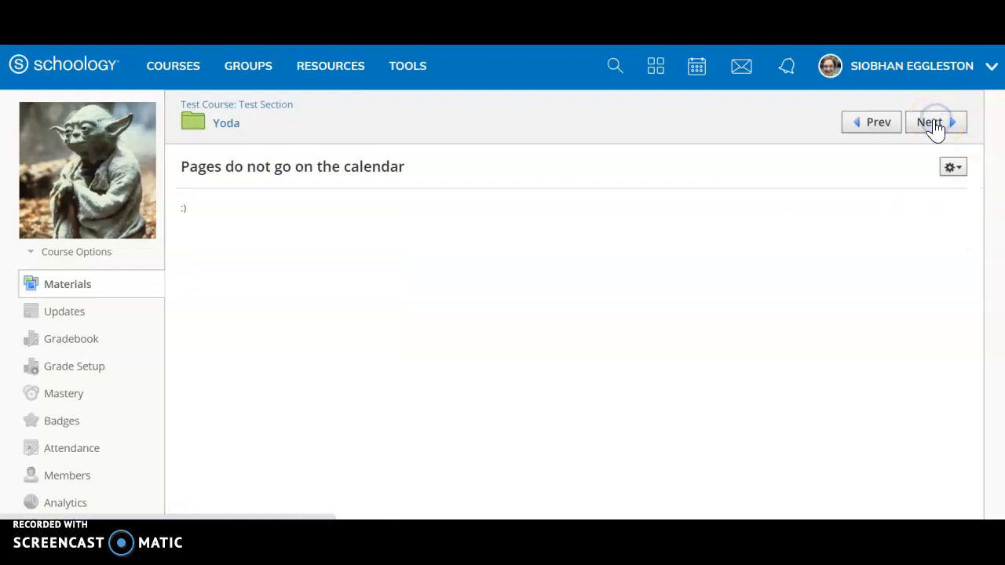
pyautogui.click(954, 170)
pyautogui.click(939, 193)
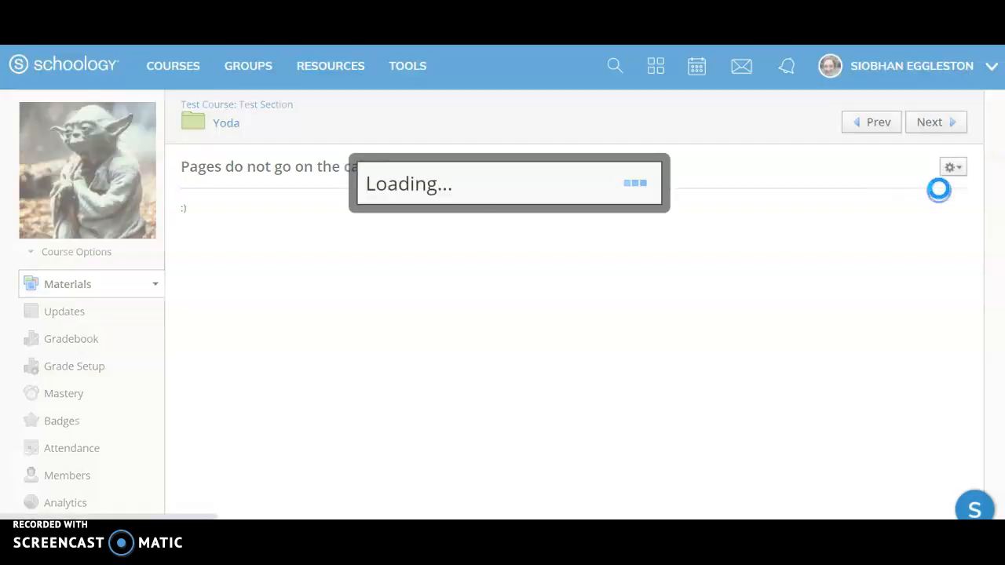
pyautogui.click(315, 171)
pyautogui.moveTo(314, 171); pyautogui.dragTo(145, 174)
pyautogui.press('BackSpace')
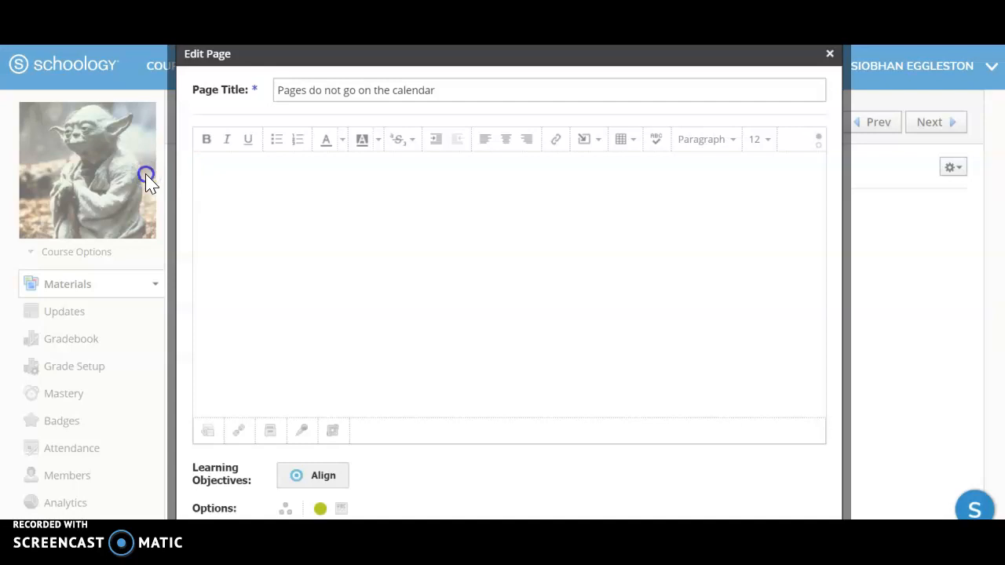
pyautogui.click(250, 183)
# Switch to Google Drive and open the Teacher folder inside 00 Distance Learning to find the video file
pyautogui.hotkey('ctrl', 'Tab')
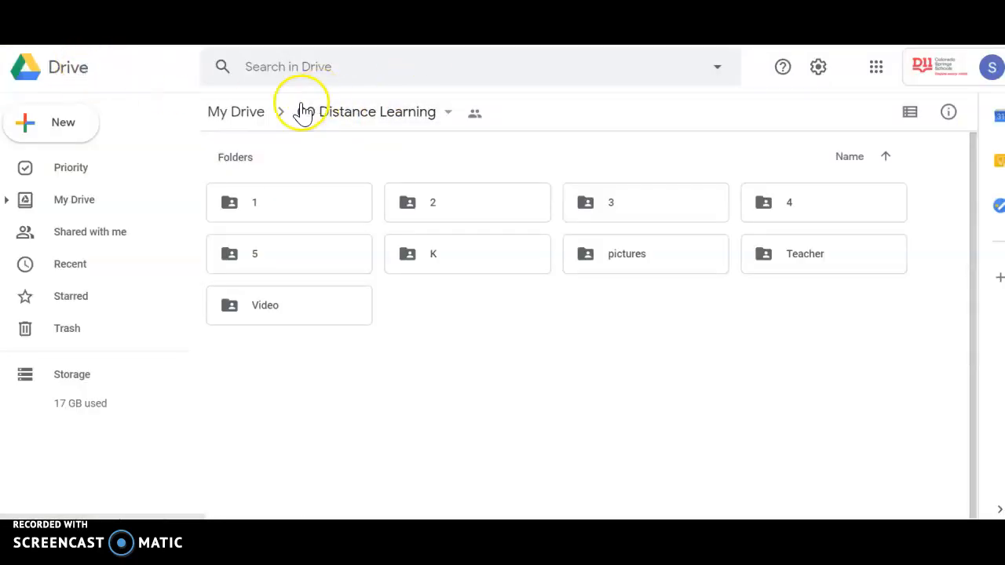
pyautogui.click(253, 112)
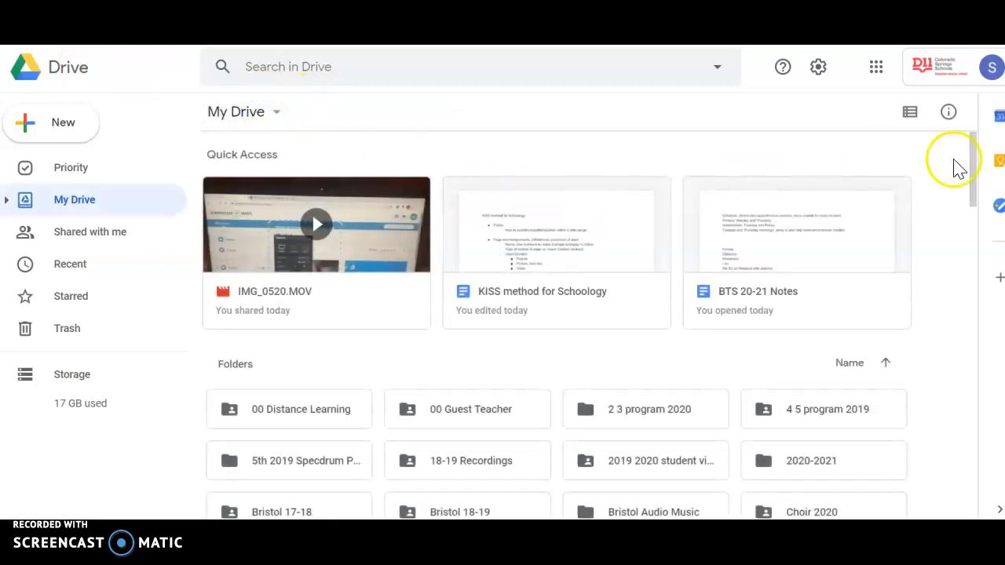
pyautogui.moveTo(971, 167); pyautogui.dragTo(971, 179)
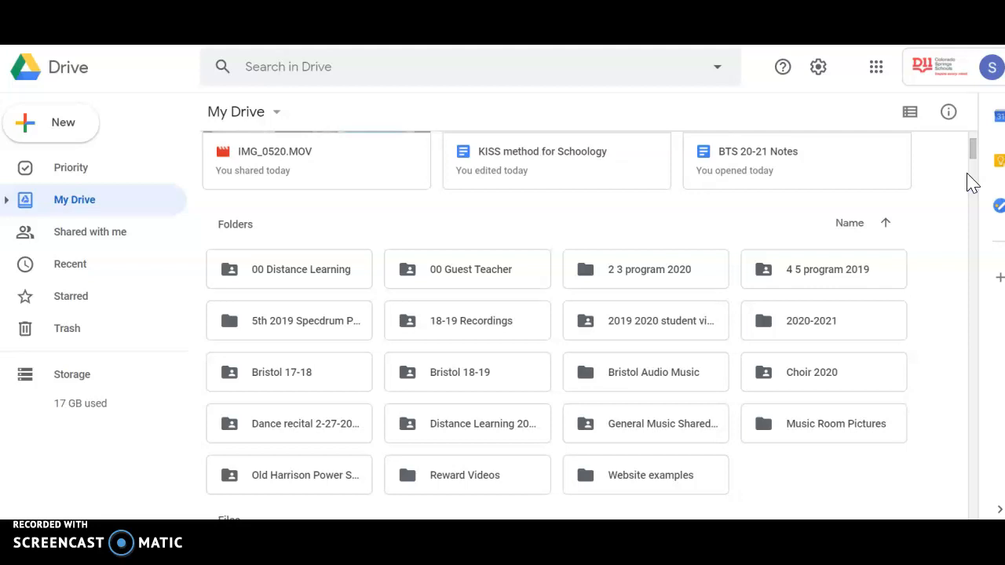
pyautogui.click(320, 274)
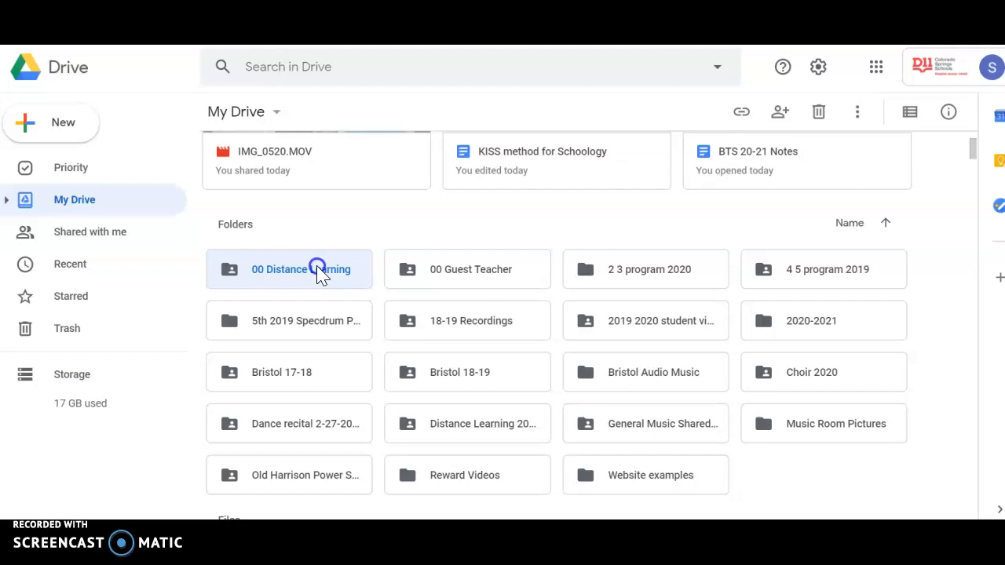
pyautogui.doubleClick(320, 274)
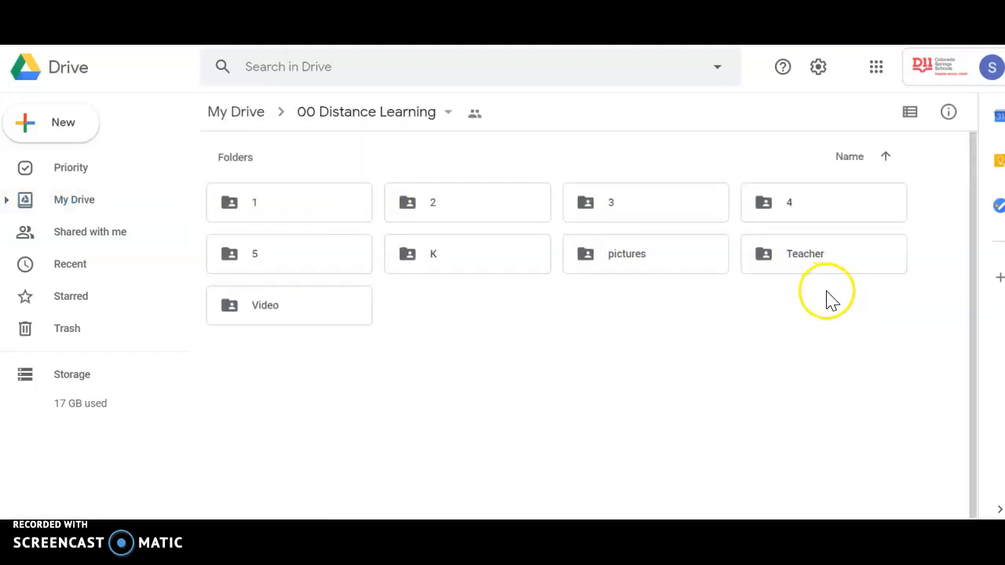
pyautogui.doubleClick(819, 267)
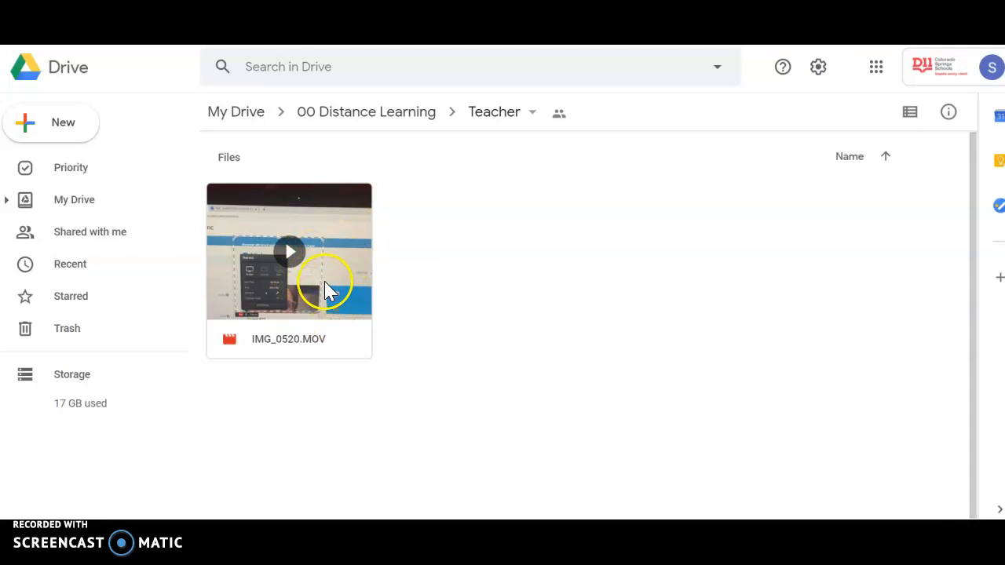
# Go back to the 00 Distance Learning folder and open its sharing settings with the link access options
pyautogui.click(360, 113)
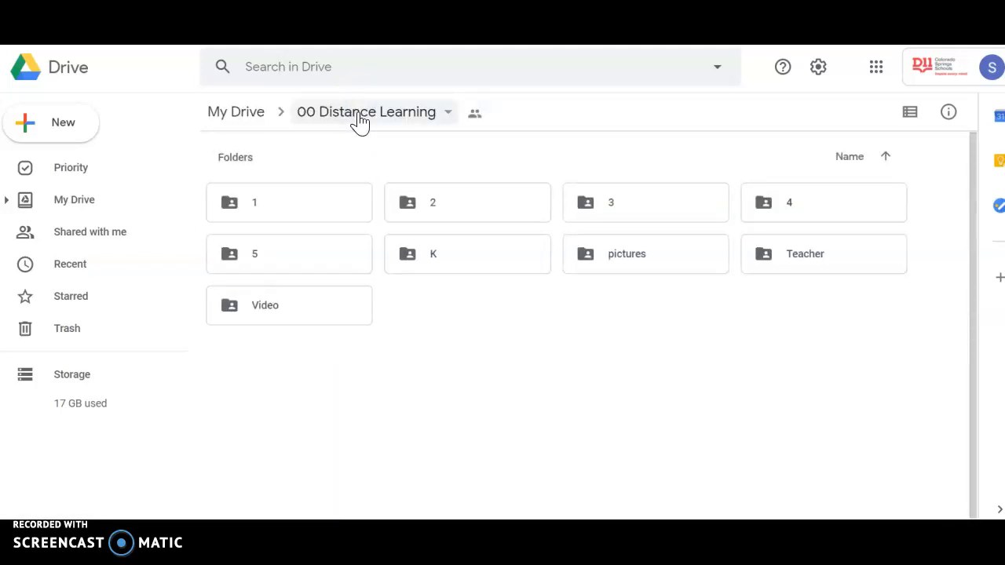
pyautogui.click(446, 115)
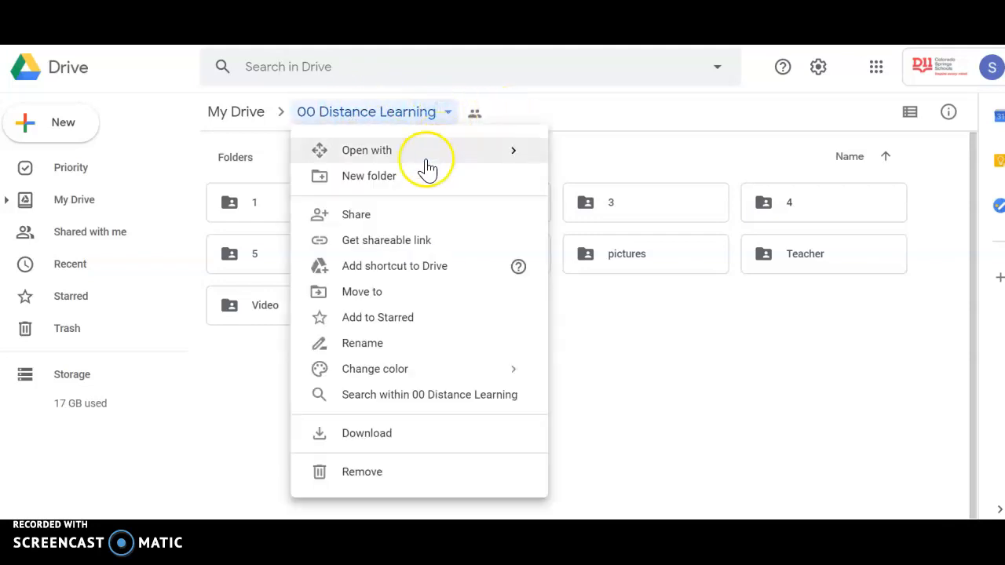
pyautogui.click(379, 214)
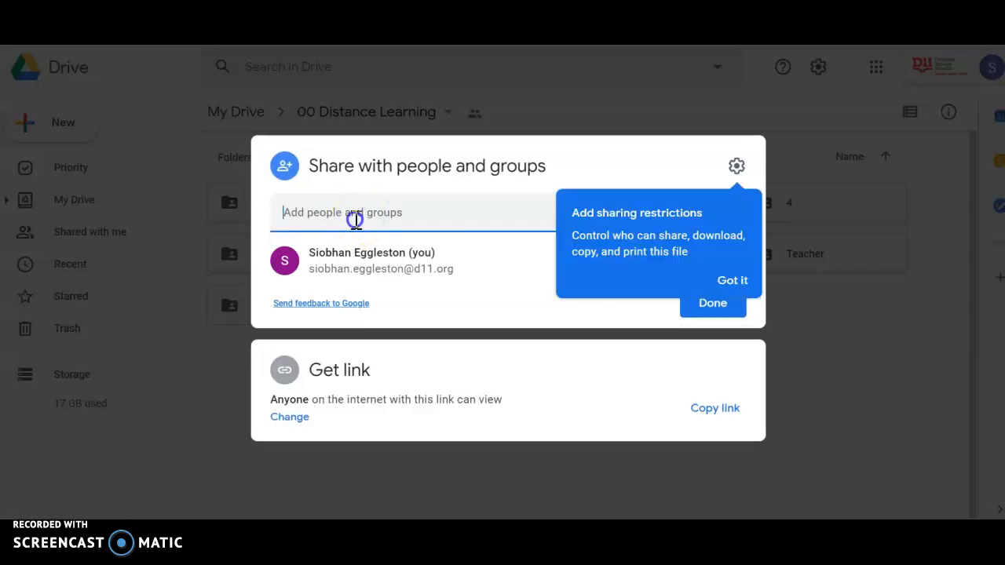
pyautogui.click(355, 220)
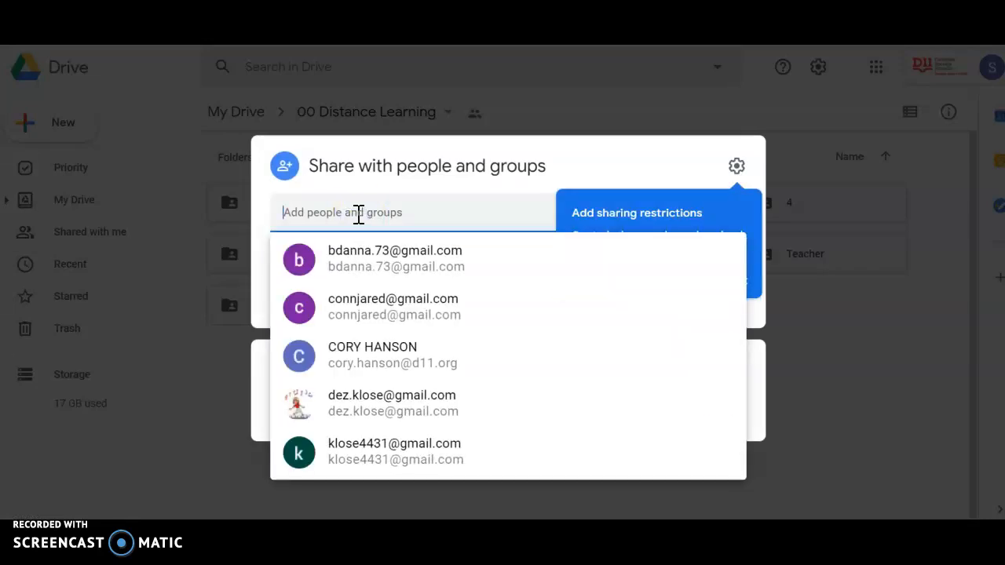
pyautogui.click(255, 211)
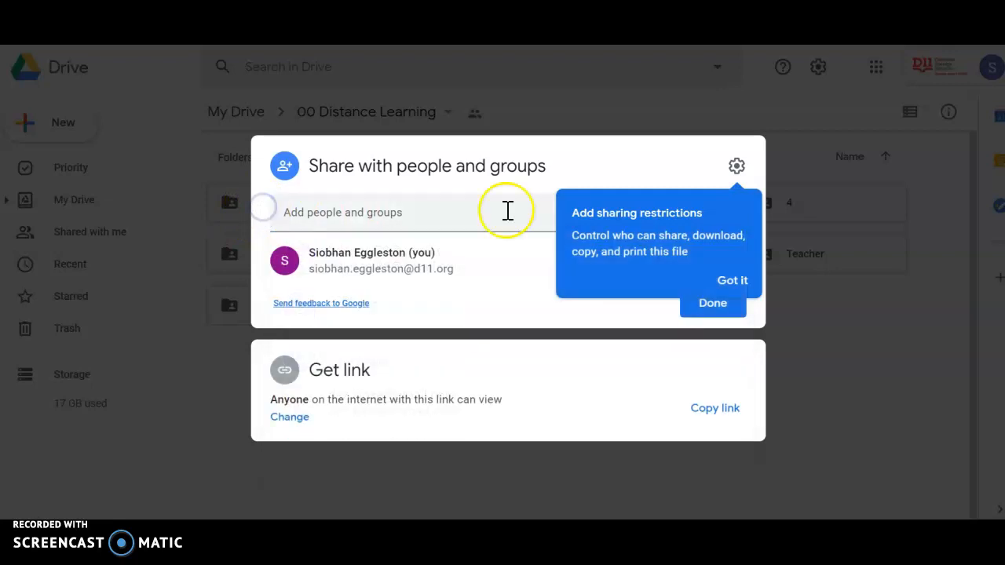
pyautogui.click(740, 282)
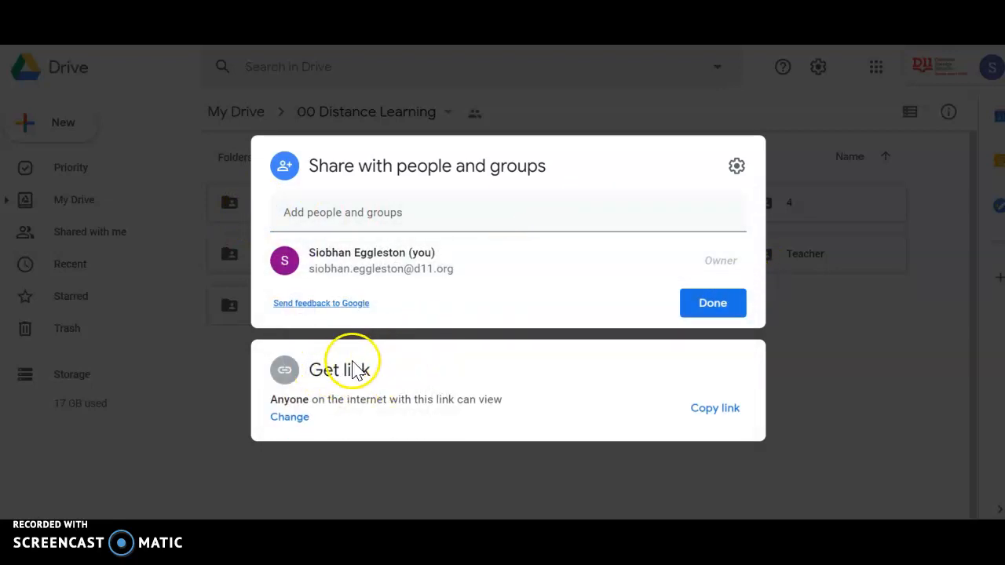
pyautogui.click(289, 419)
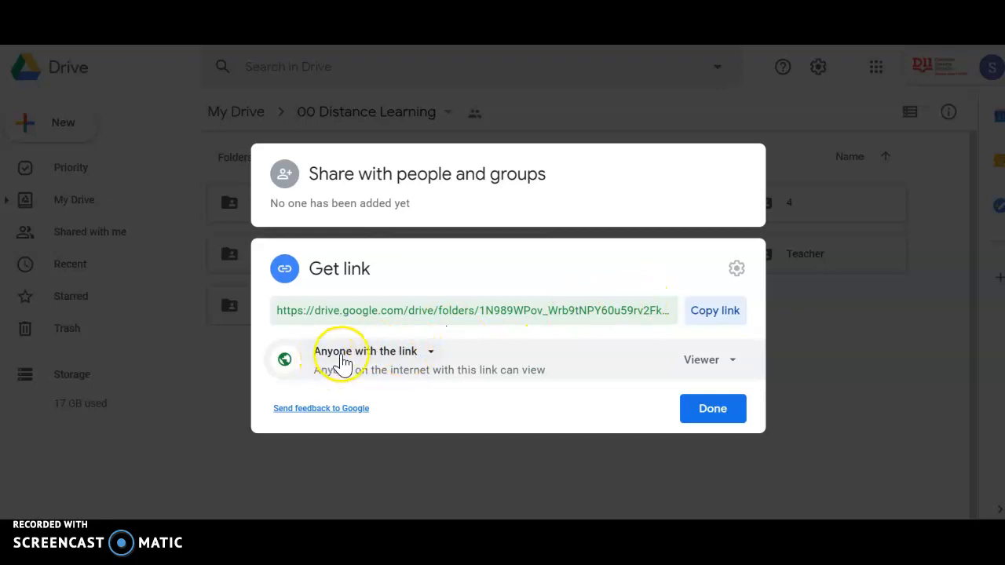
# Switch the folder's link access to Colorado Springs School District 11, set it back to Anyone with the link, and close the sharing settings
pyautogui.click(431, 352)
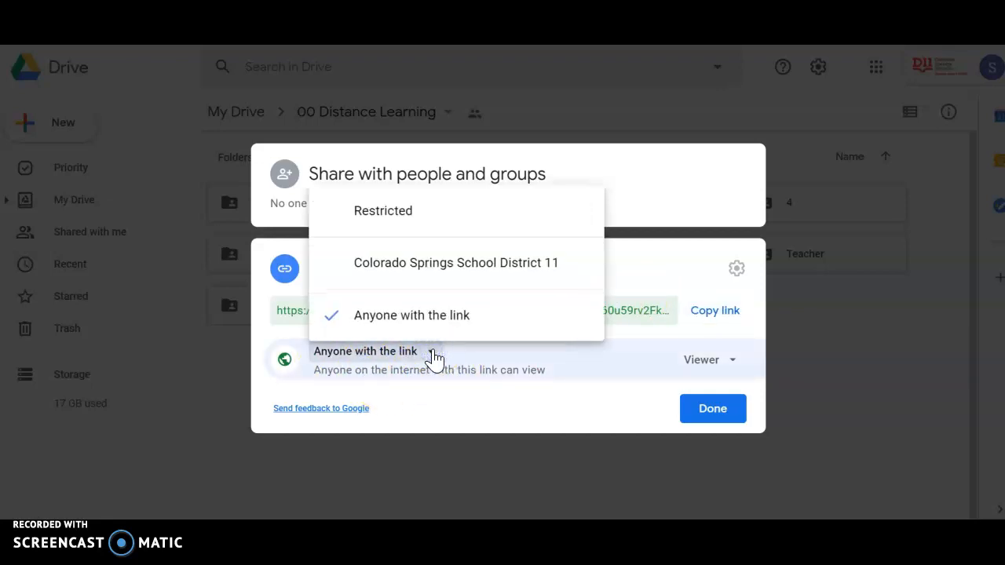
pyautogui.click(432, 267)
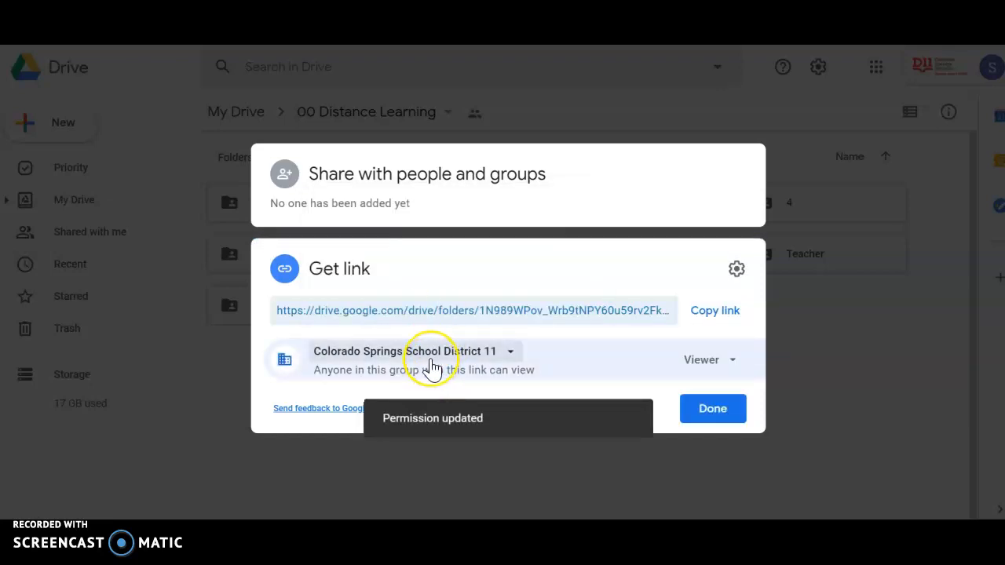
pyautogui.click(434, 359)
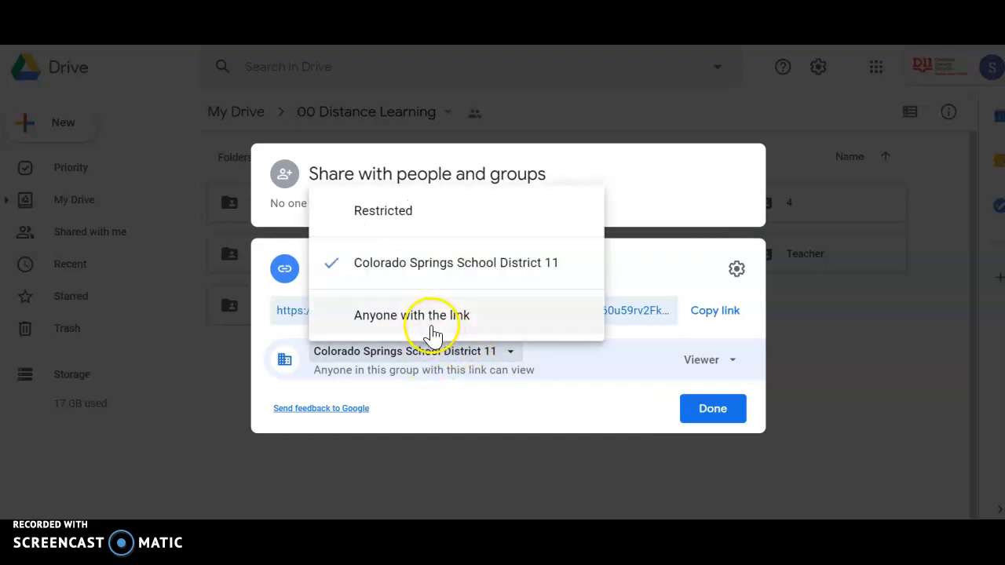
pyautogui.click(434, 334)
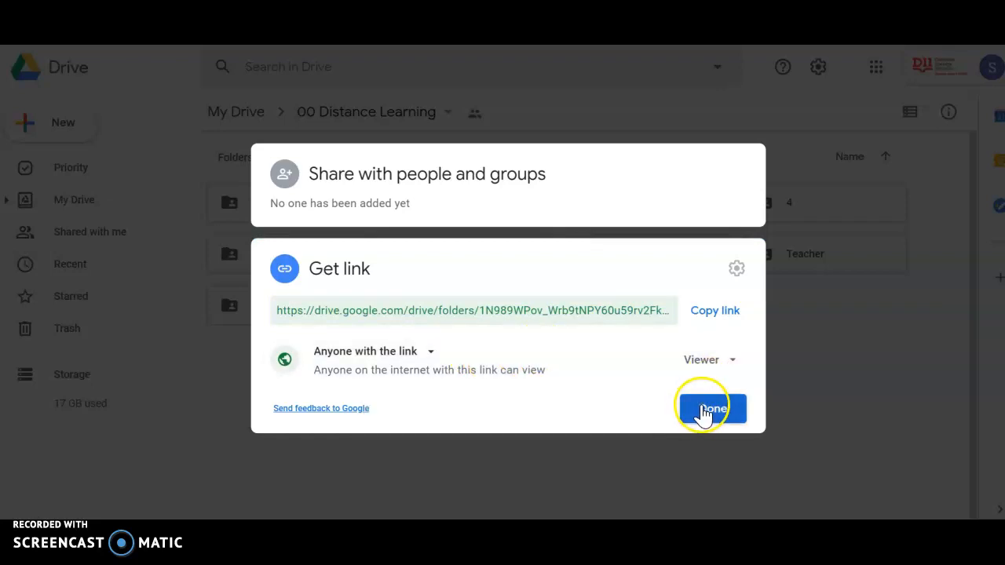
pyautogui.click(710, 408)
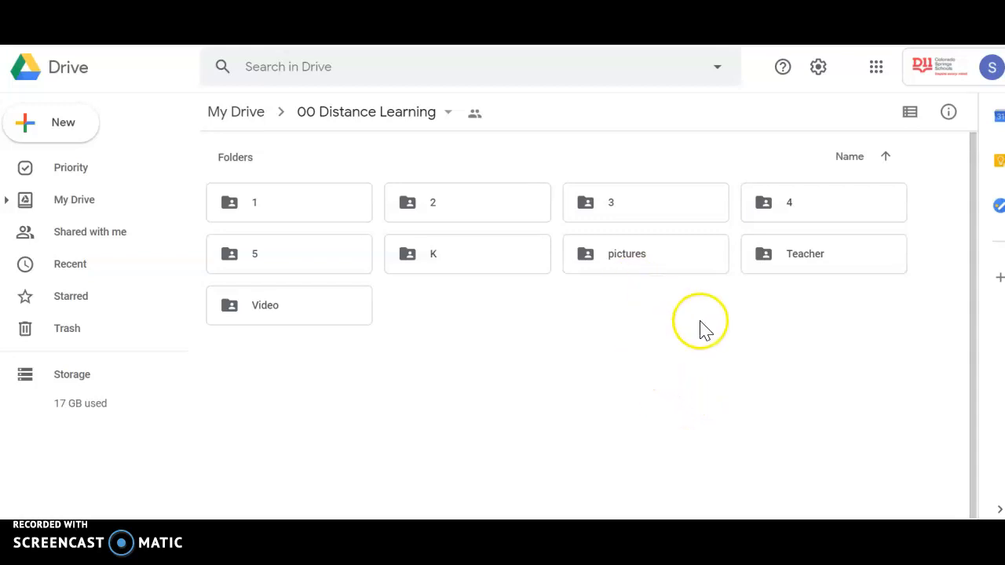
# Return to the Schoology page editor and embed IMG_0520.MOV from Google Drive's Teacher folder below the "Video from google!" line
pyautogui.doubleClick(797, 267)
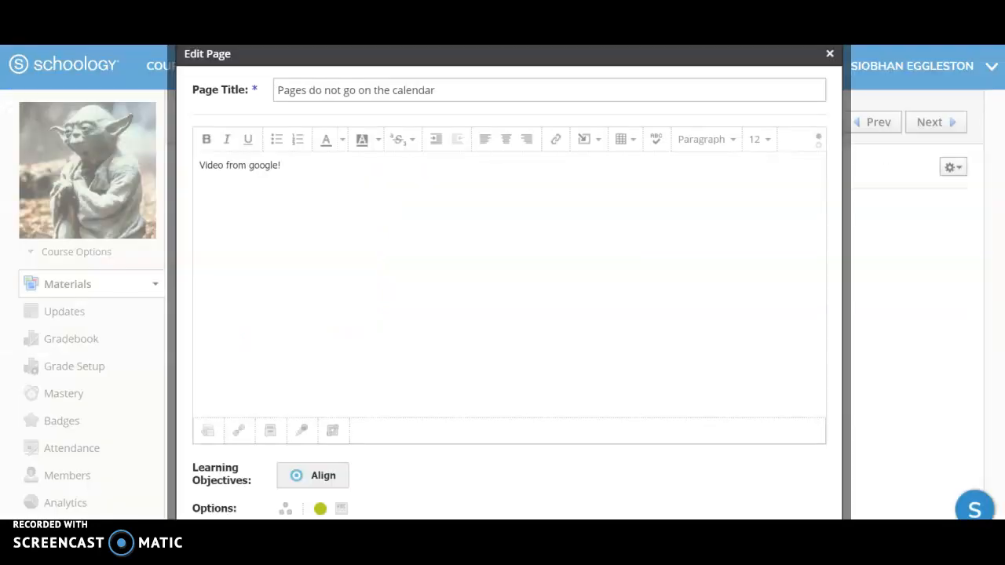
pyautogui.click(473, 204)
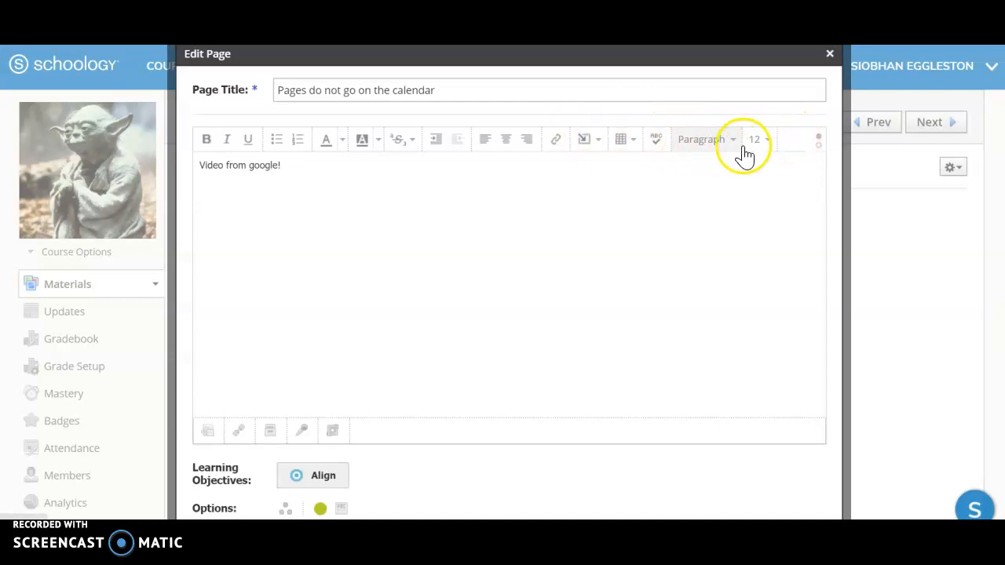
pyautogui.click(592, 141)
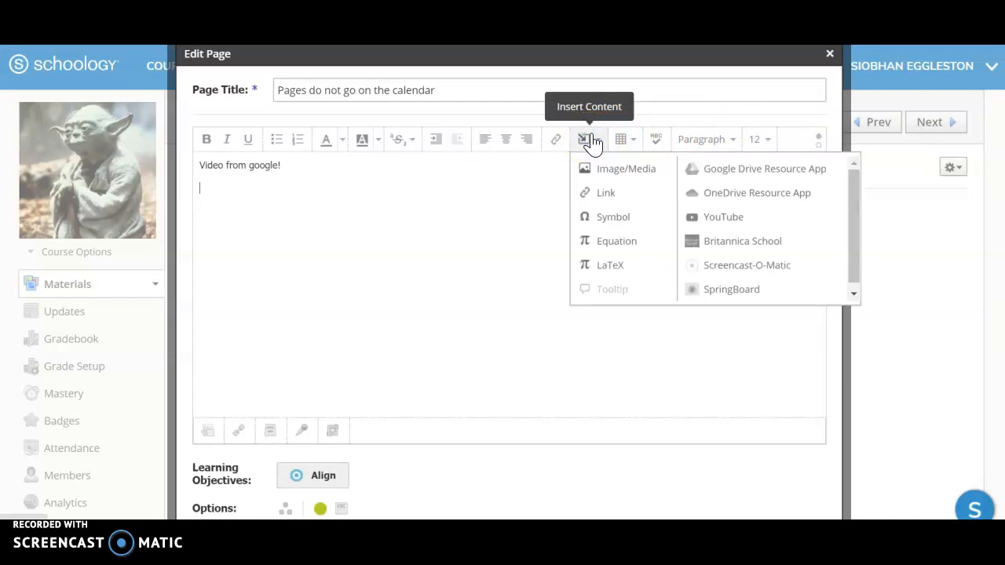
pyautogui.click(747, 178)
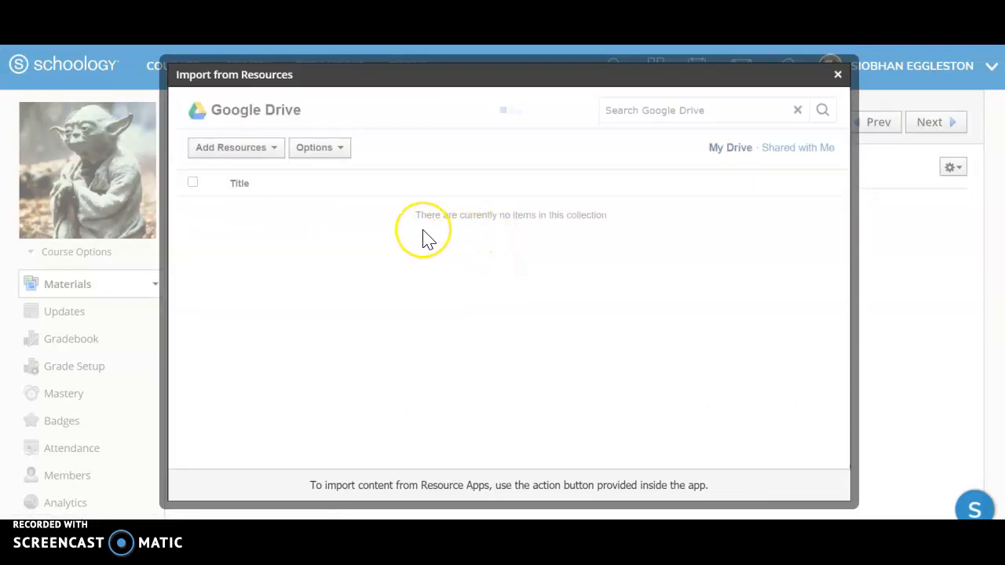
pyautogui.click(309, 215)
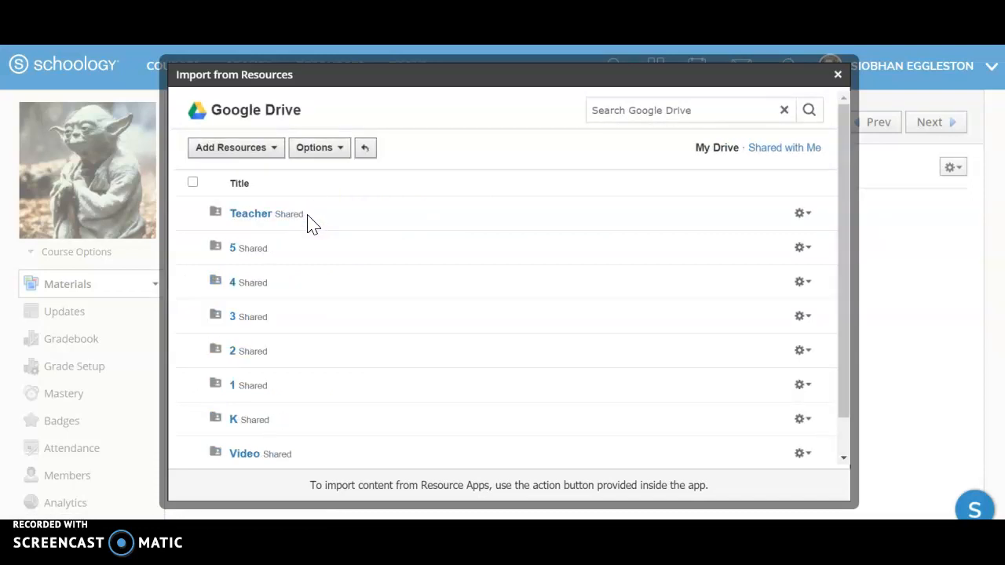
pyautogui.click(256, 215)
pyautogui.click(193, 212)
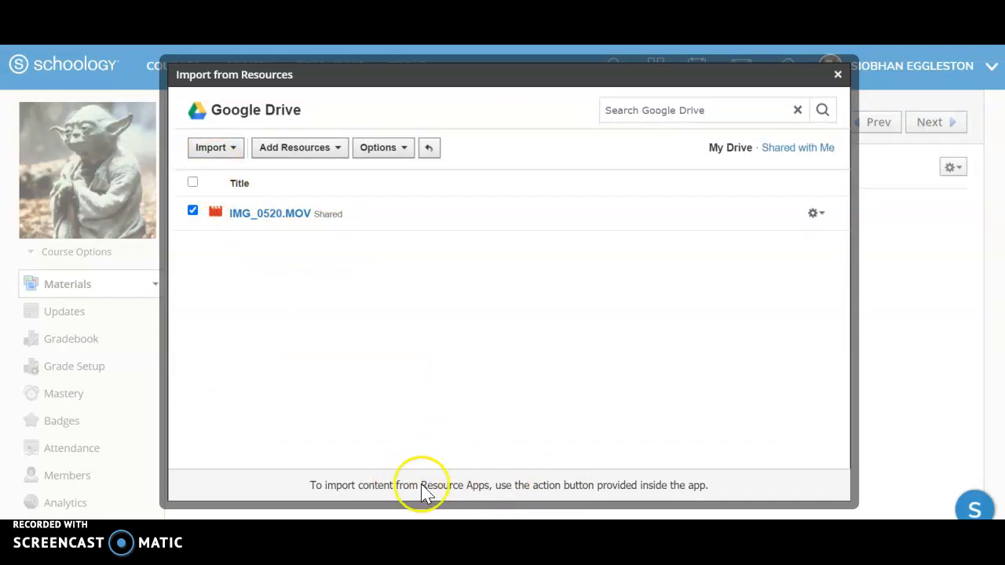
pyautogui.click(213, 154)
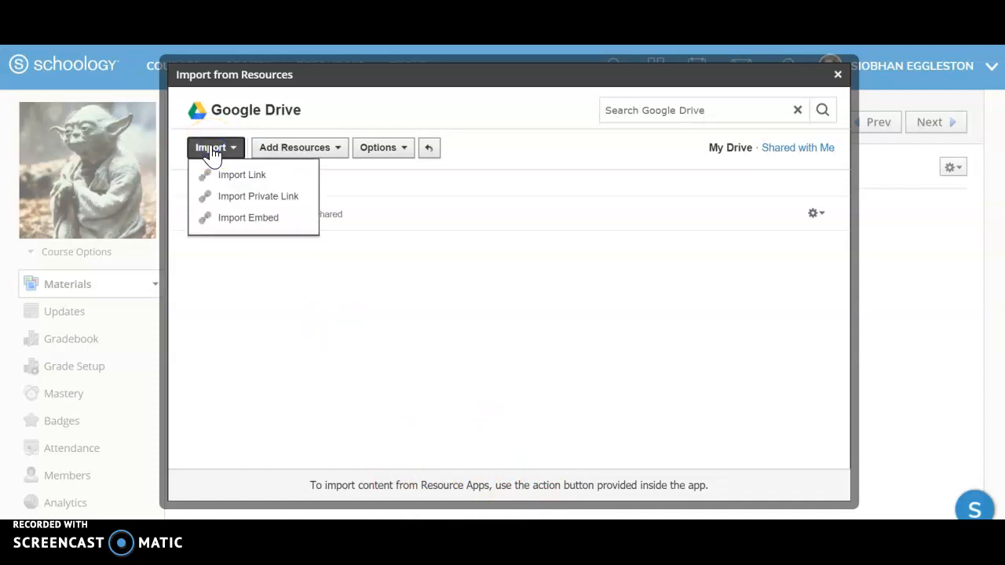
pyautogui.click(227, 226)
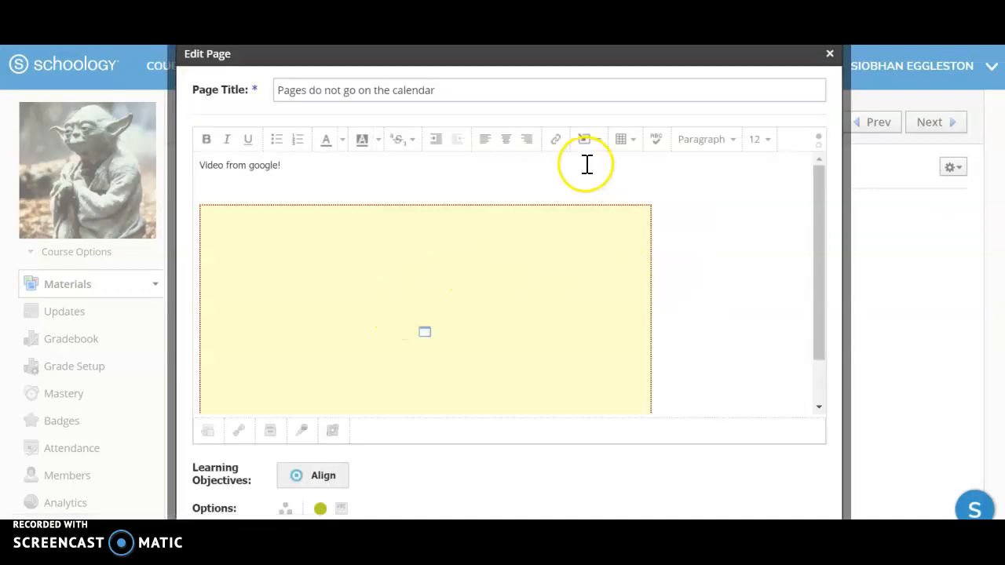
# Add the line "Video from Youtube" below the embedded Google Drive video, followed by an empty line
pyautogui.moveTo(818, 306); pyautogui.dragTo(814, 413)
pyautogui.click(699, 381)
pyautogui.press('Return')
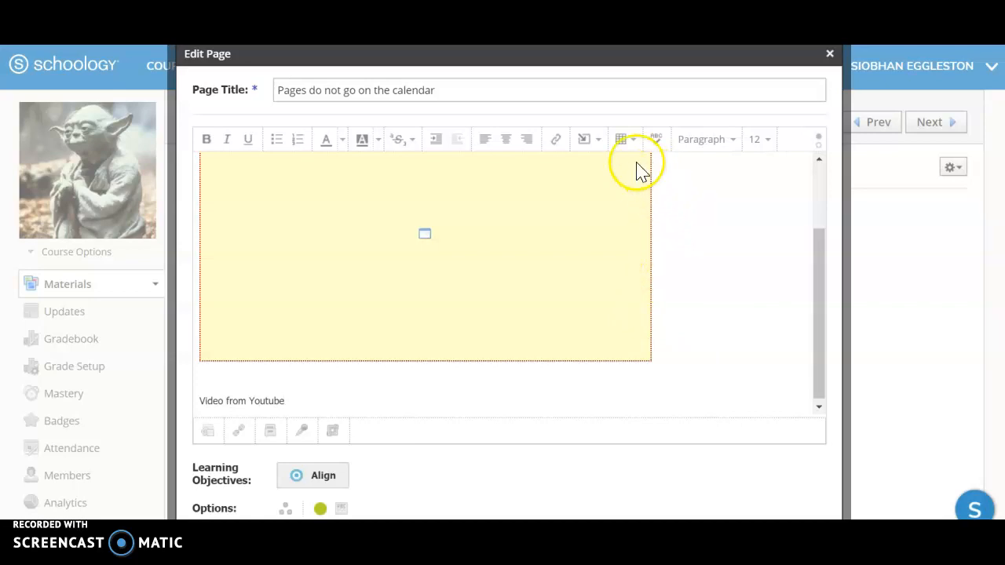
pyautogui.click(533, 368)
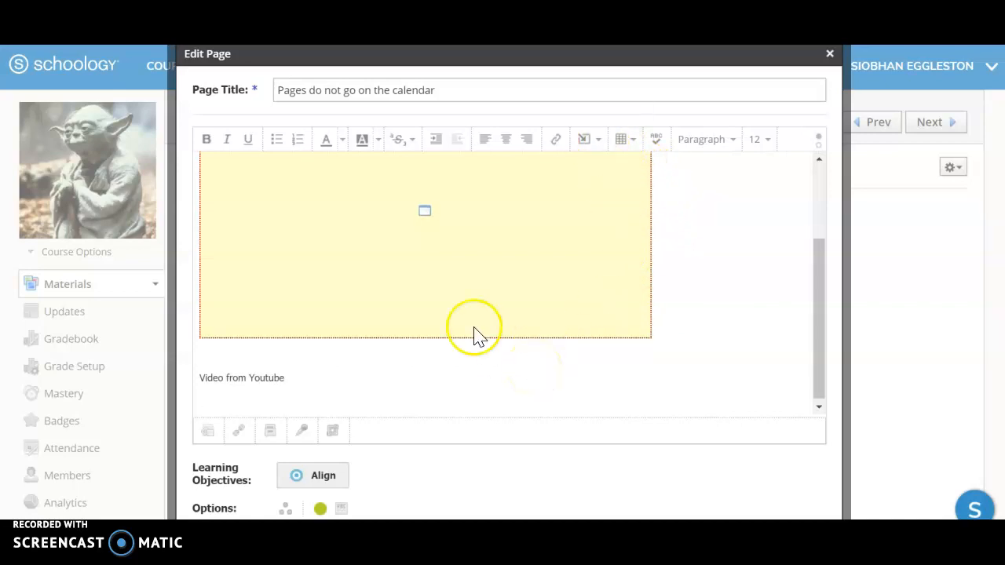
# Start inserting YouTube content on the empty line and search for "musication homerun"
pyautogui.click(585, 145)
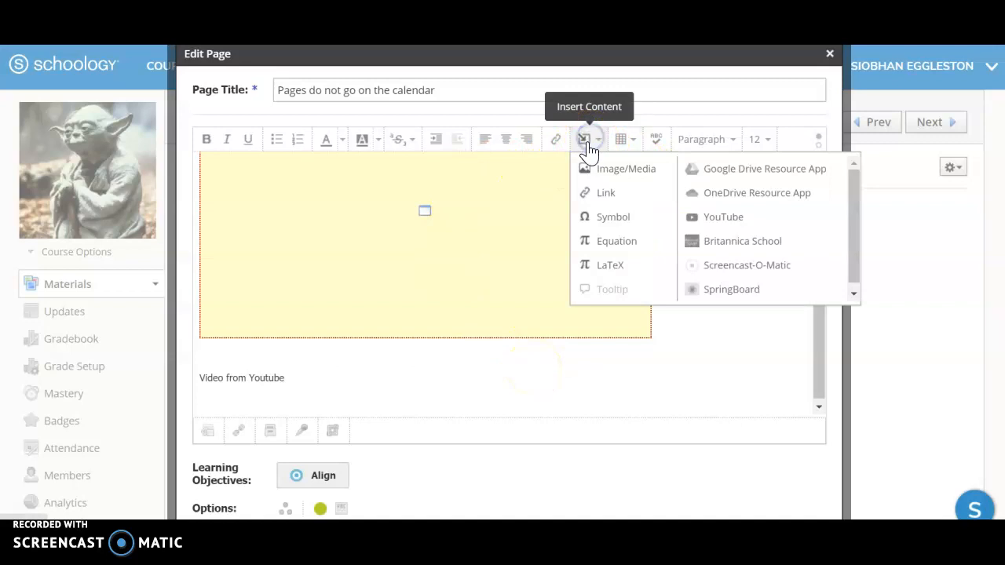
pyautogui.click(721, 217)
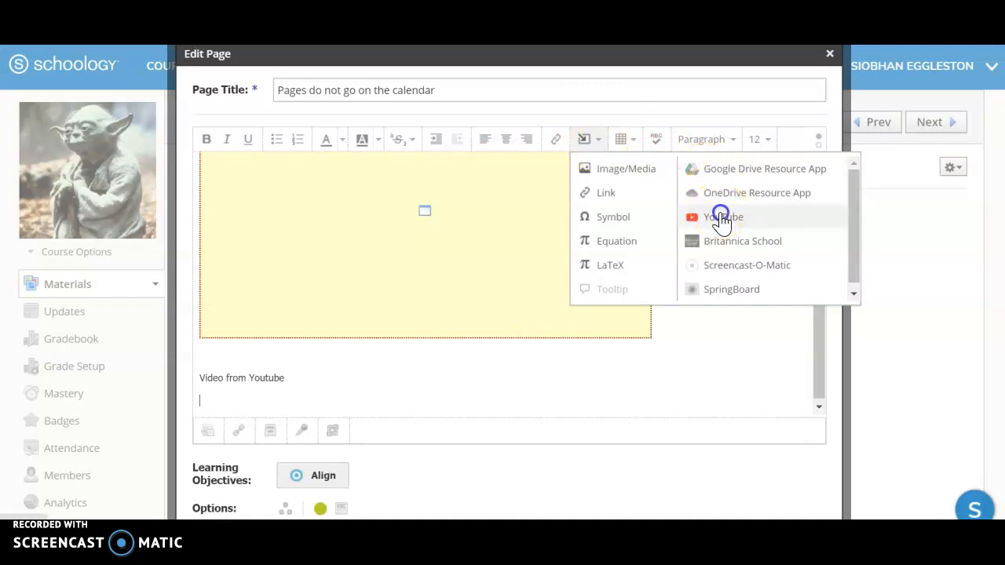
pyautogui.click(467, 149)
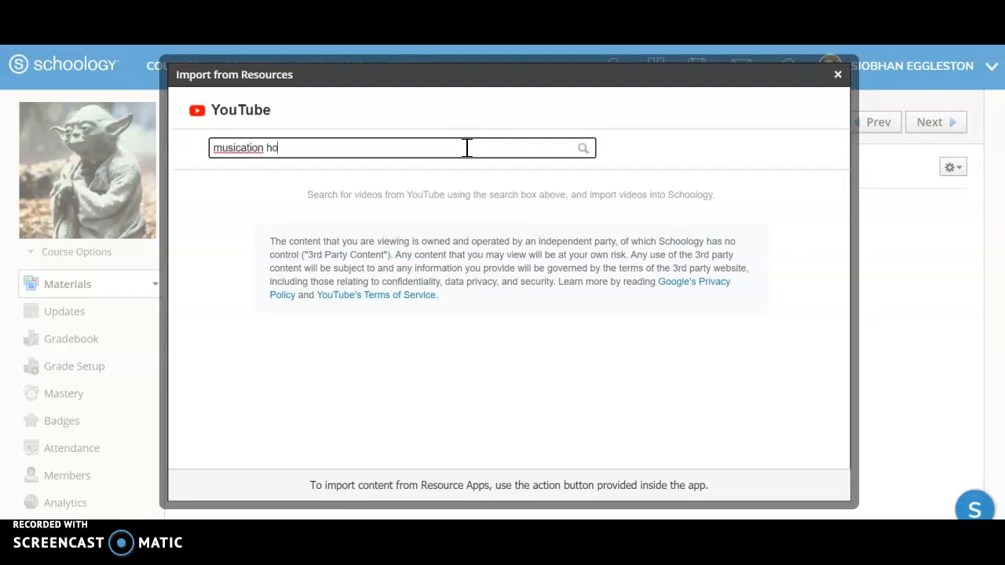
pyautogui.write('musication homerun')
pyautogui.press('Return')
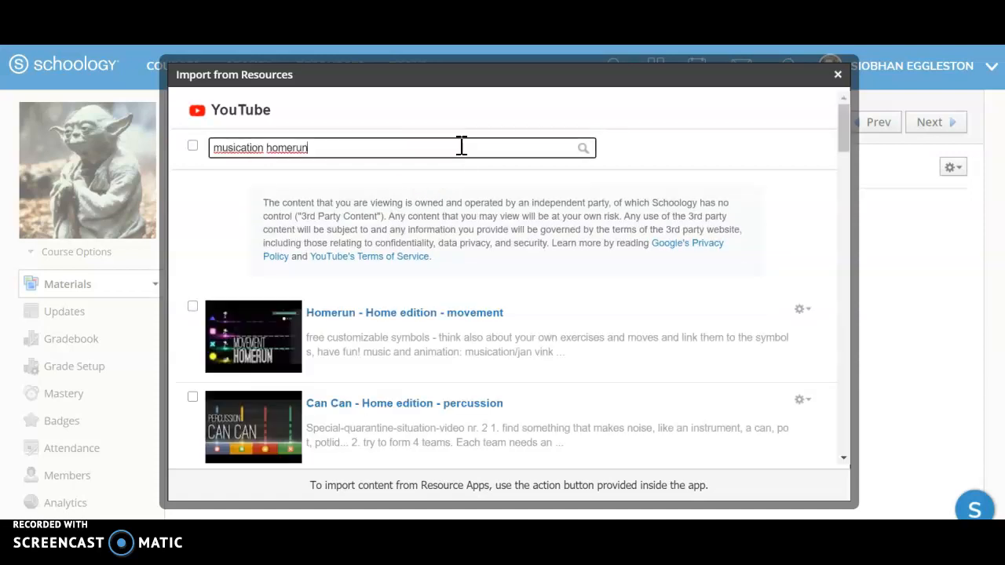
# Import the video "Homerun - Home edition - movement" into the page as an embed
pyautogui.click(192, 306)
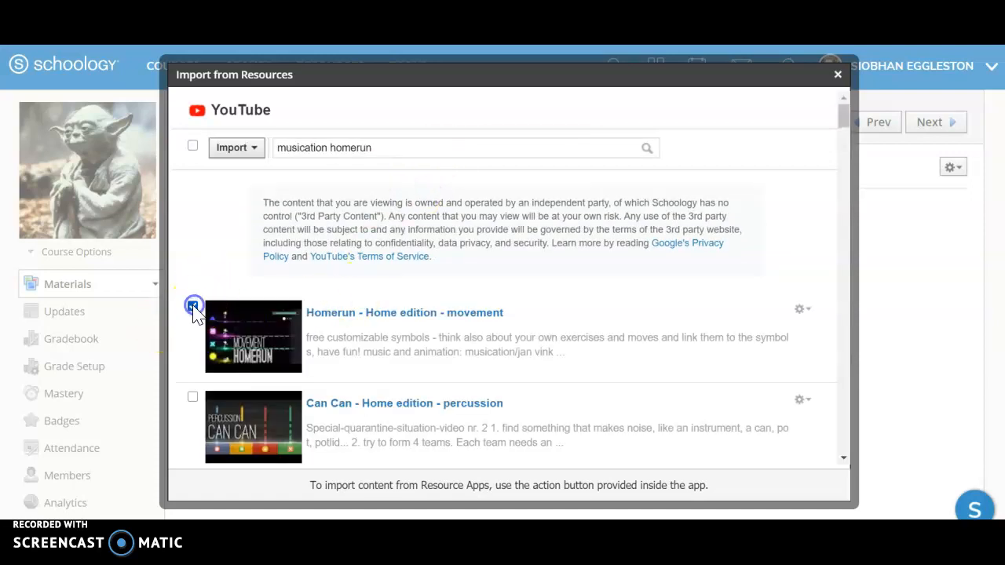
pyautogui.click(236, 147)
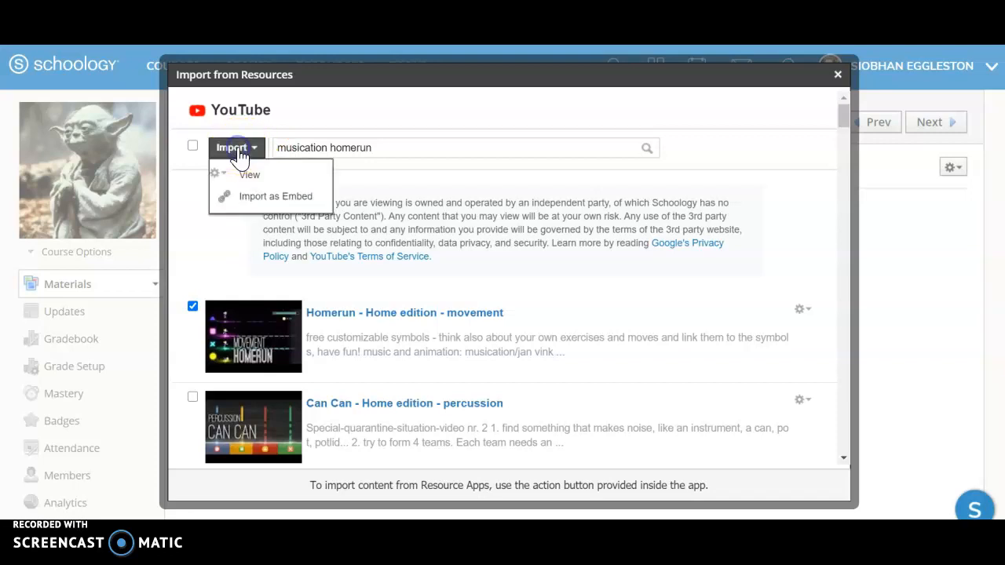
pyautogui.click(260, 198)
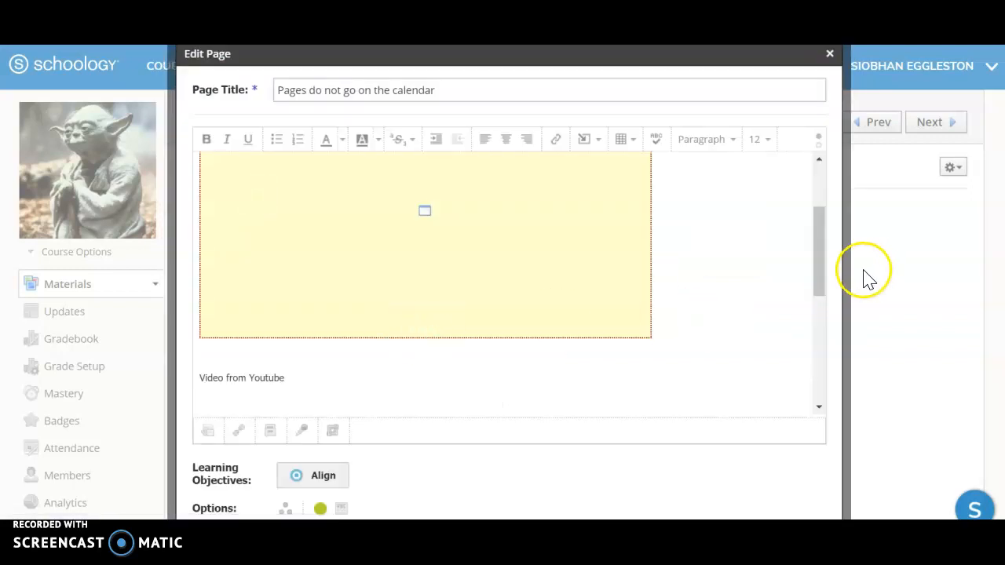
# Add the line "Video from my computer- ish" below the embedded YouTube video, followed by an empty line
pyautogui.moveTo(821, 273); pyautogui.dragTo(744, 385)
pyautogui.click(746, 387)
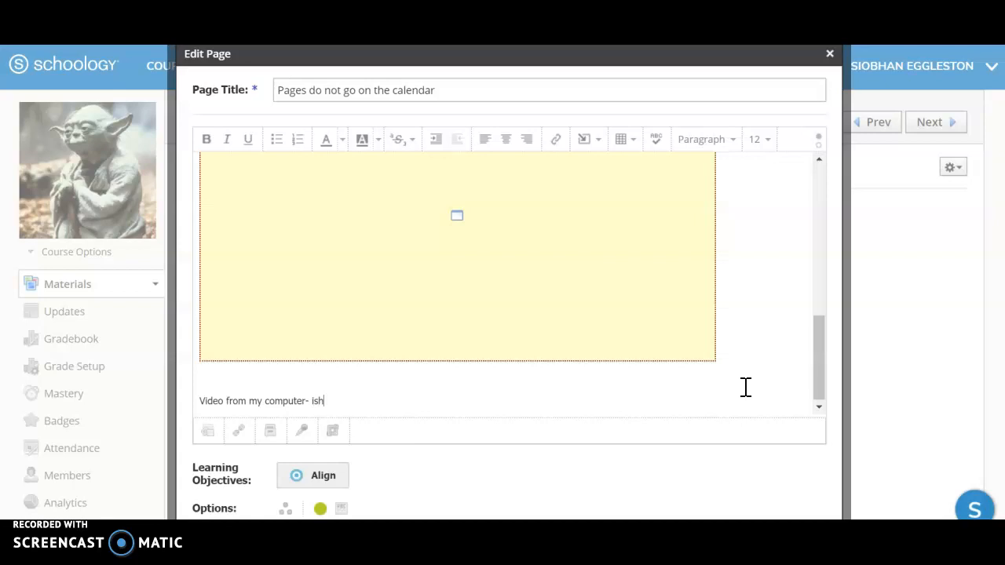
pyautogui.press('Return')
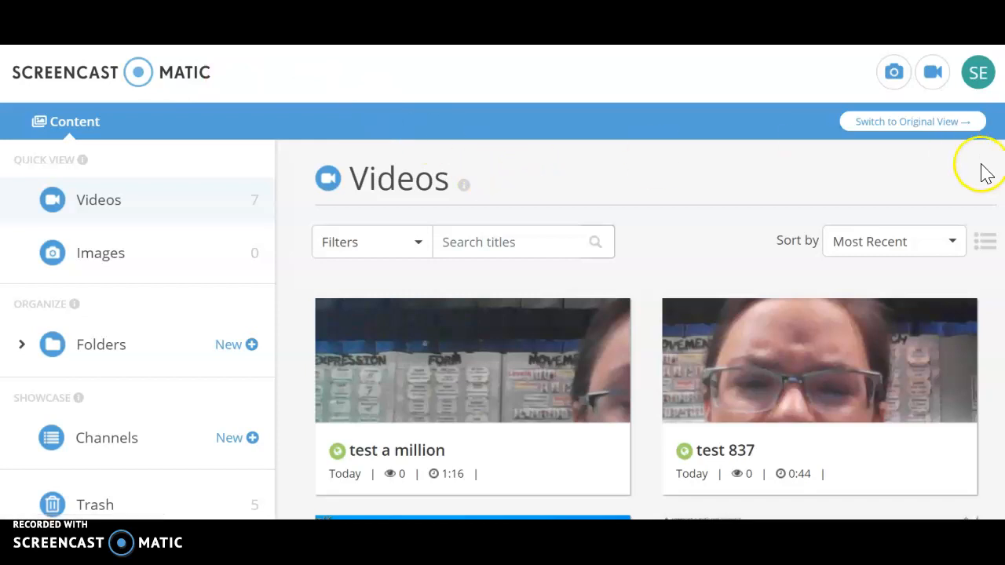
# Switch to Screencast-O-Matic to look over the uploaded videos, and return to the Schoology page editor
pyautogui.scroll(-2, 647, 404)
pyautogui.moveTo(1002, 192); pyautogui.dragTo(989, 138)
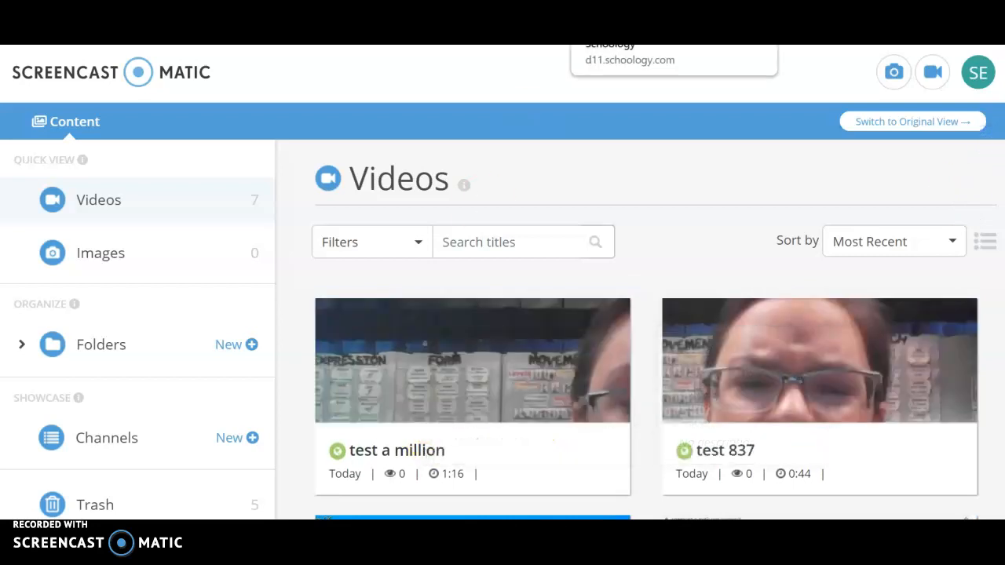
pyautogui.click(620, 17)
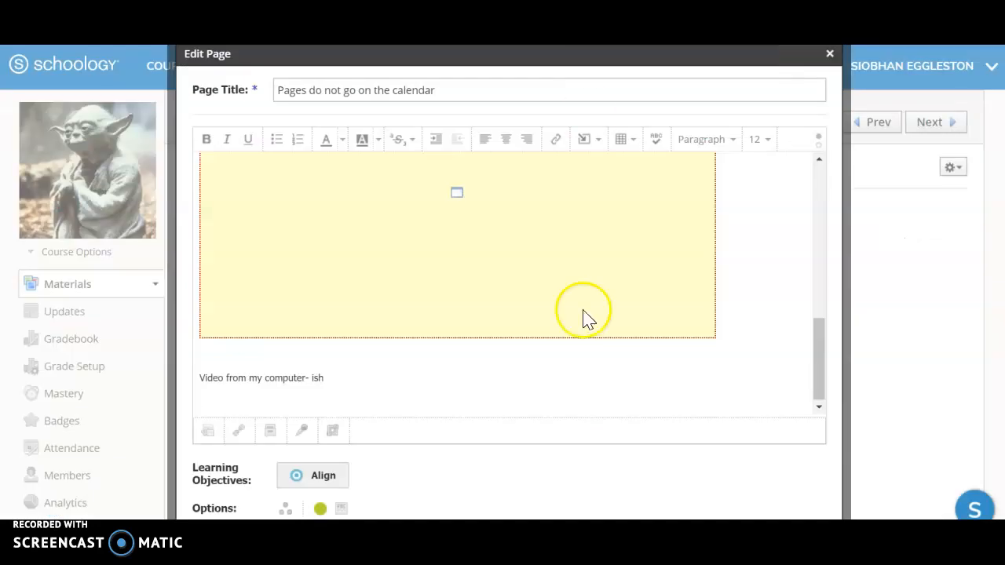
# Insert Screencast-O-Matic content into the page and choose the upload "test a million" for embedding
pyautogui.click(586, 141)
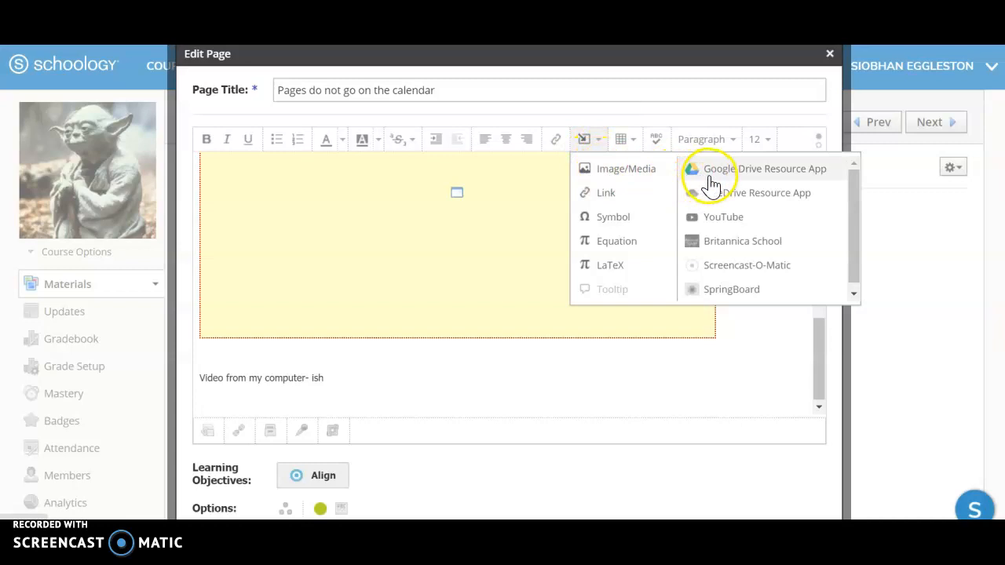
pyautogui.click(720, 268)
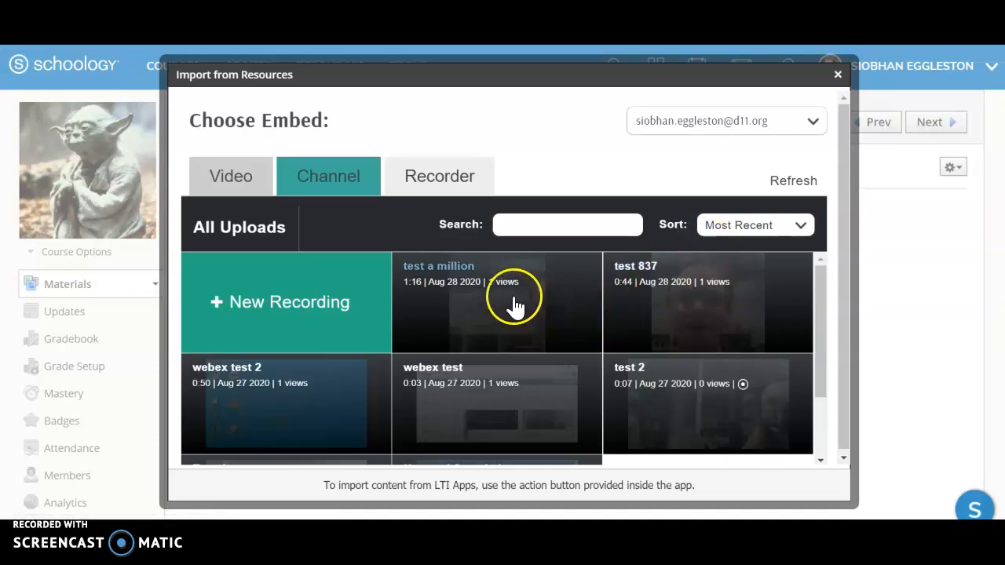
pyautogui.click(294, 315)
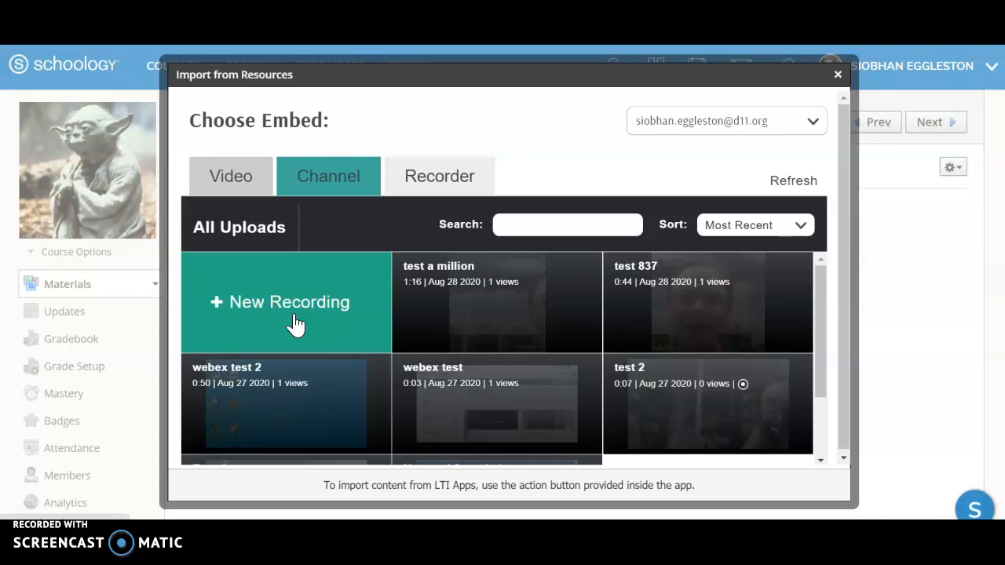
pyautogui.click(290, 302)
pyautogui.click(475, 318)
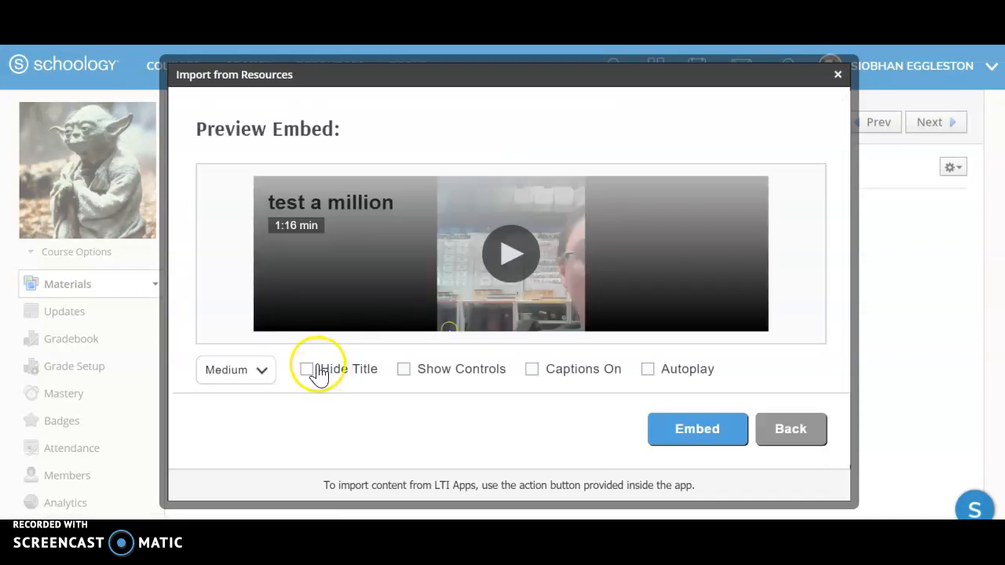
# Keep the embed size at Medium and embed the "test a million" video in the page
pyautogui.click(263, 376)
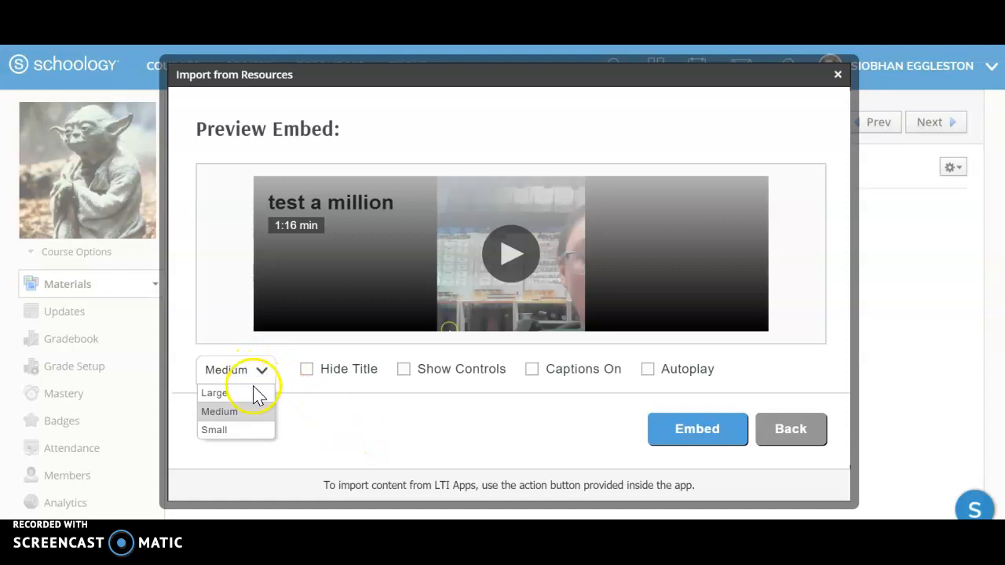
pyautogui.click(235, 413)
pyautogui.click(683, 430)
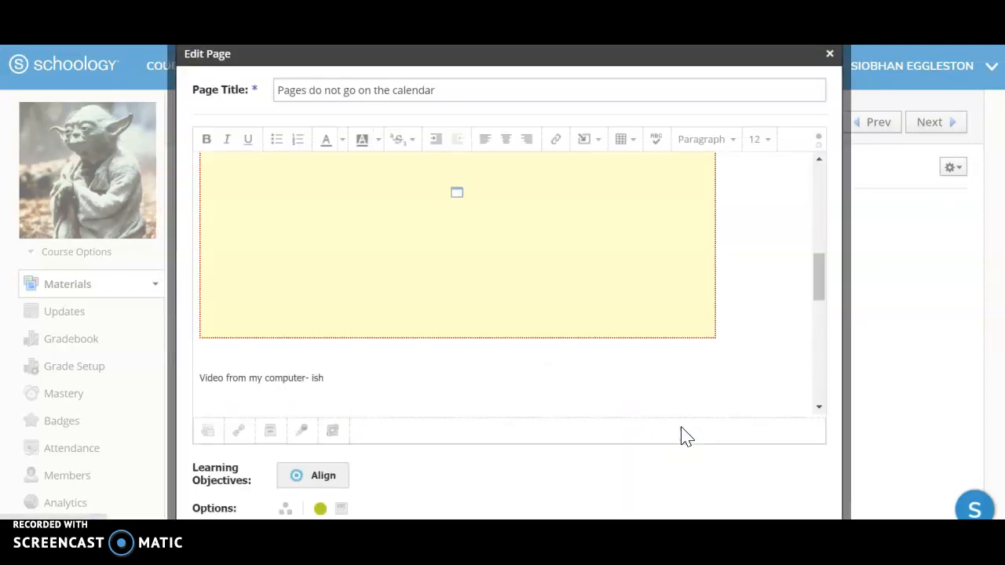
# Replace "computer- ish" in the last caption so it reads "Video from my screencast o matic"
pyautogui.moveTo(818, 290); pyautogui.dragTo(796, 298)
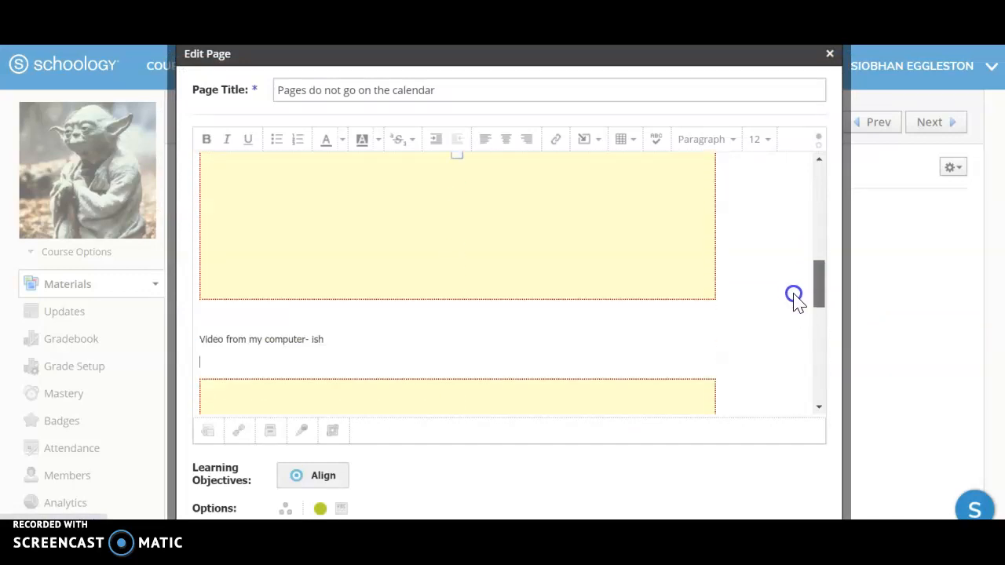
pyautogui.click(327, 282)
pyautogui.moveTo(329, 287); pyautogui.dragTo(274, 289)
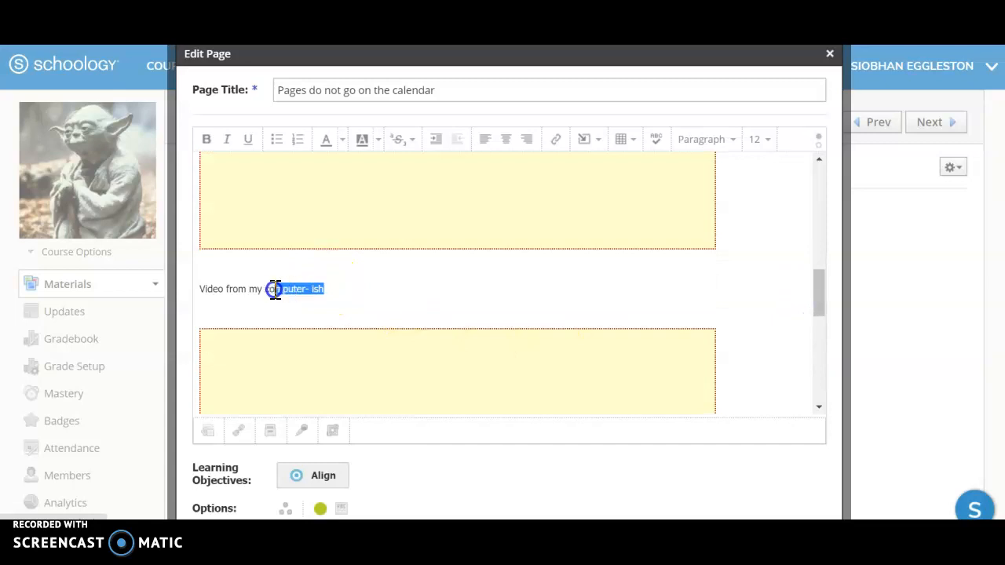
pyautogui.write('screencast o matic')
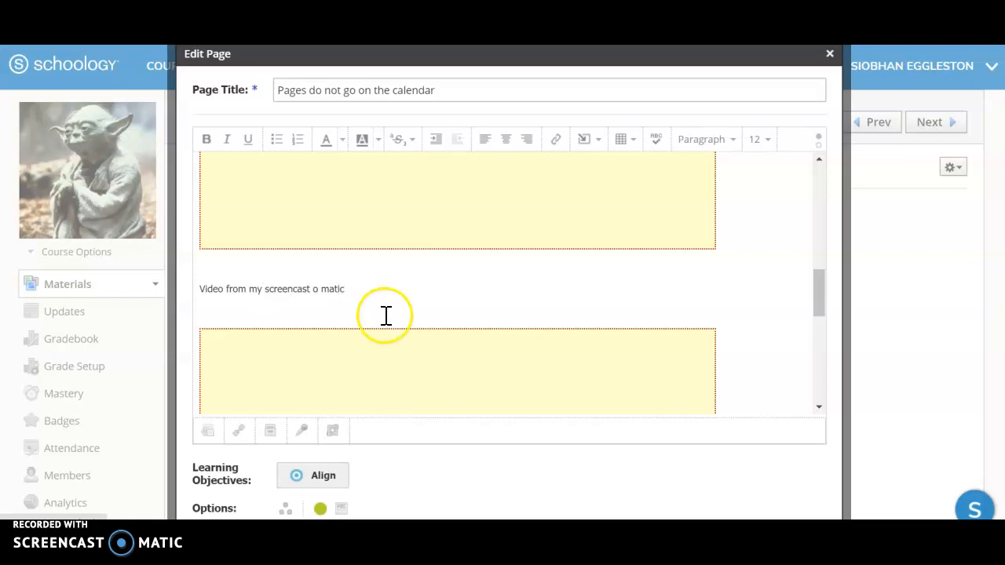
# Save the page changes and look over the embedded videos on the saved page
pyautogui.scroll(-2, 898, 280)
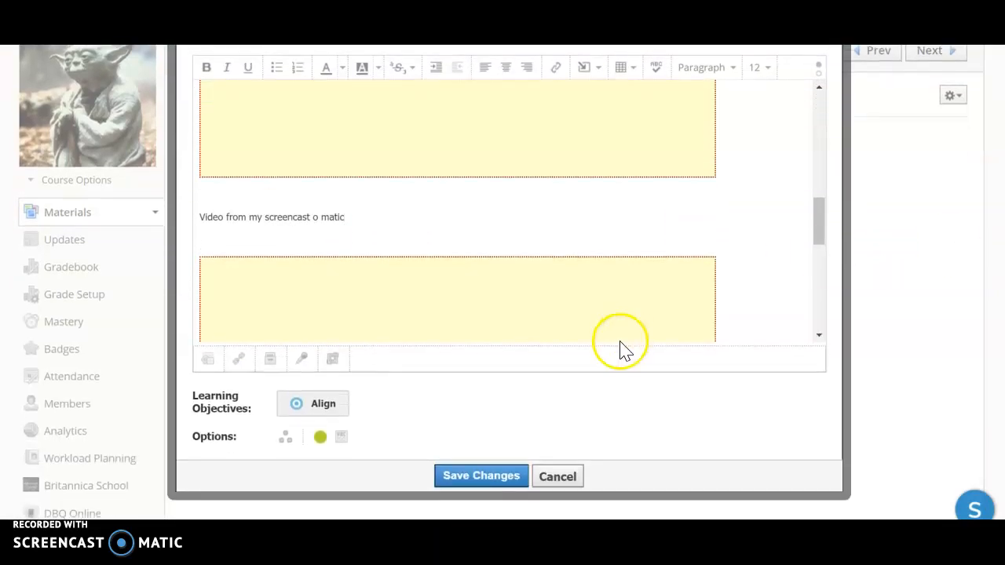
pyautogui.click(492, 478)
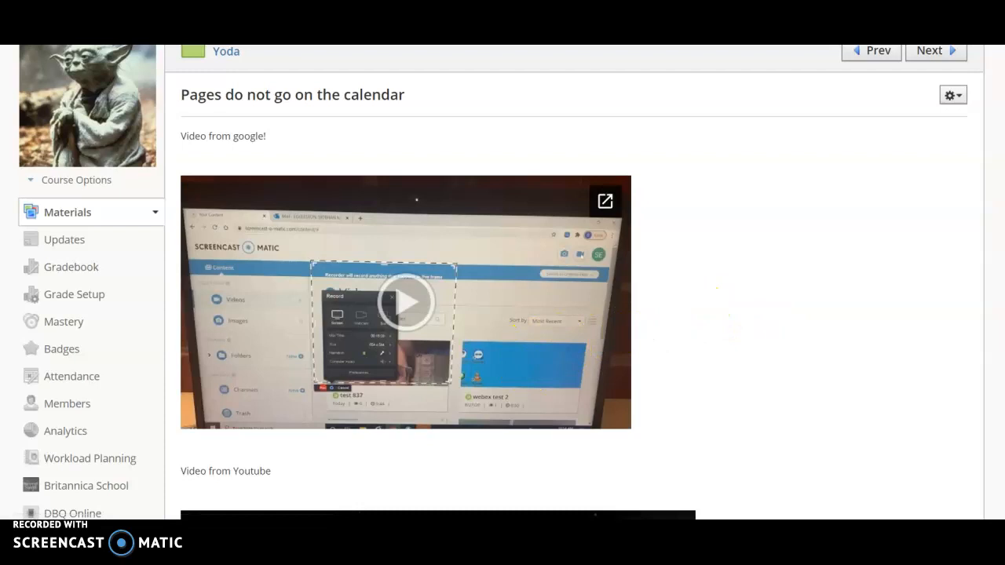
pyautogui.scroll(-2, 503, 283)
pyautogui.scroll(1, 502, 282)
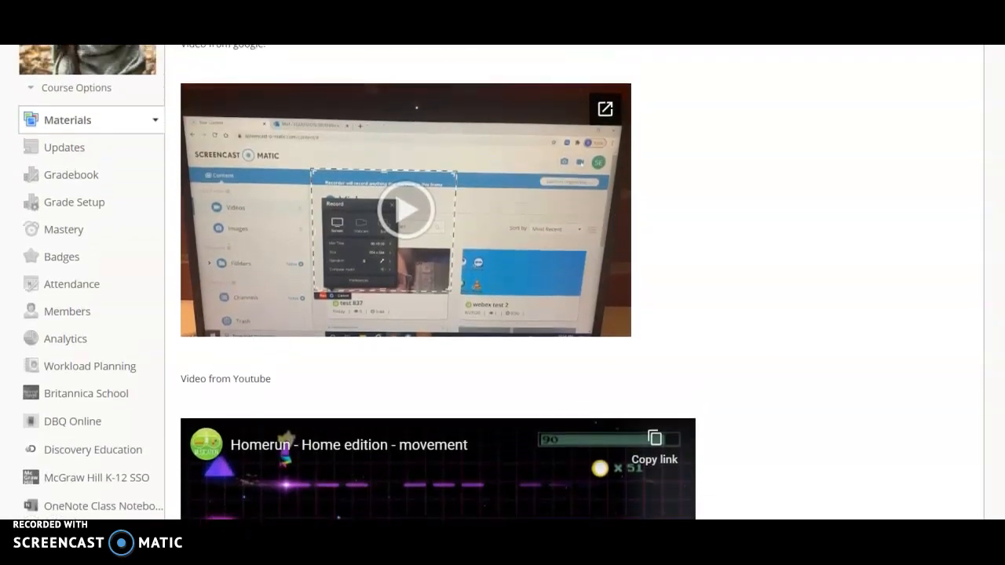
pyautogui.scroll(3, 999, 189)
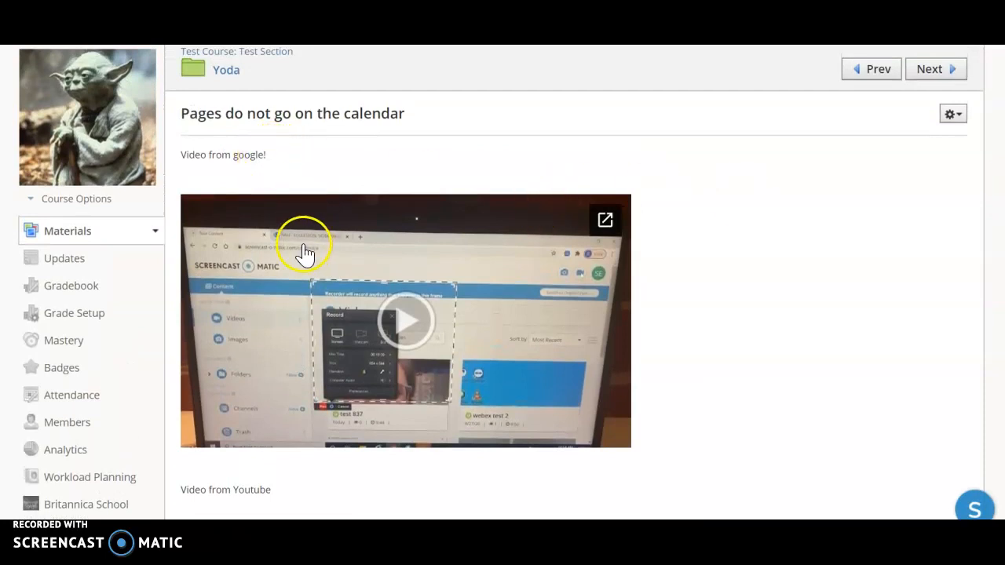
pyautogui.scroll(-5, 902, 197)
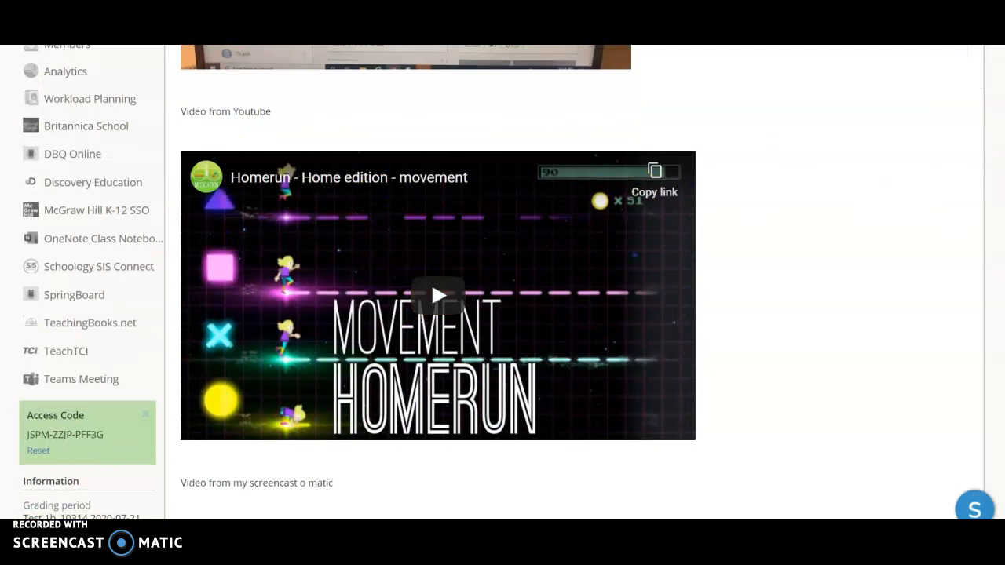
# Look over the remaining embedded videos on the page and return to the Yoda folder
pyautogui.scroll(-4, 431, 281)
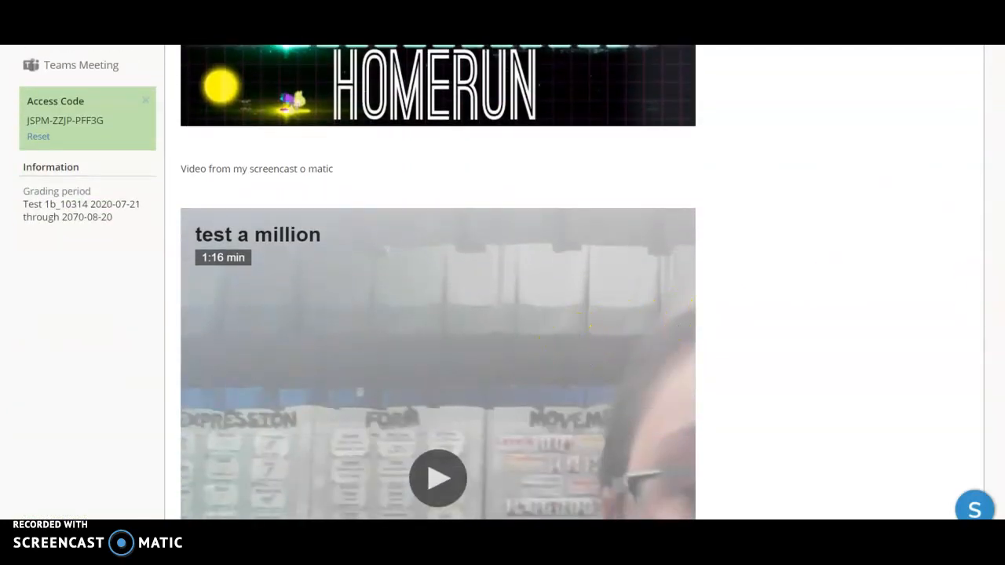
pyautogui.scroll(9, 431, 281)
pyautogui.scroll(1, 1001, 67)
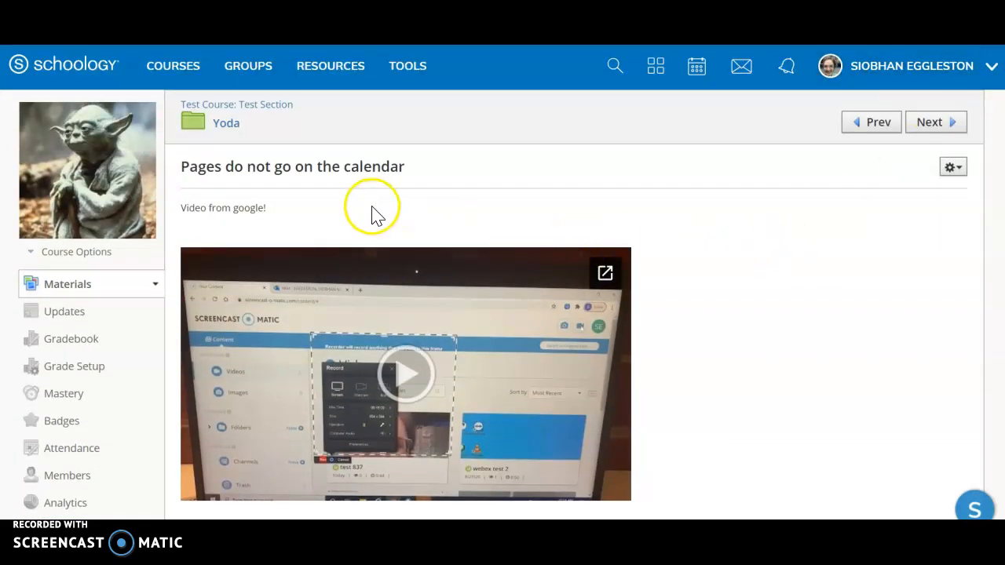
pyautogui.click(227, 126)
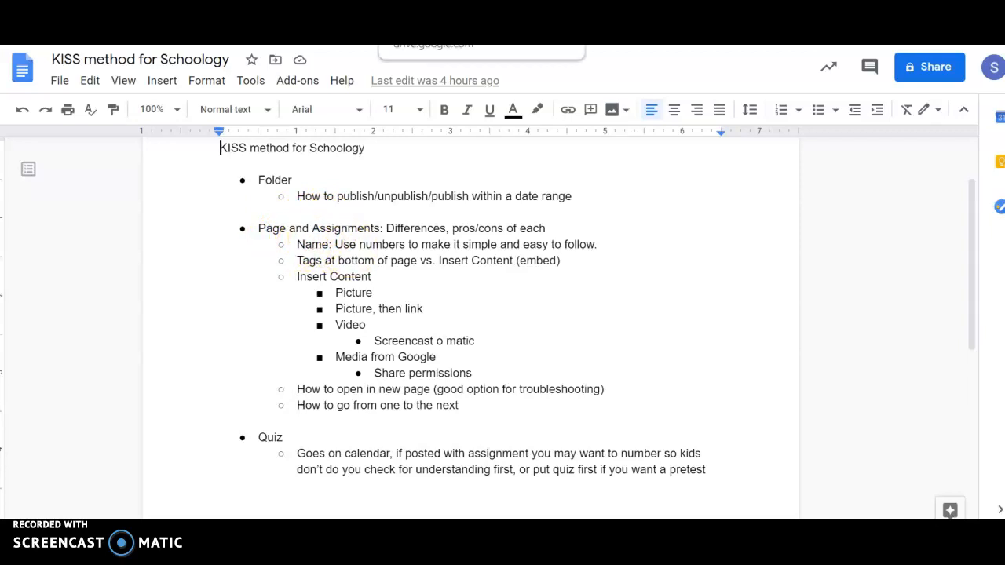
# Switch back from the KISS method notes to Schoology and rename the assignment "1.) Assignments go in the calendar", saving the change
pyautogui.click(617, 6)
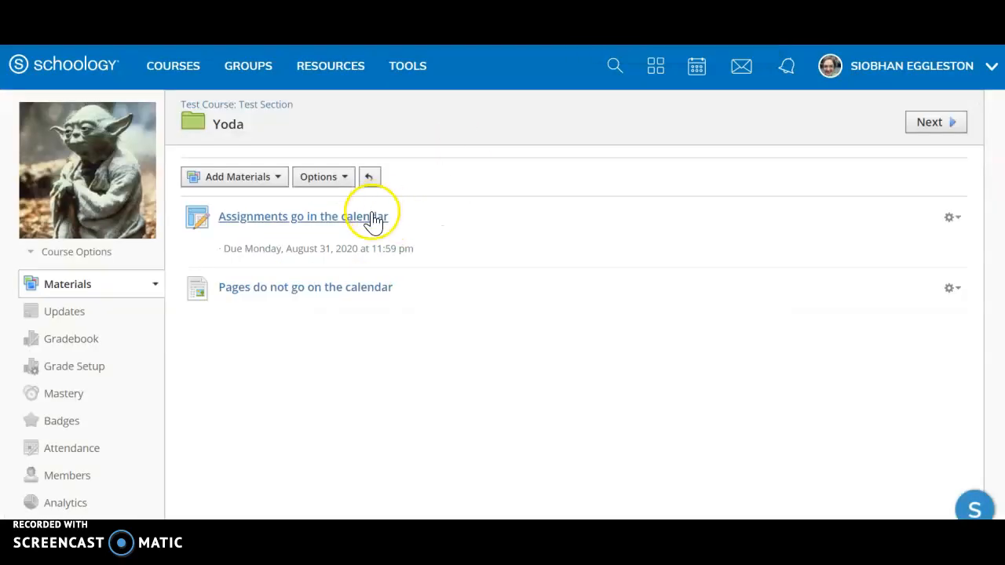
pyautogui.click(949, 219)
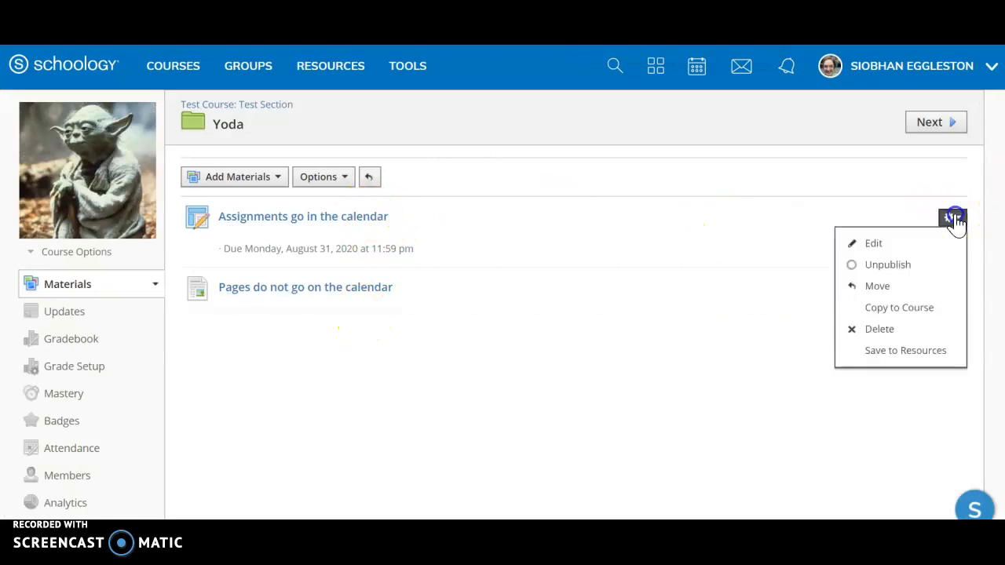
pyautogui.click(902, 241)
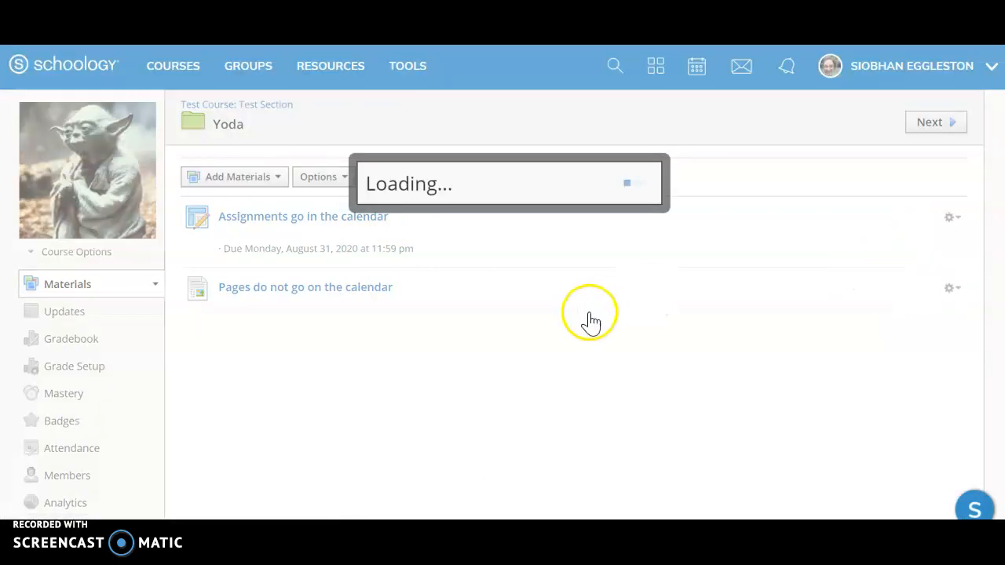
pyautogui.write('1.)')
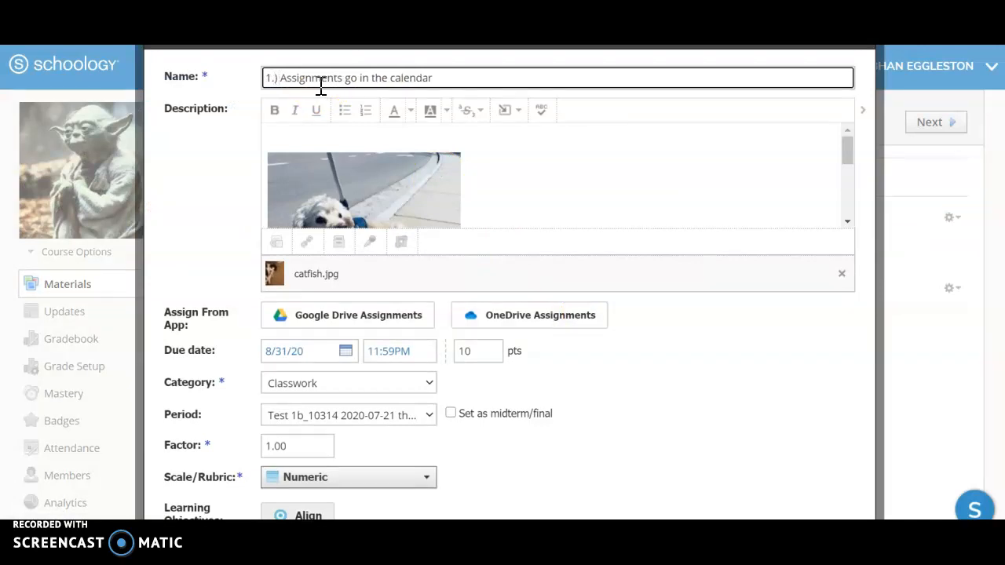
pyautogui.scroll(-2, 987, 175)
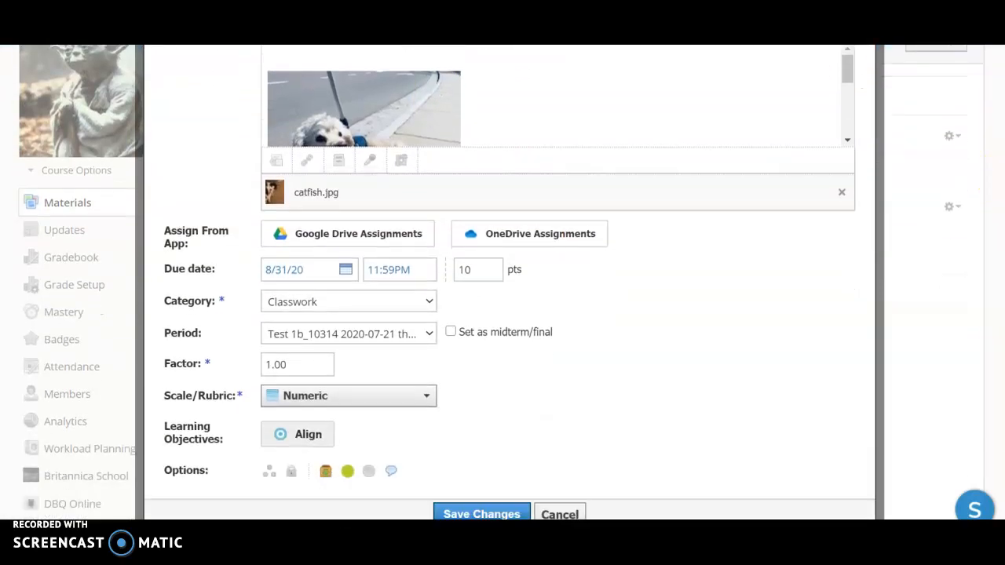
pyautogui.click(485, 481)
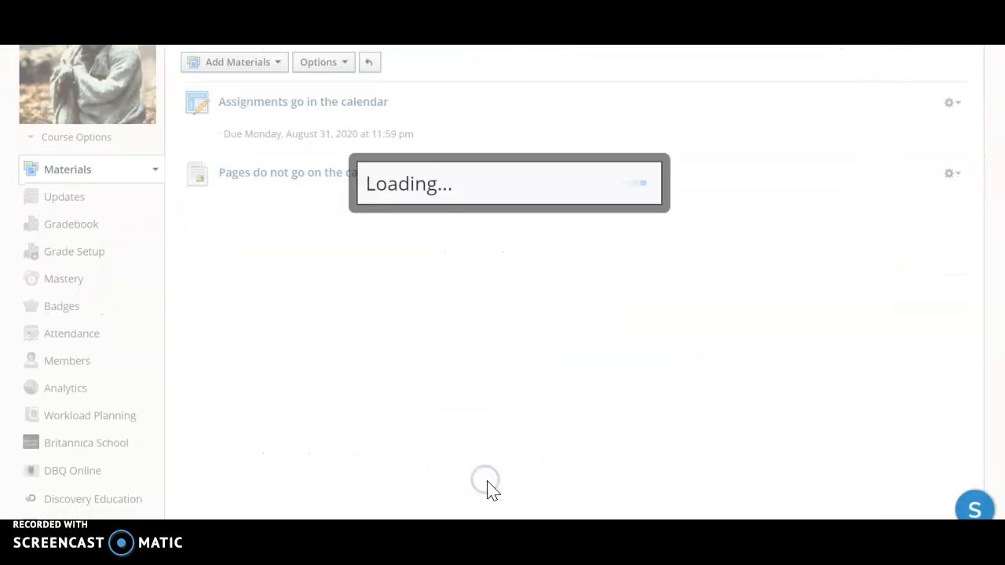
# Retitle the page in the Yoda folder as "2.) Pages do not go on the calendar" and save it
pyautogui.click(953, 174)
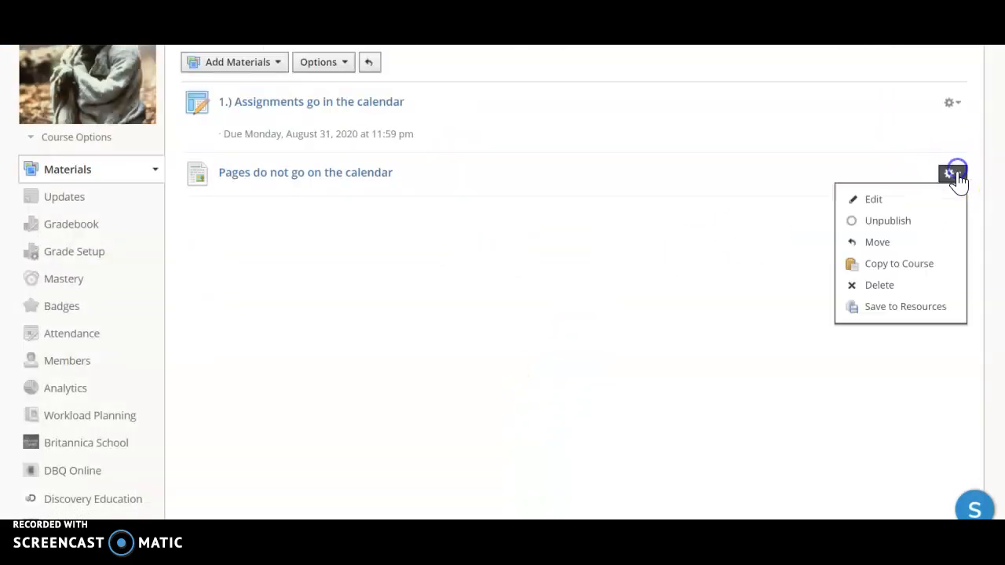
pyautogui.click(907, 202)
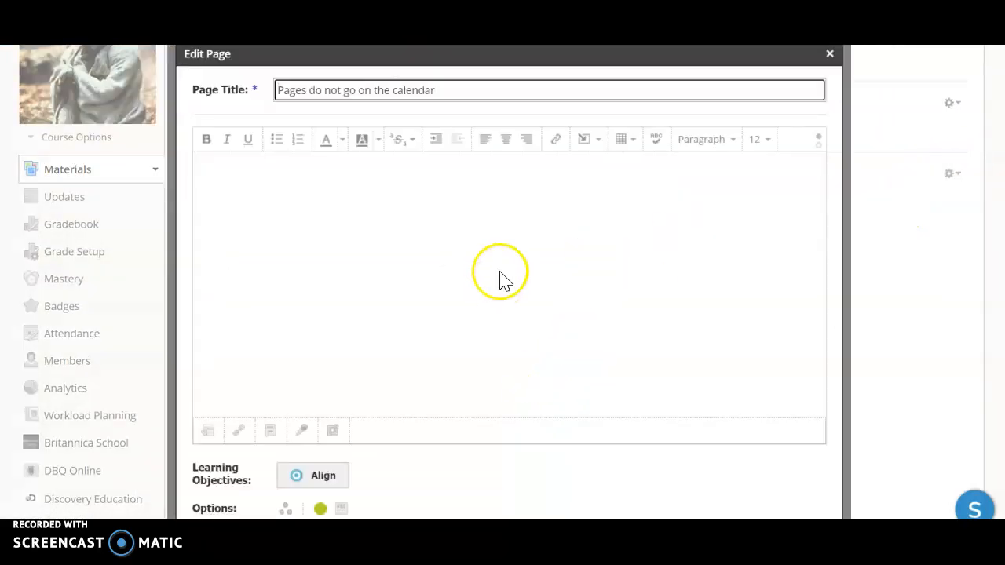
pyautogui.write('2')
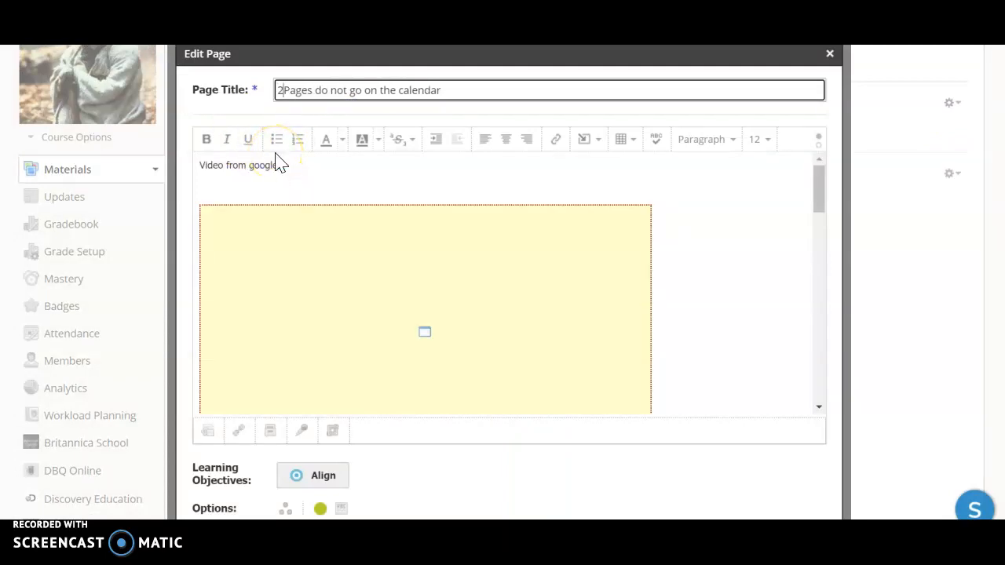
pyautogui.write(' )')
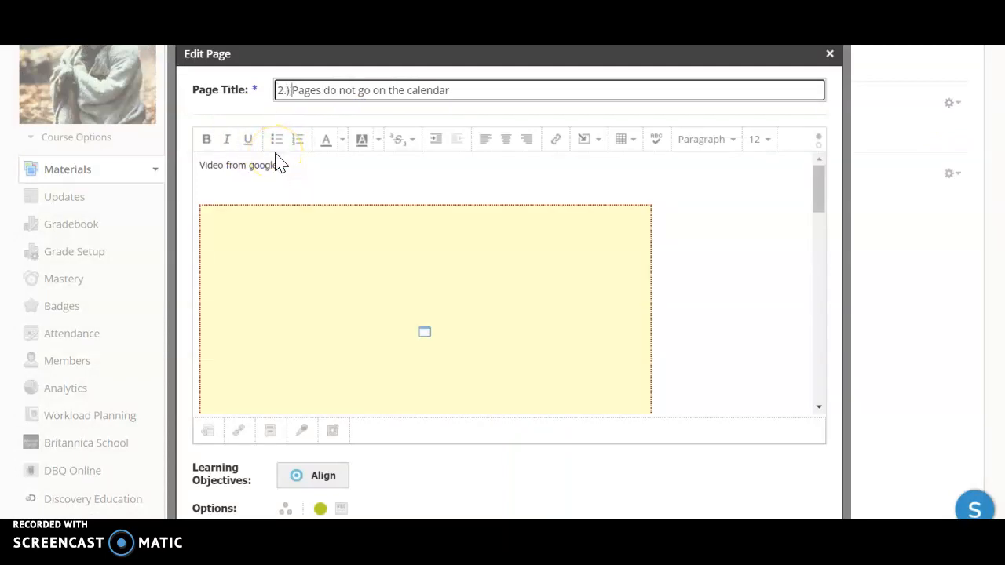
pyautogui.scroll(-3, 458, 348)
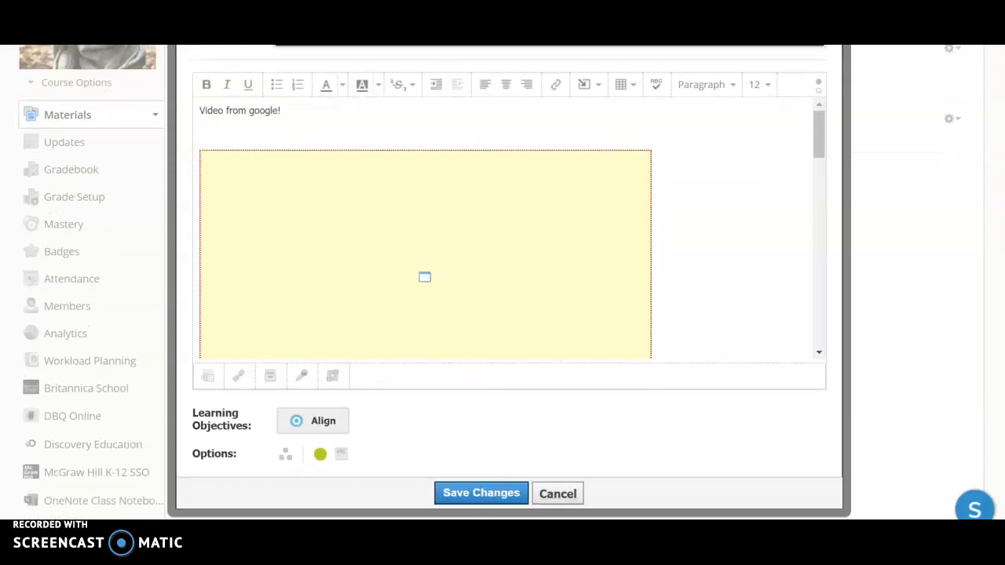
pyautogui.click(482, 447)
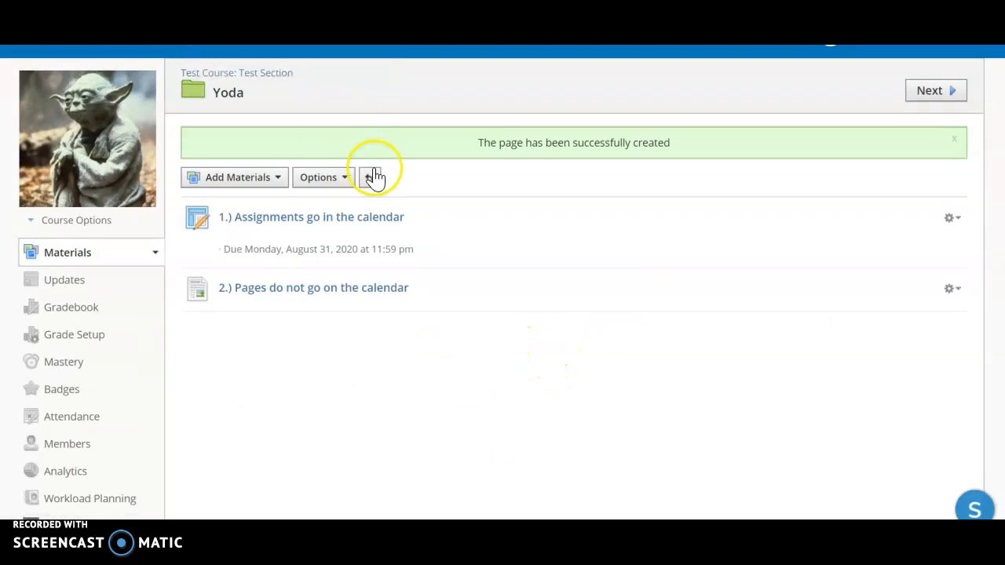
# View the numbered assignment, step forward to the page, and step back to the assignment
pyautogui.click(378, 218)
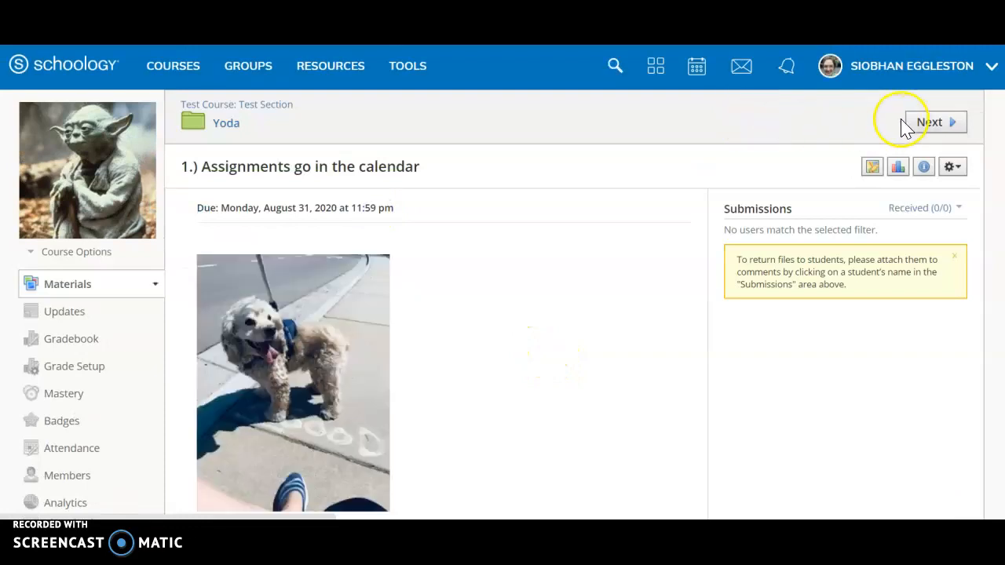
pyautogui.click(928, 124)
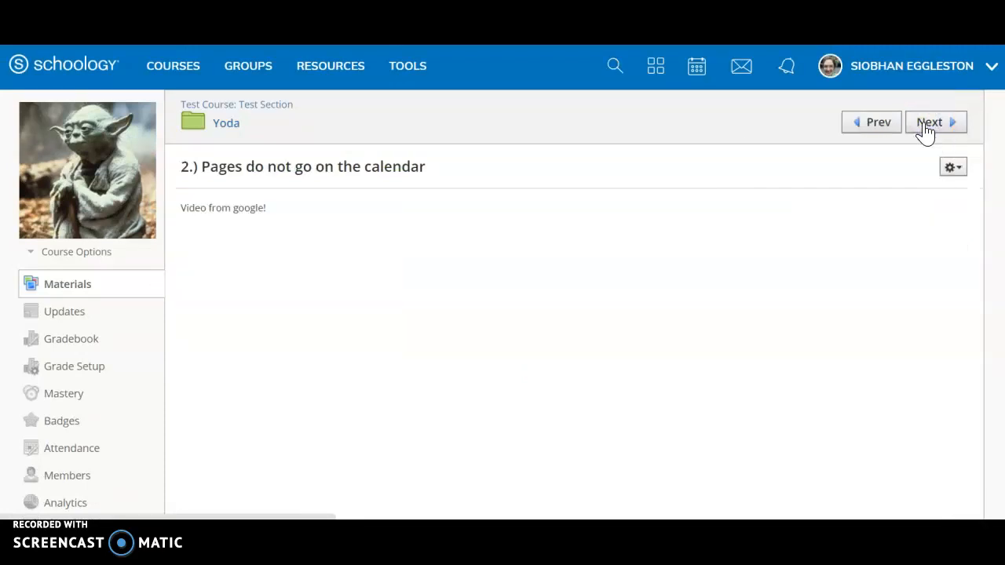
pyautogui.click(875, 124)
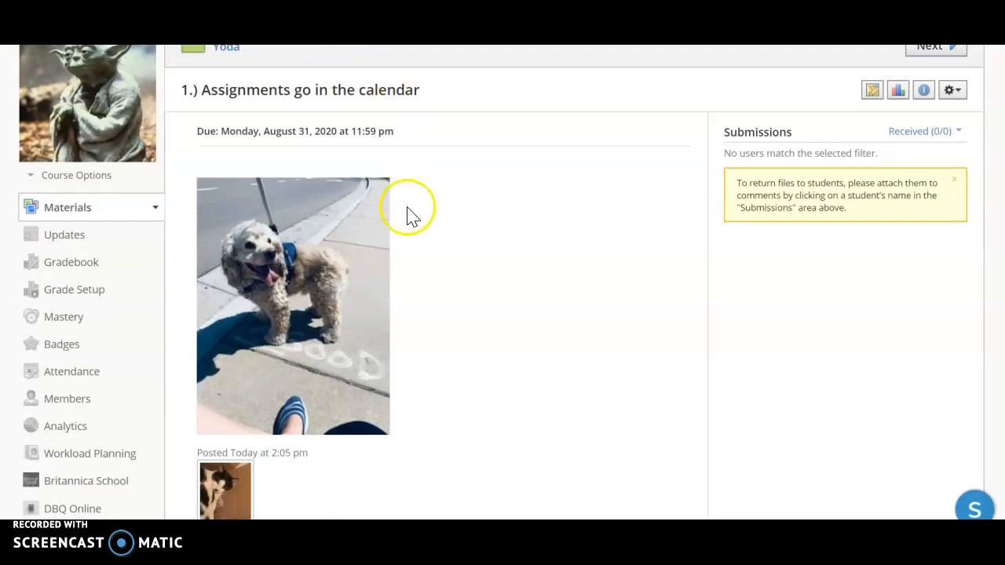
# Open the first assignment for editing and try to add a link to the dog image in its description
pyautogui.click(956, 93)
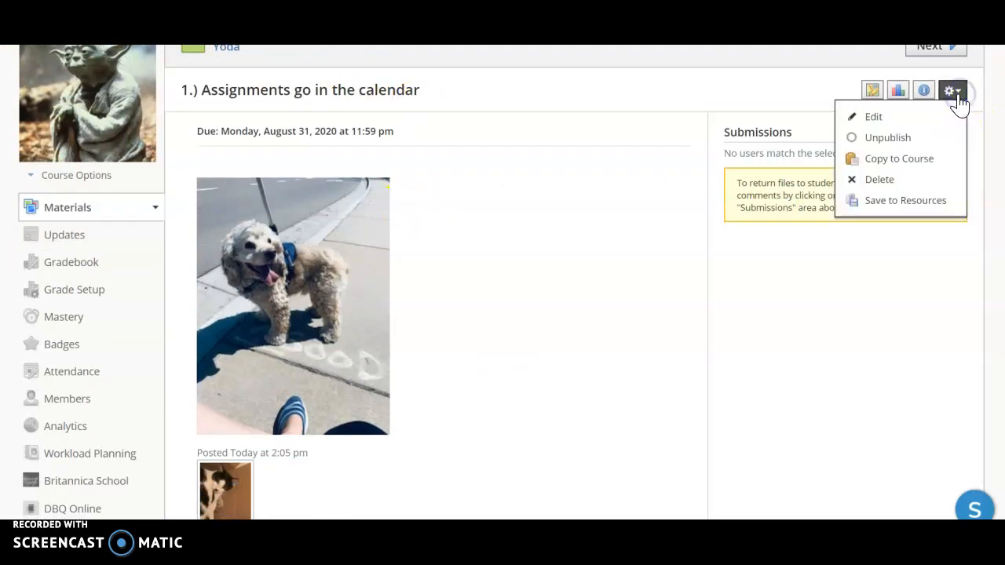
pyautogui.click(936, 115)
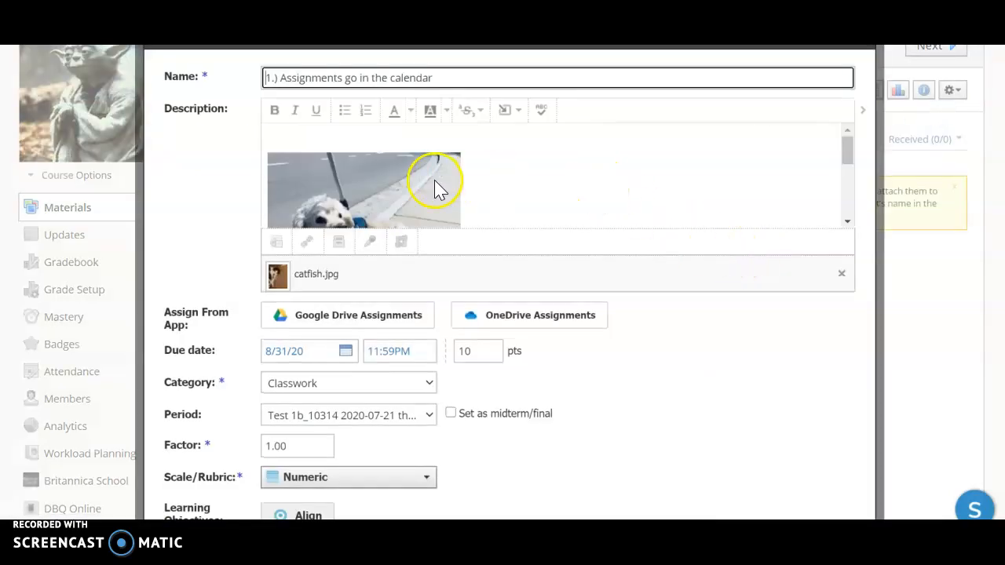
pyautogui.click(437, 188)
pyautogui.click(513, 114)
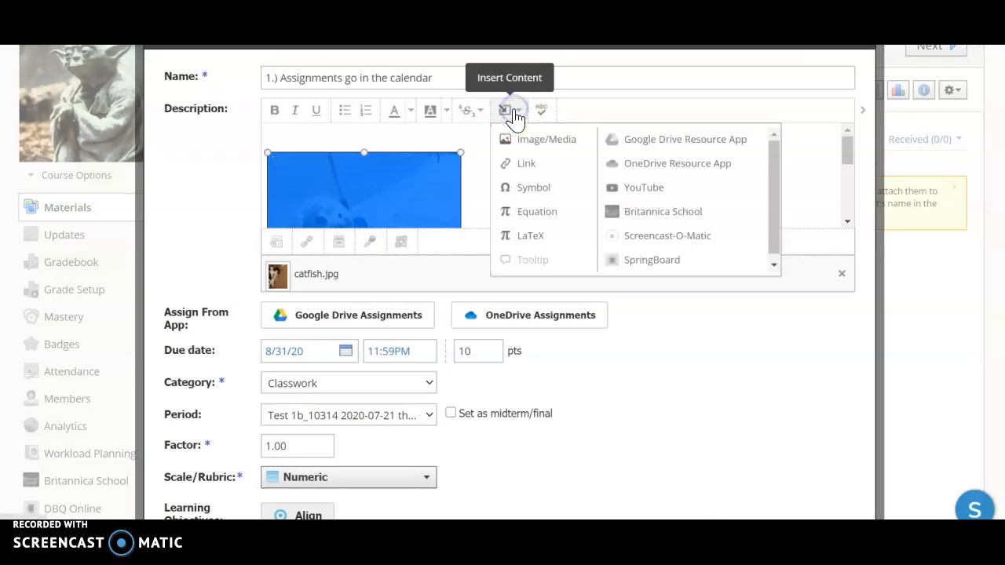
pyautogui.click(512, 171)
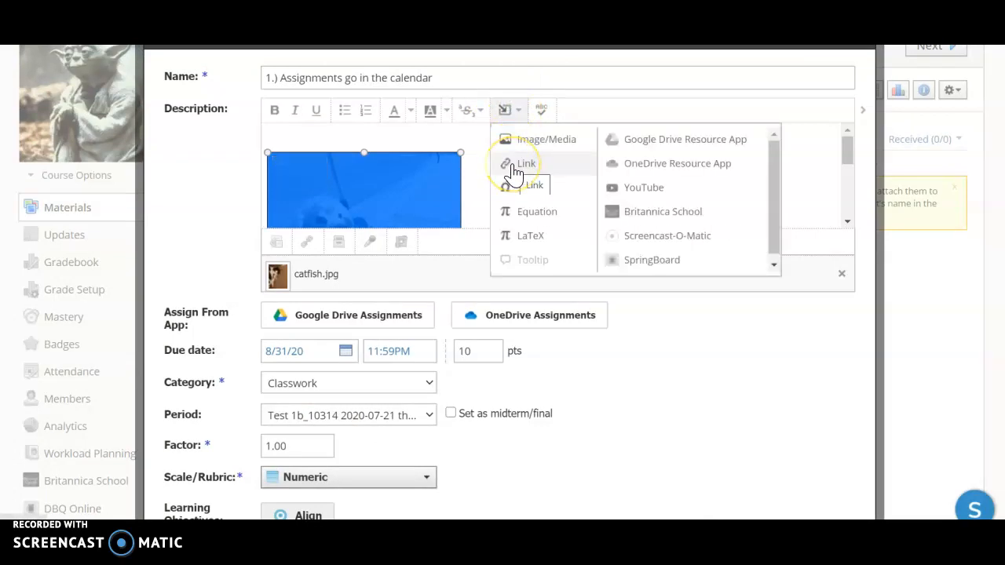
pyautogui.click(450, 142)
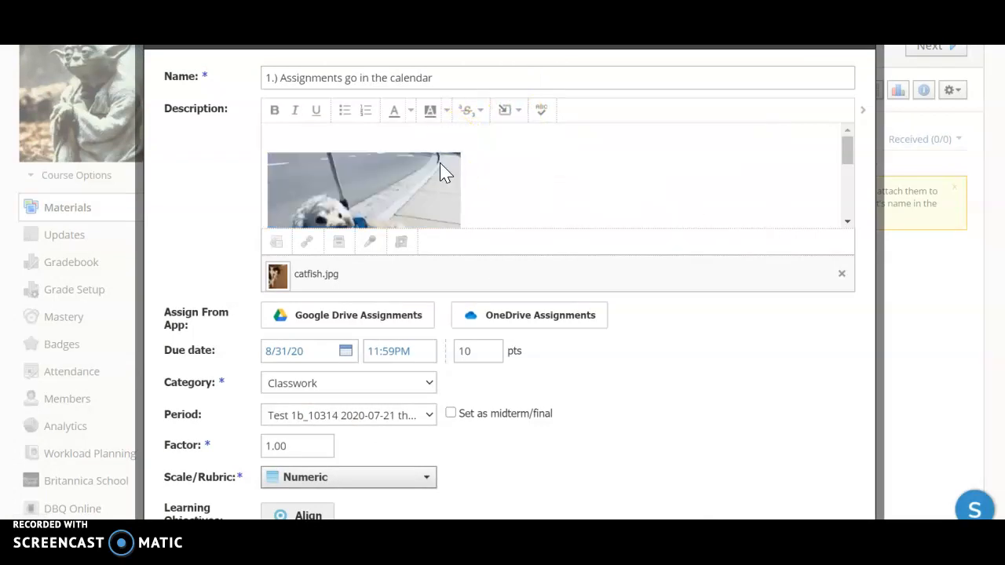
pyautogui.click(440, 176)
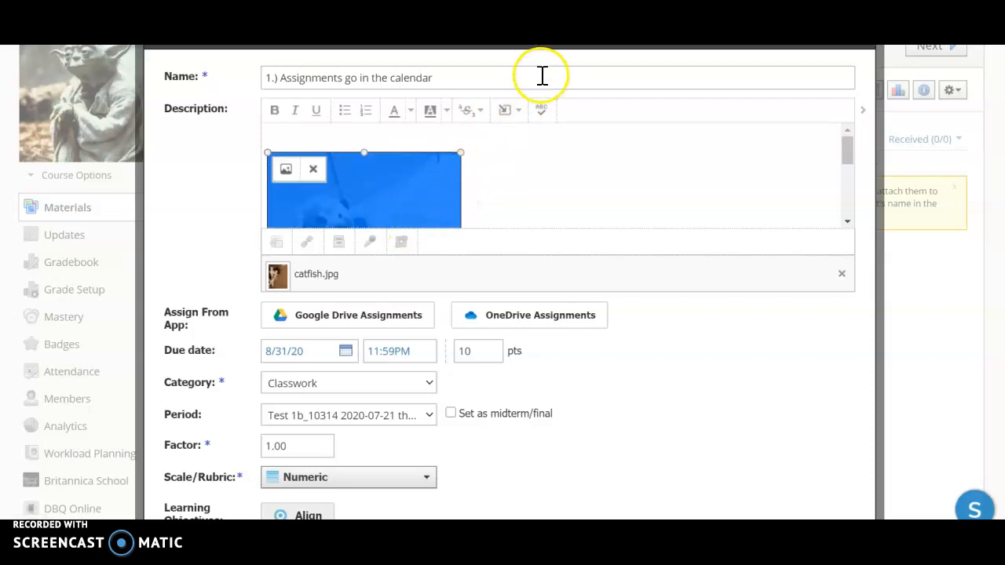
pyautogui.click(506, 114)
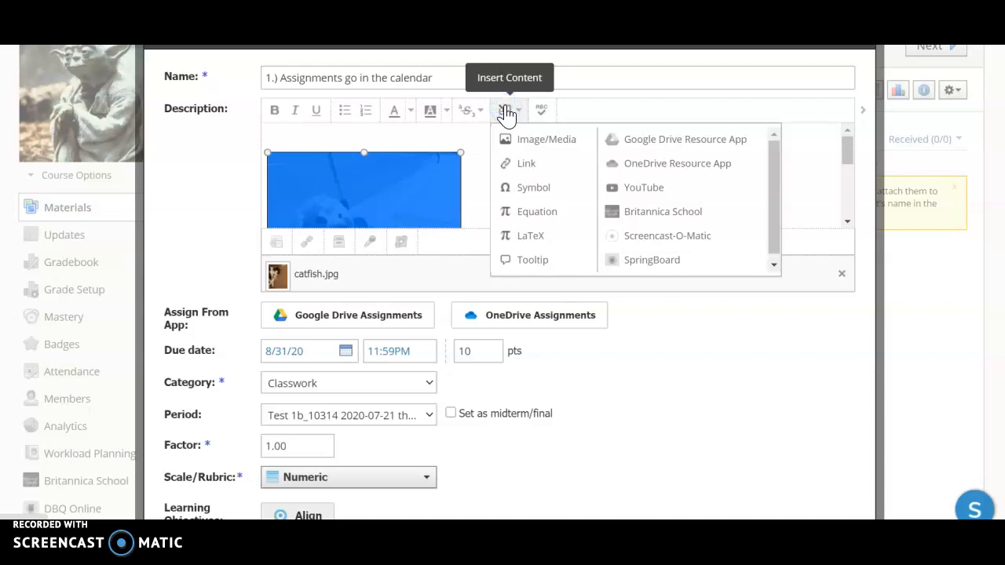
pyautogui.click(515, 163)
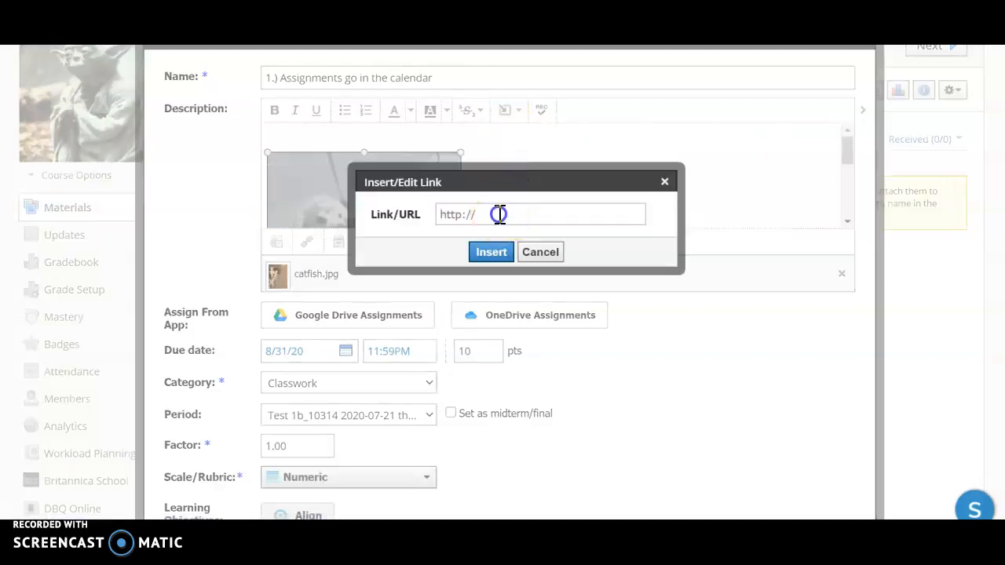
pyautogui.click(499, 214)
pyautogui.hotkey('ctrl', 'v')
pyautogui.click(490, 249)
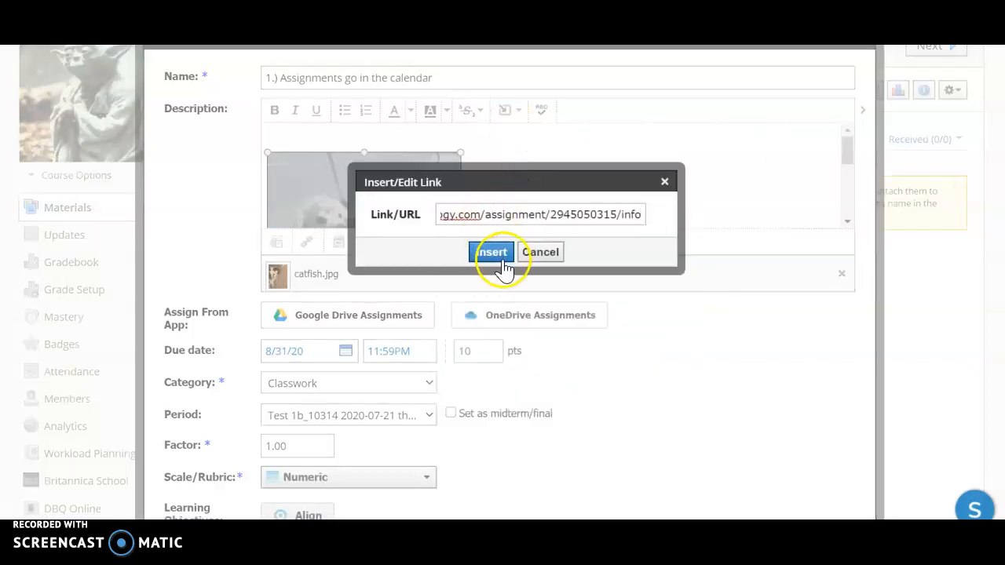
pyautogui.click(840, 140)
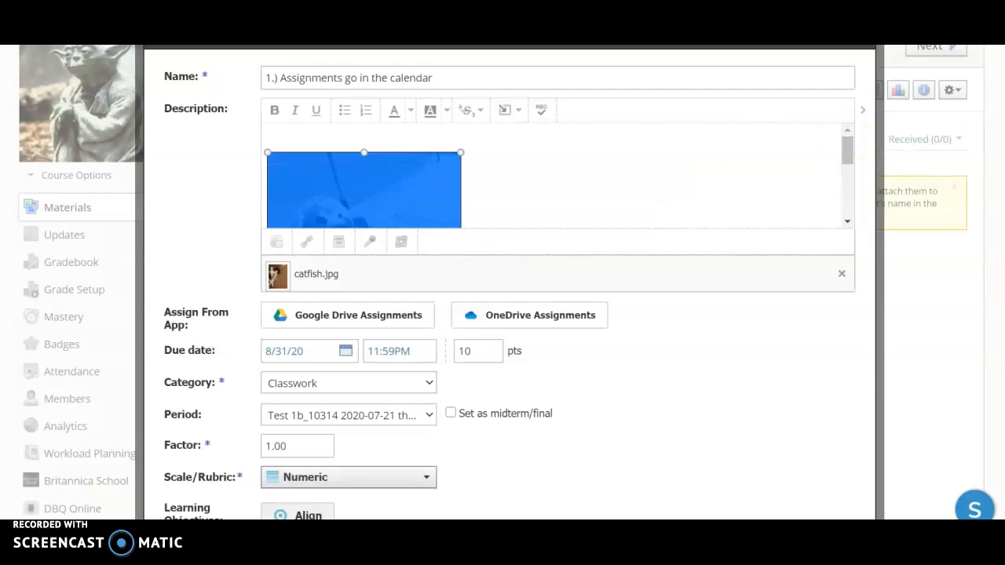
# Save the assignment changes and return to the Yoda folder
pyautogui.scroll(-3, 471, 392)
pyautogui.click(469, 432)
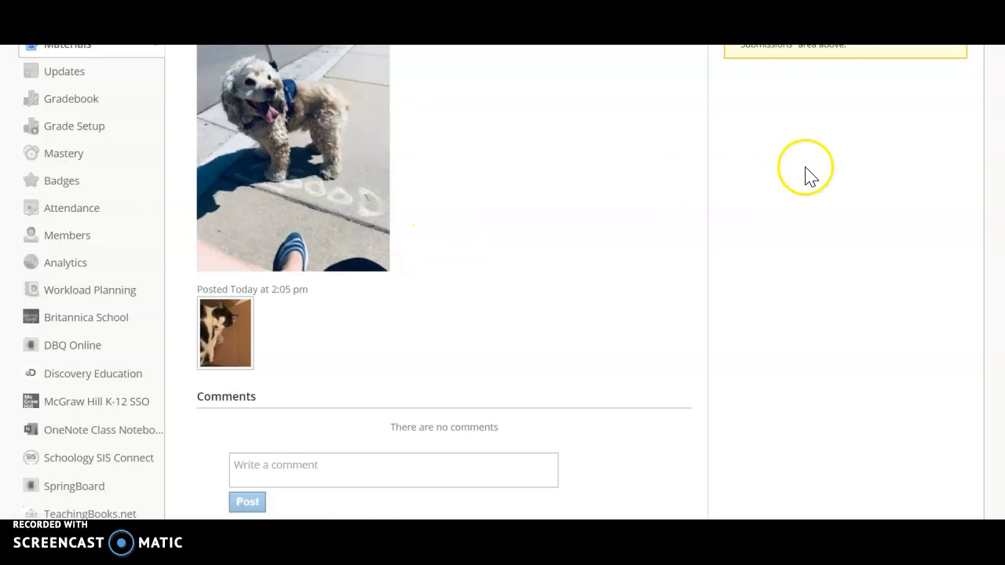
pyautogui.scroll(3, 808, 173)
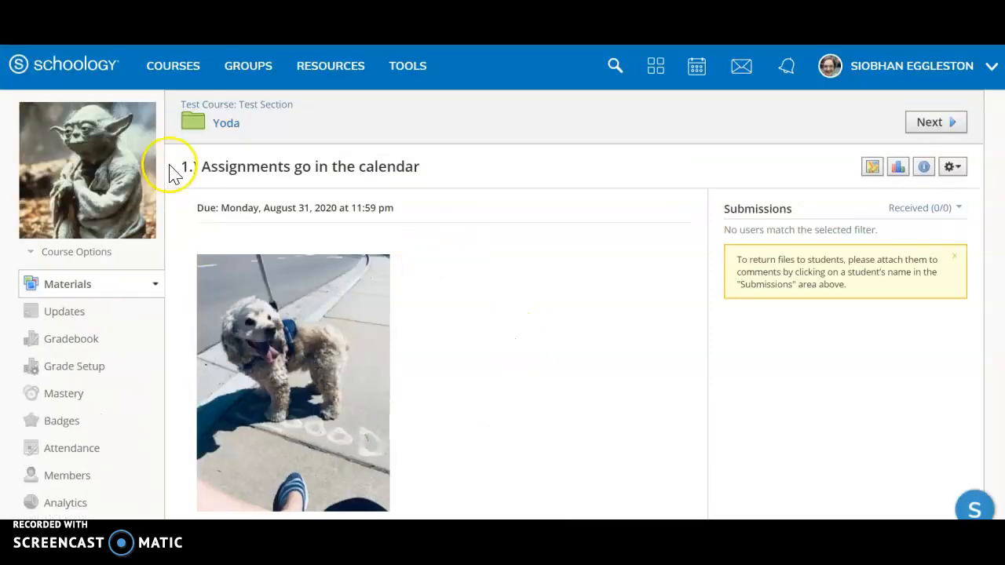
pyautogui.click(237, 124)
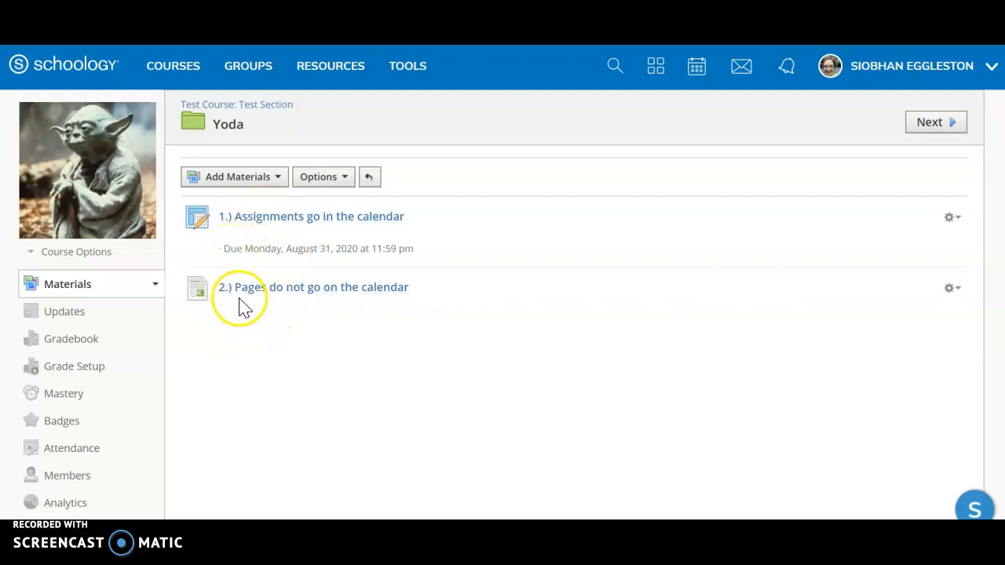
# Open the form for adding a test/quiz to the folder, examine its settings, and cancel without creating it
pyautogui.click(233, 180)
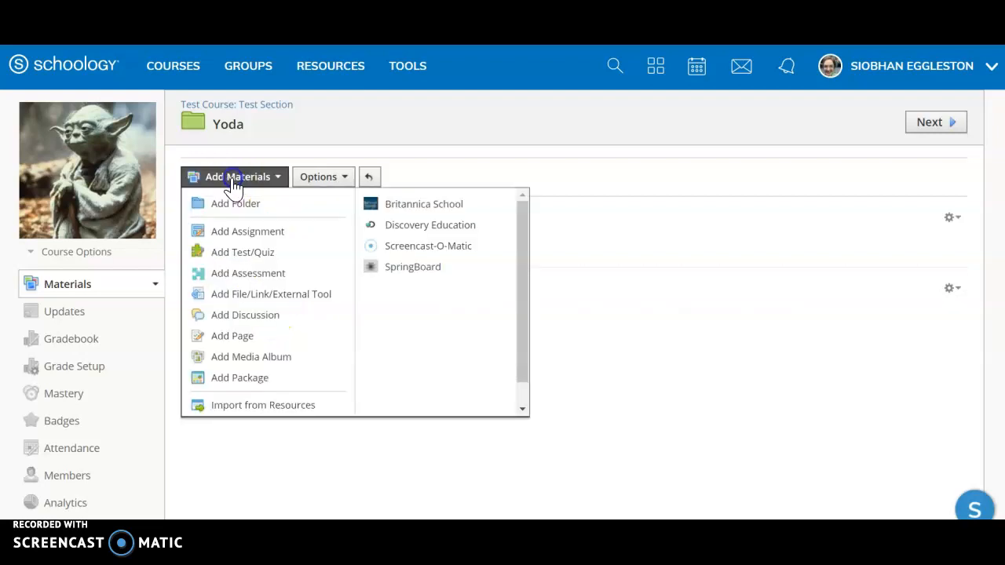
pyautogui.click(245, 253)
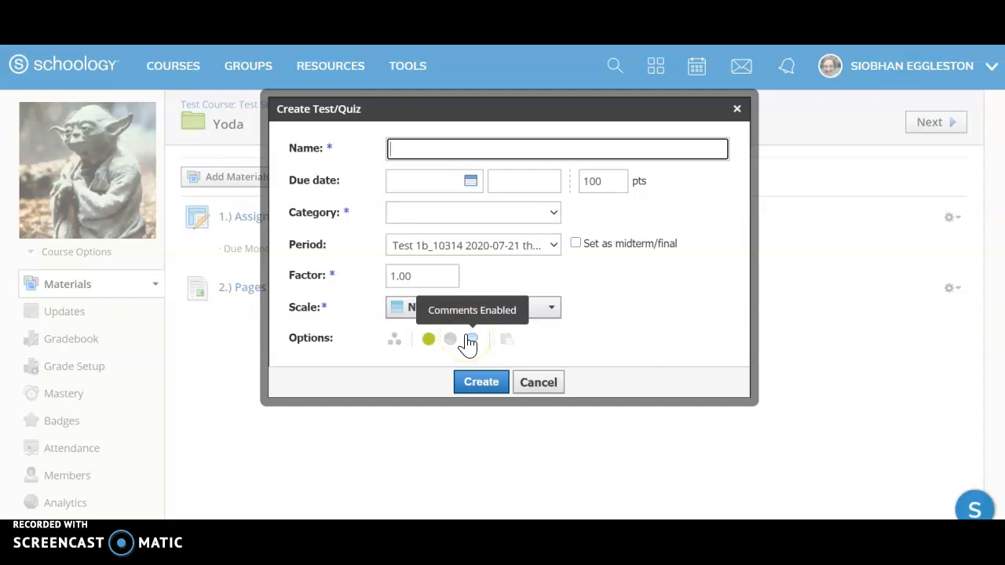
pyautogui.click(533, 383)
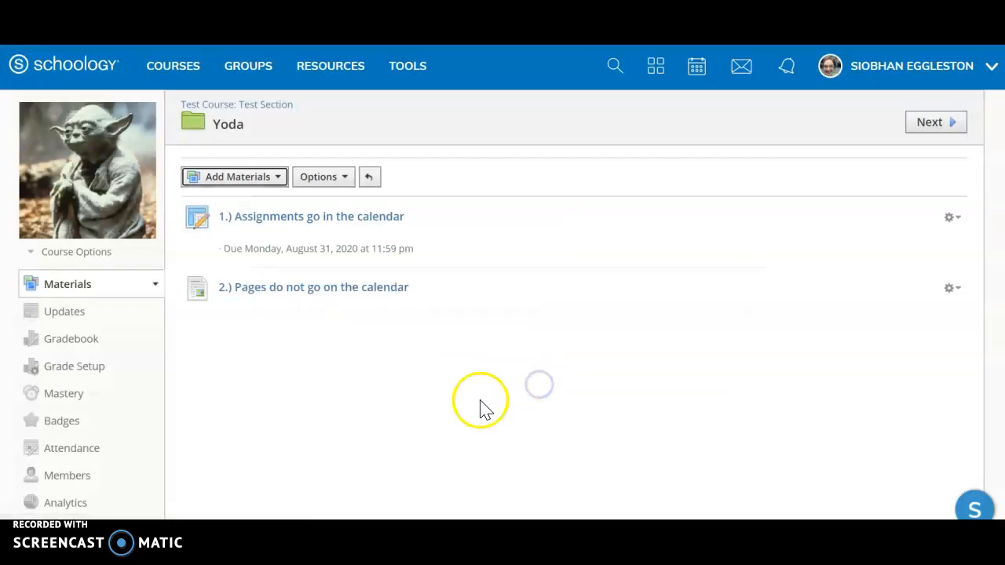